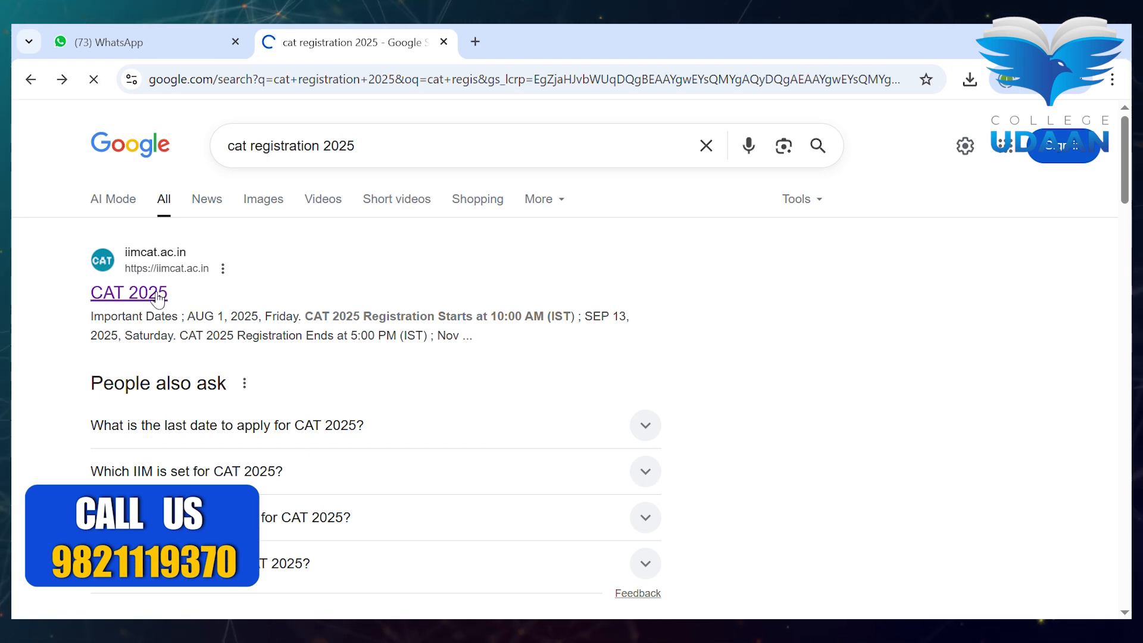
- Open the official iimcat.ac.in CAT 2025 site and scroll to Important Dates and registration
{"action": "left_click", "coordinate": [157, 296]}
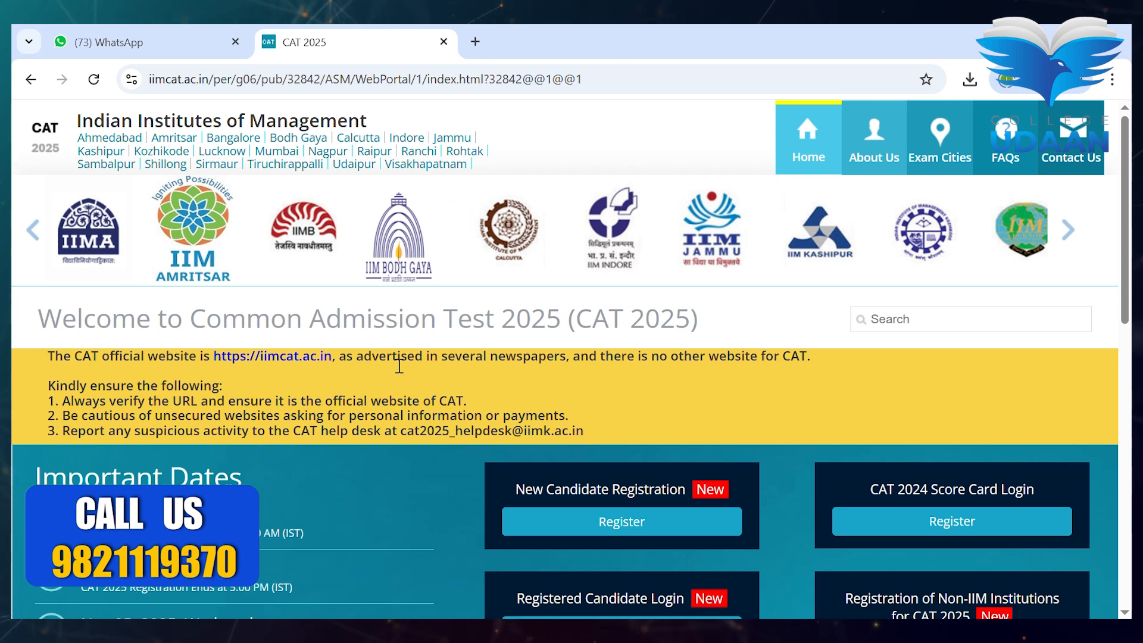
{"action": "scroll", "coordinate": [399, 365], "scroll_direction": "down", "scroll_amount": 3}
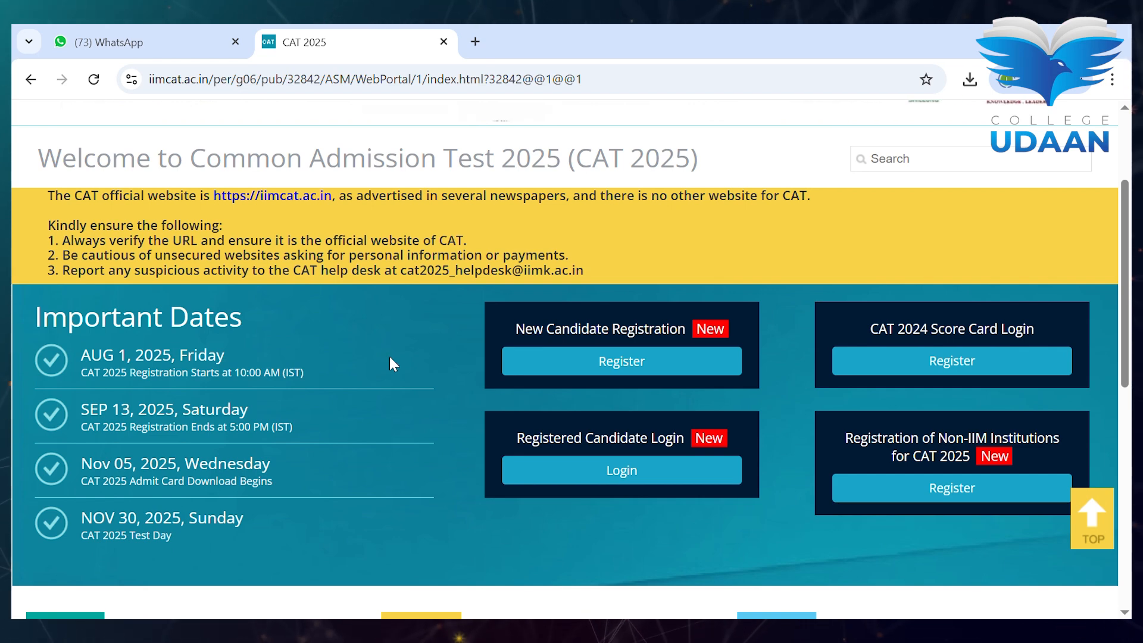
- Start a new candidate registration, dismiss the instructions, and accept the privacy notice
{"action": "left_click", "coordinate": [556, 361]}
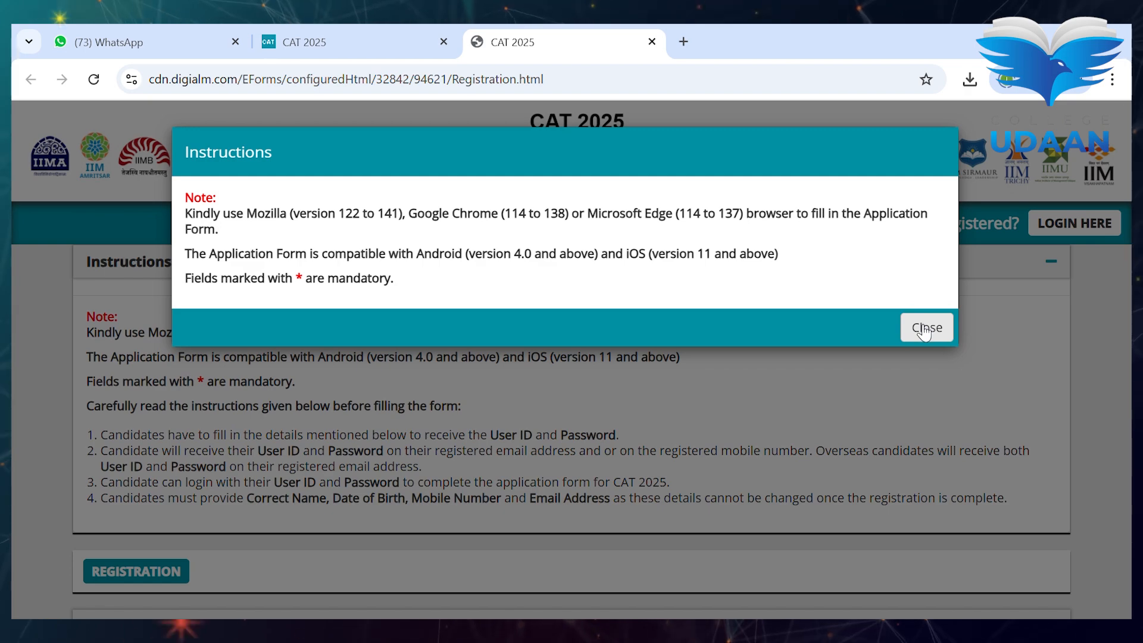
{"action": "left_click", "coordinate": [924, 332]}
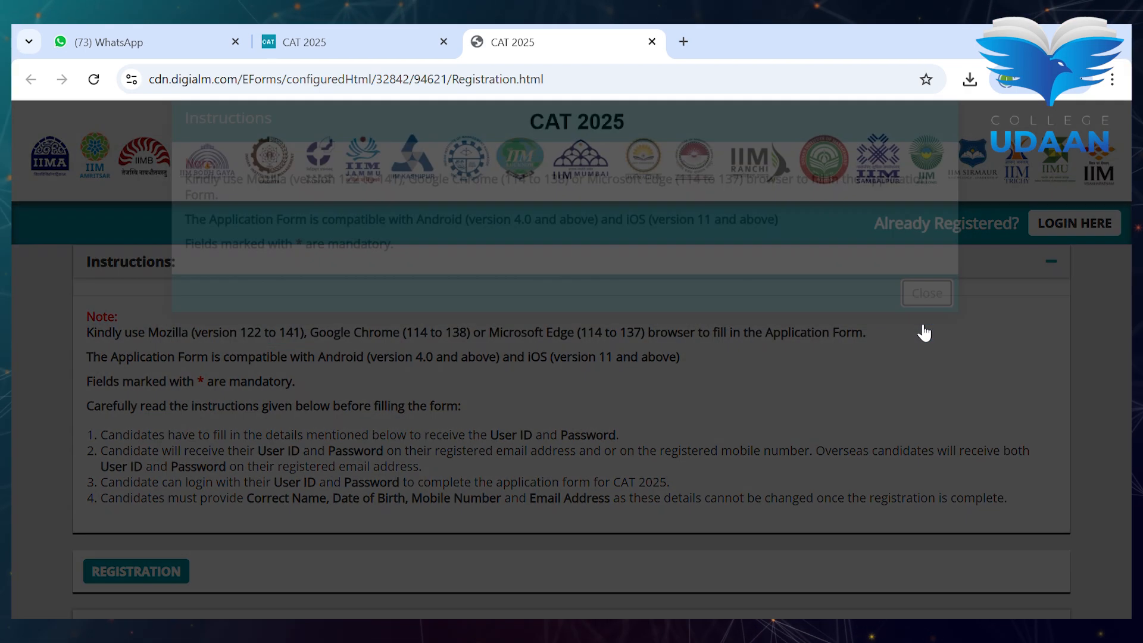
{"action": "left_click", "coordinate": [925, 419]}
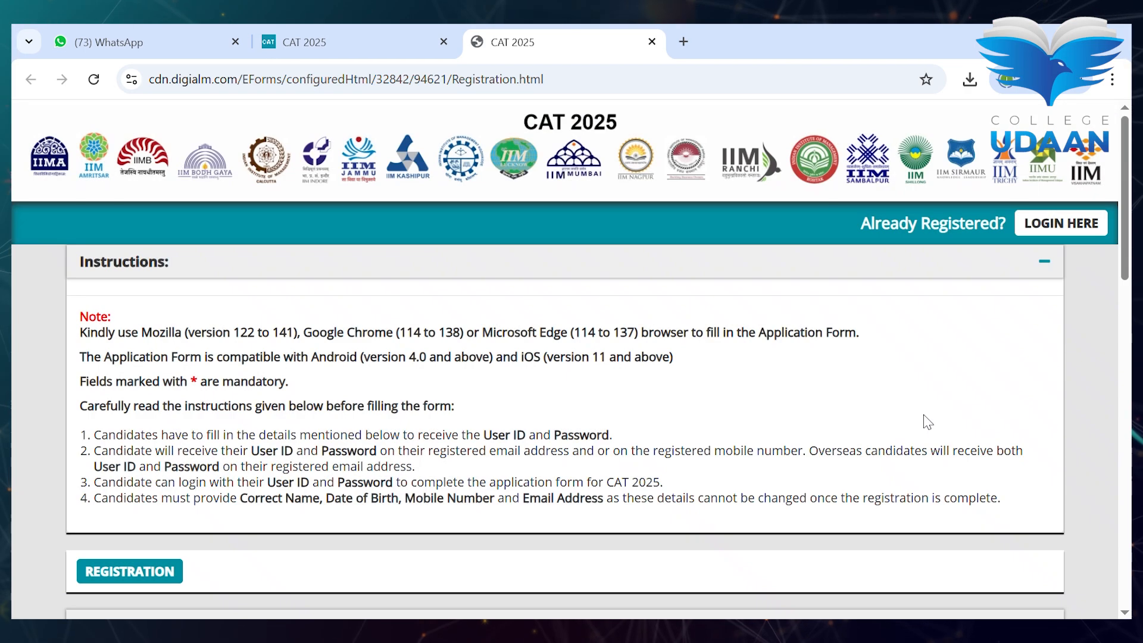
{"action": "scroll", "coordinate": [774, 414], "scroll_direction": "down", "scroll_amount": 7}
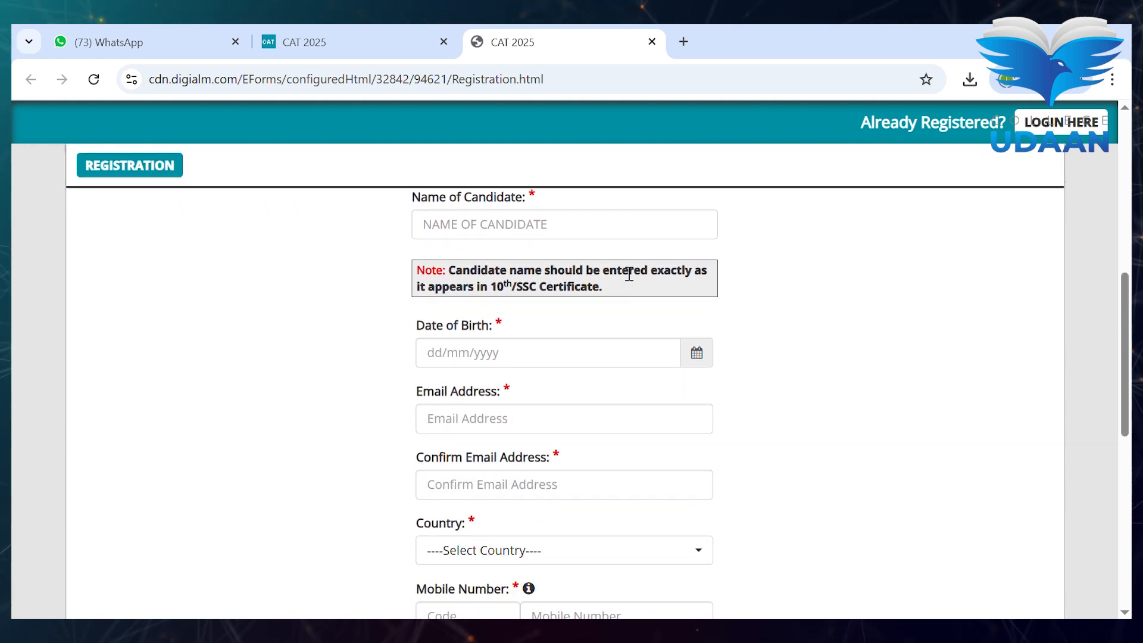
- Enter the candidate's name and set the date of birth to 13 June 2001
{"action": "left_click", "coordinate": [611, 237]}
{"action": "type", "text": "ANSHIKA"}
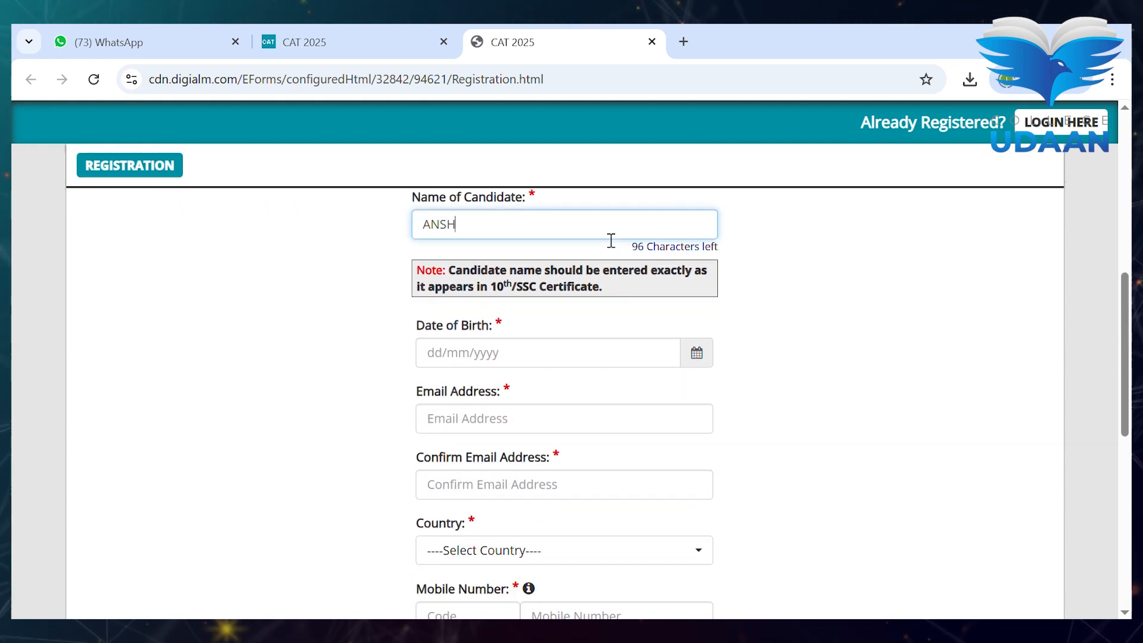
{"action": "left_click", "coordinate": [695, 352]}
{"action": "left_click", "coordinate": [560, 385]}
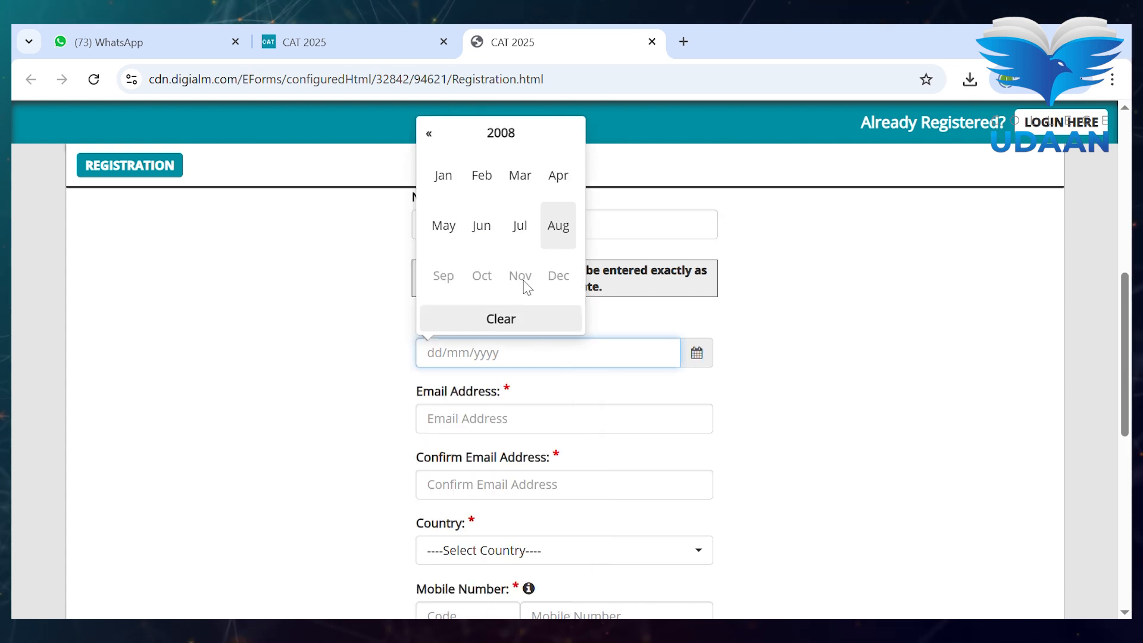
{"action": "left_click", "coordinate": [510, 151]}
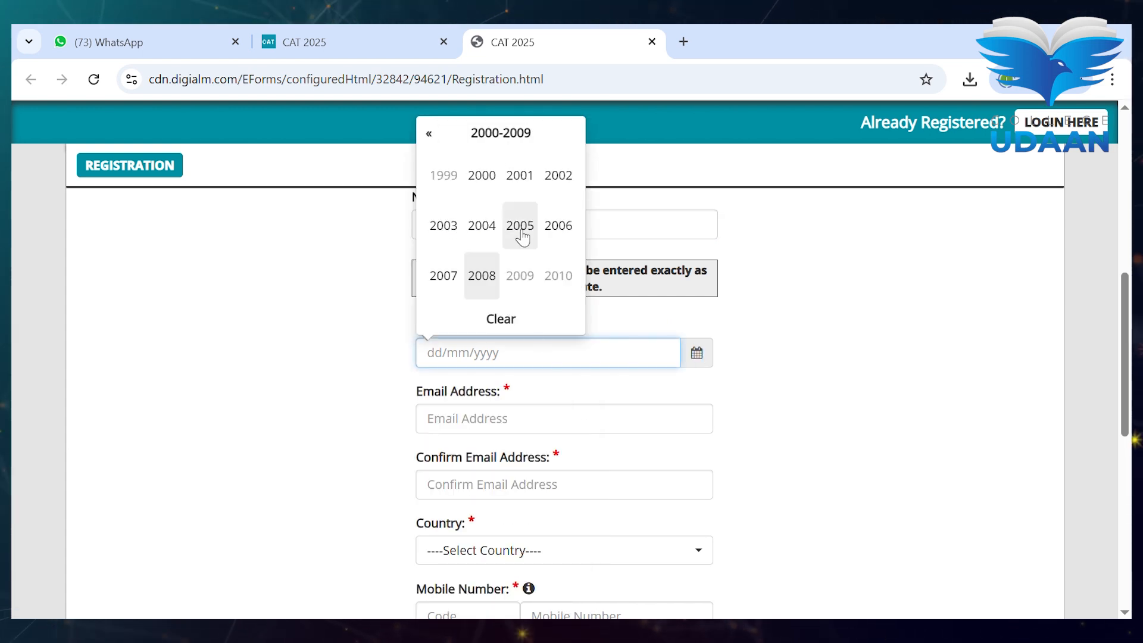
{"action": "left_click", "coordinate": [519, 187]}
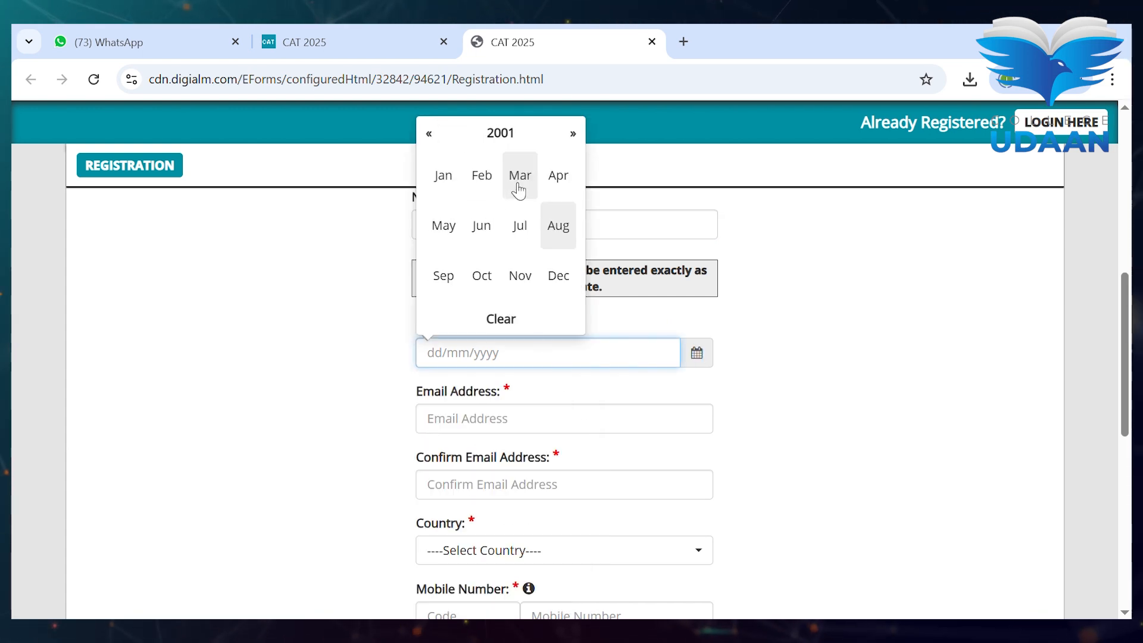
{"action": "left_click", "coordinate": [493, 238]}
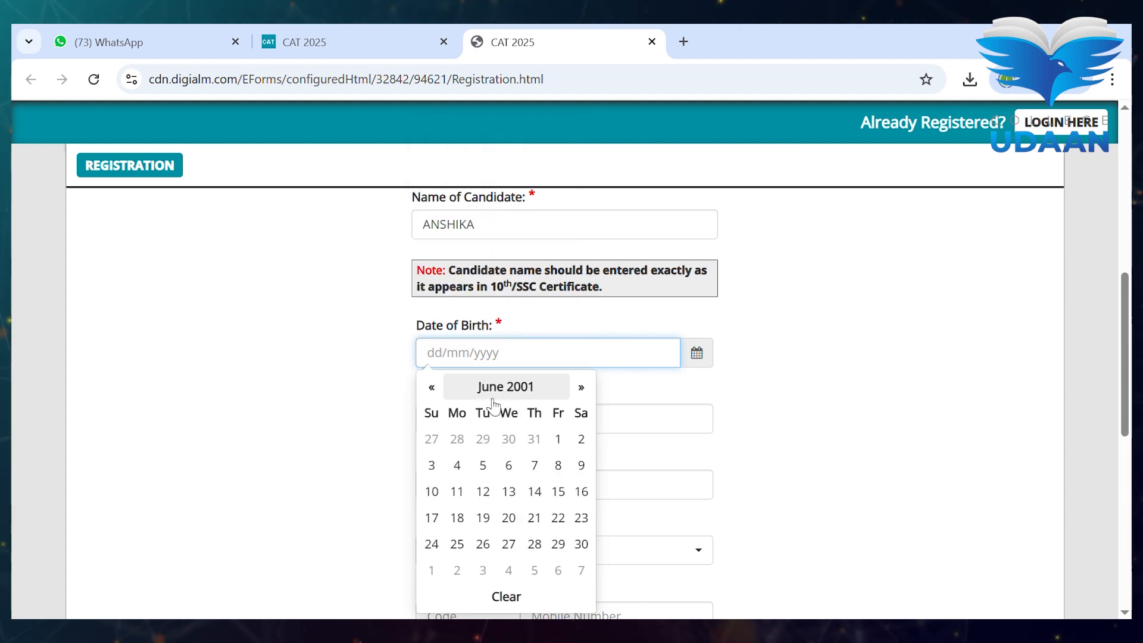
{"action": "left_click", "coordinate": [512, 501]}
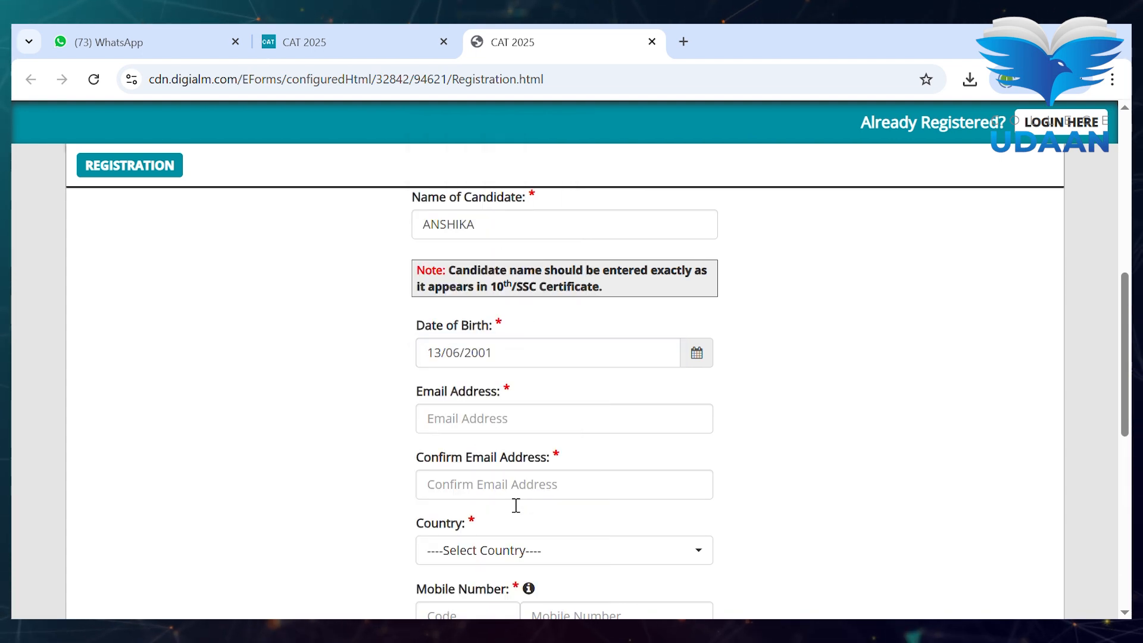
- Enter the candidate's email address and repeat it in the confirmation field
{"action": "left_click", "coordinate": [585, 432]}
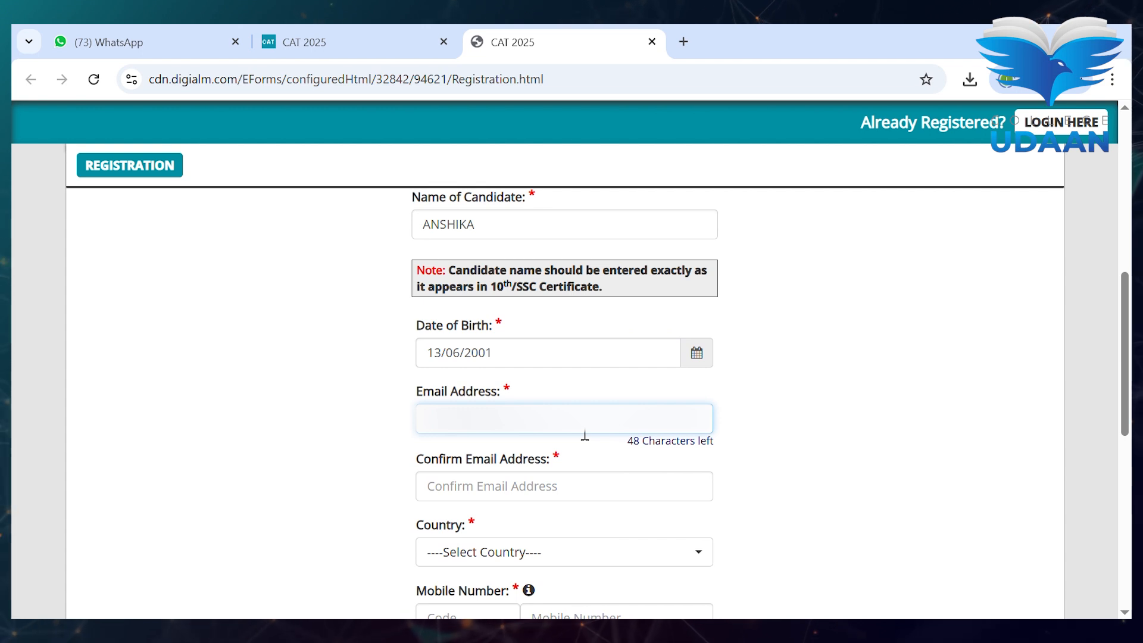
{"action": "type", "text": "**"}
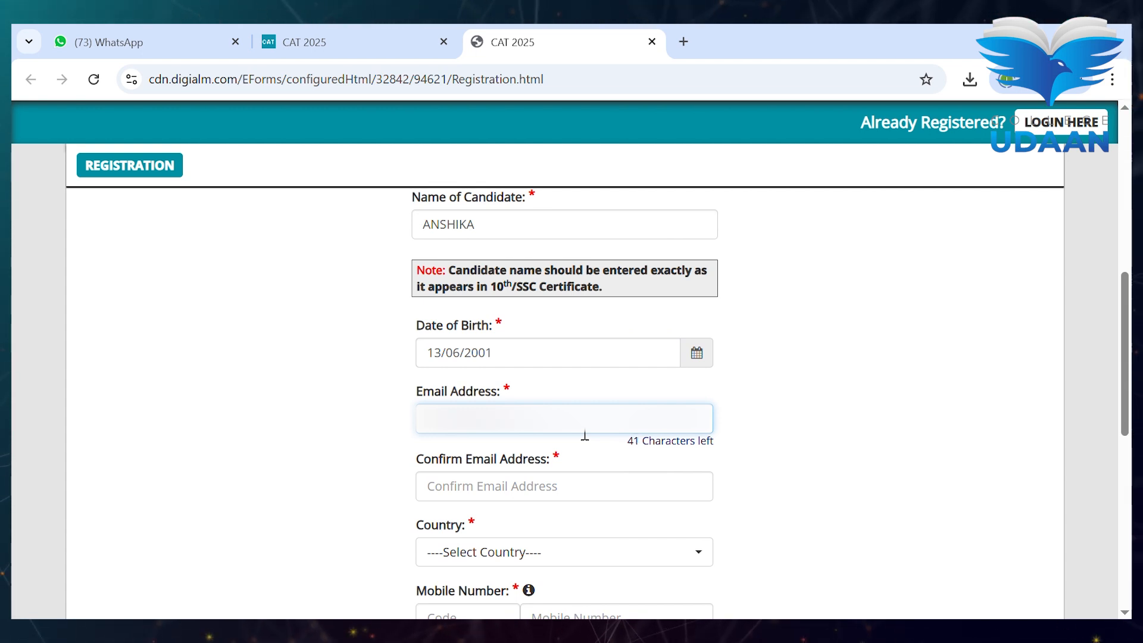
{"action": "type", "text": "**"}
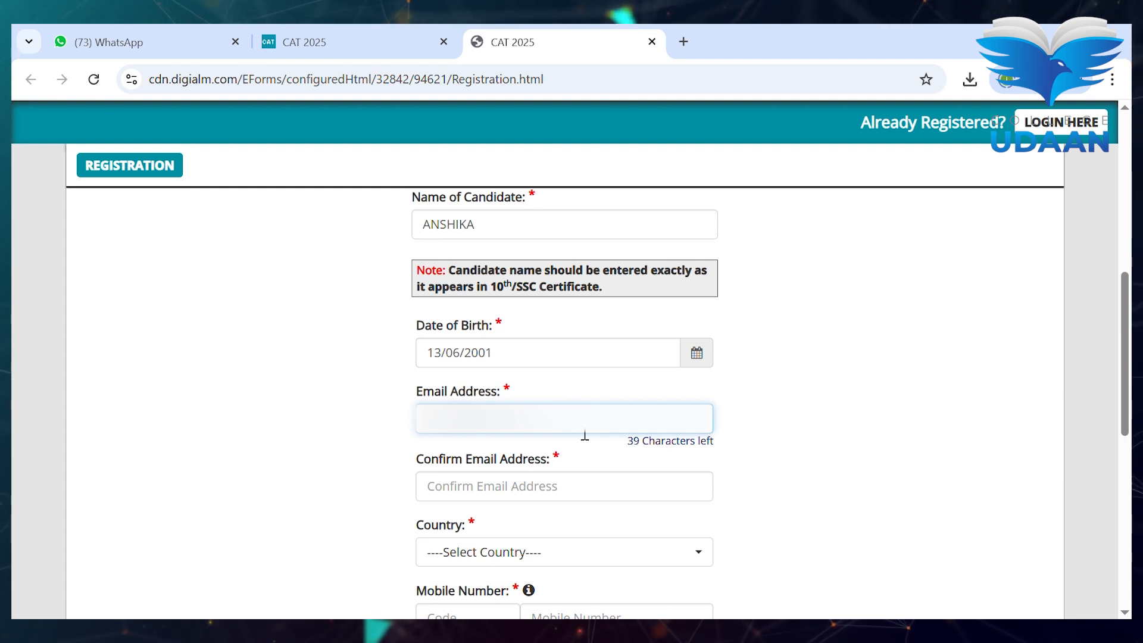
{"action": "type", "text": "********"}
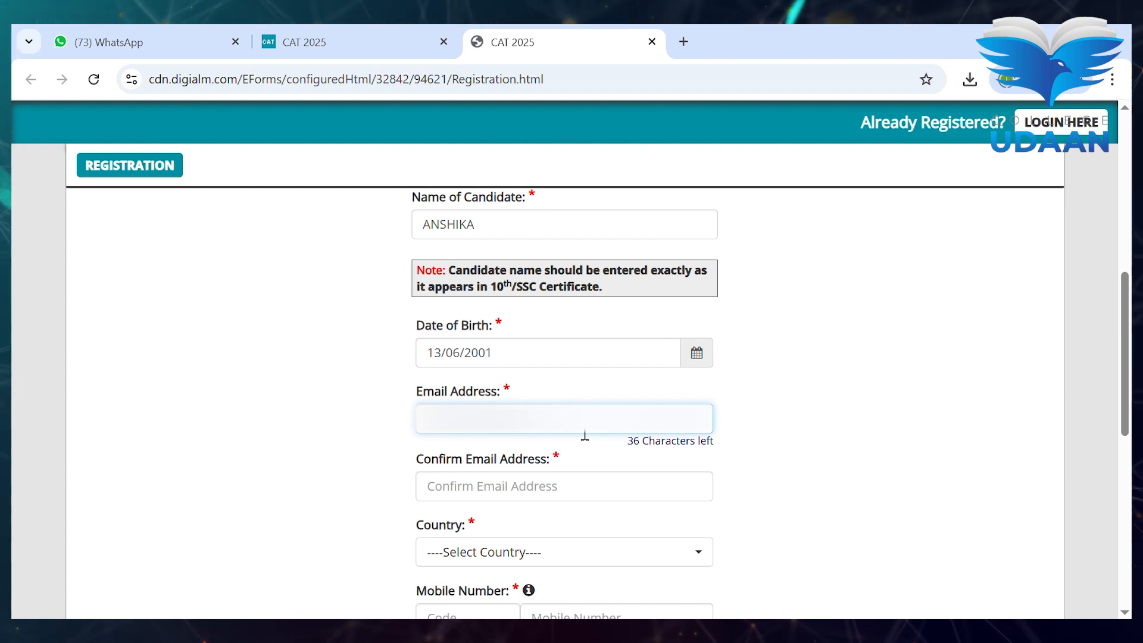
{"action": "type", "text": "****"}
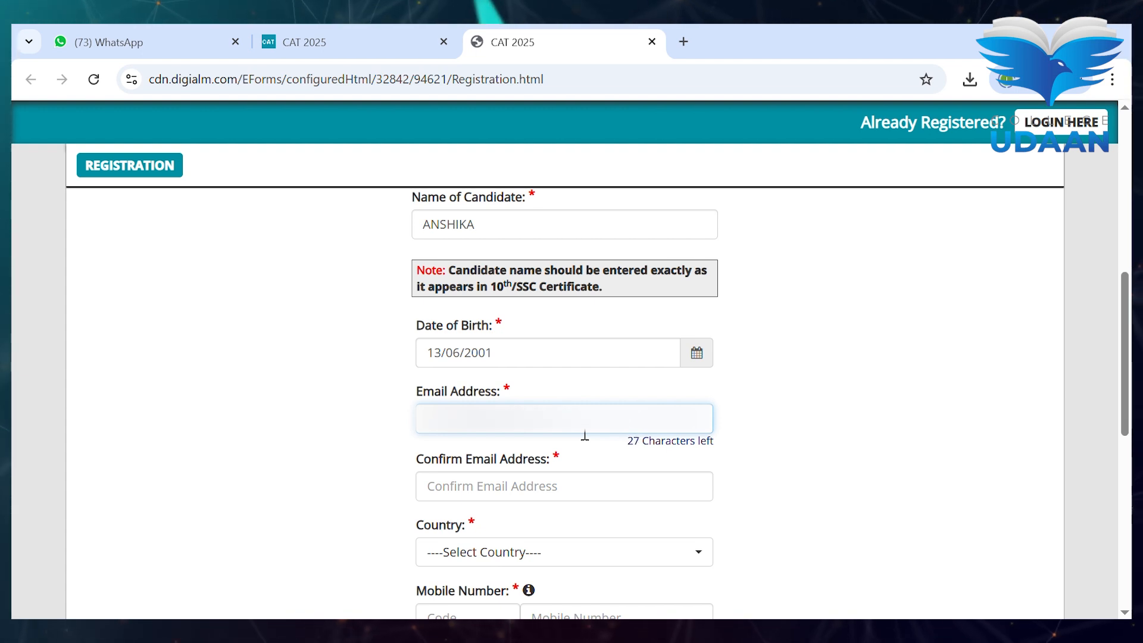
{"action": "left_click", "coordinate": [555, 485]}
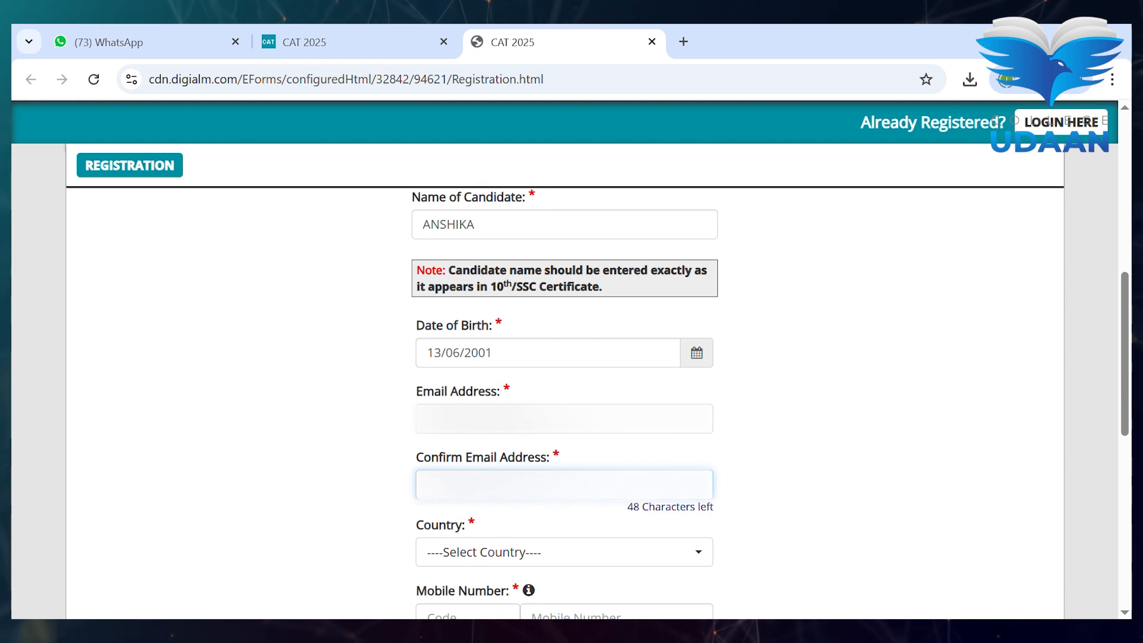
{"action": "type", "text": "******"}
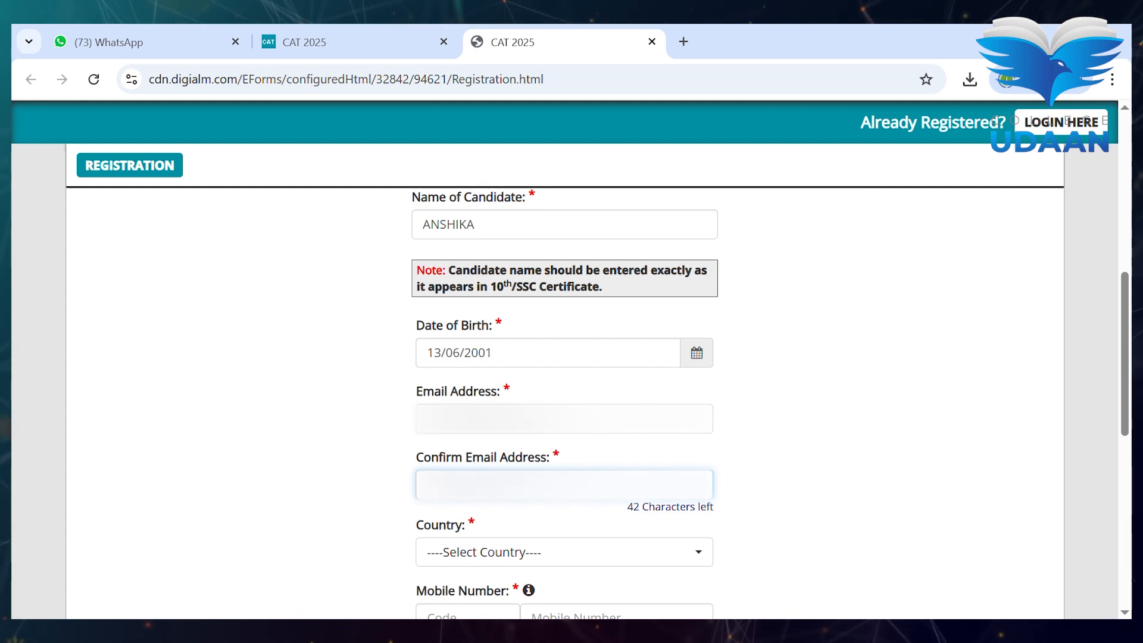
{"action": "type", "text": "******"}
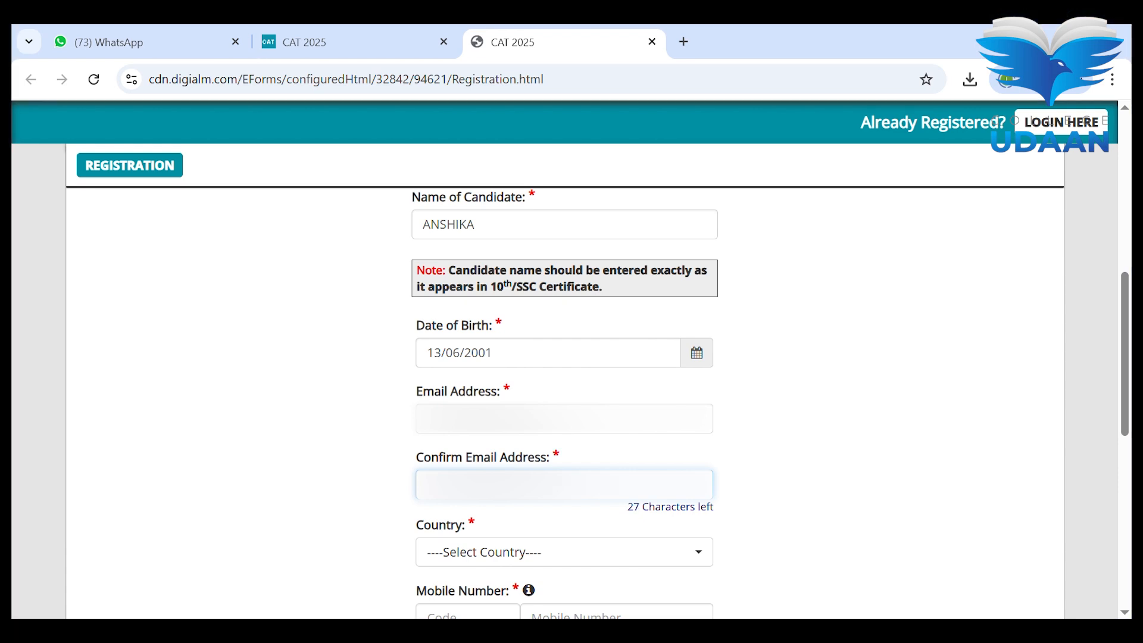
{"action": "scroll", "coordinate": [503, 411], "scroll_direction": "down", "scroll_amount": 2}
- Choose India as the country and enter the mobile number in both mobile fields
{"action": "left_click", "coordinate": [502, 417]}
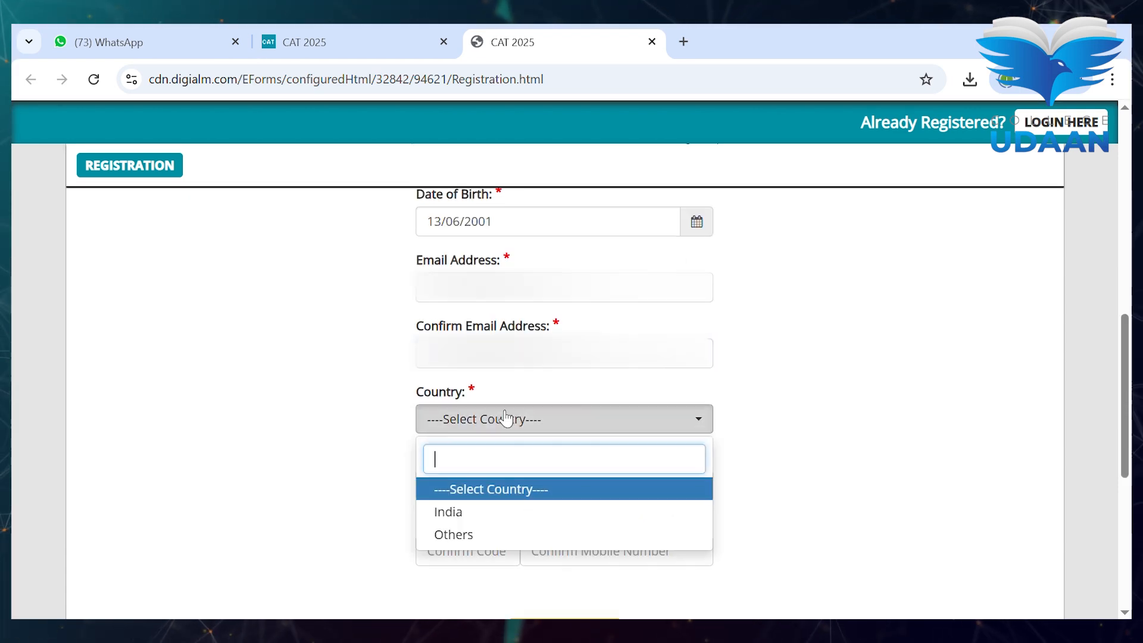
{"action": "left_click", "coordinate": [505, 513]}
{"action": "left_click", "coordinate": [567, 496]}
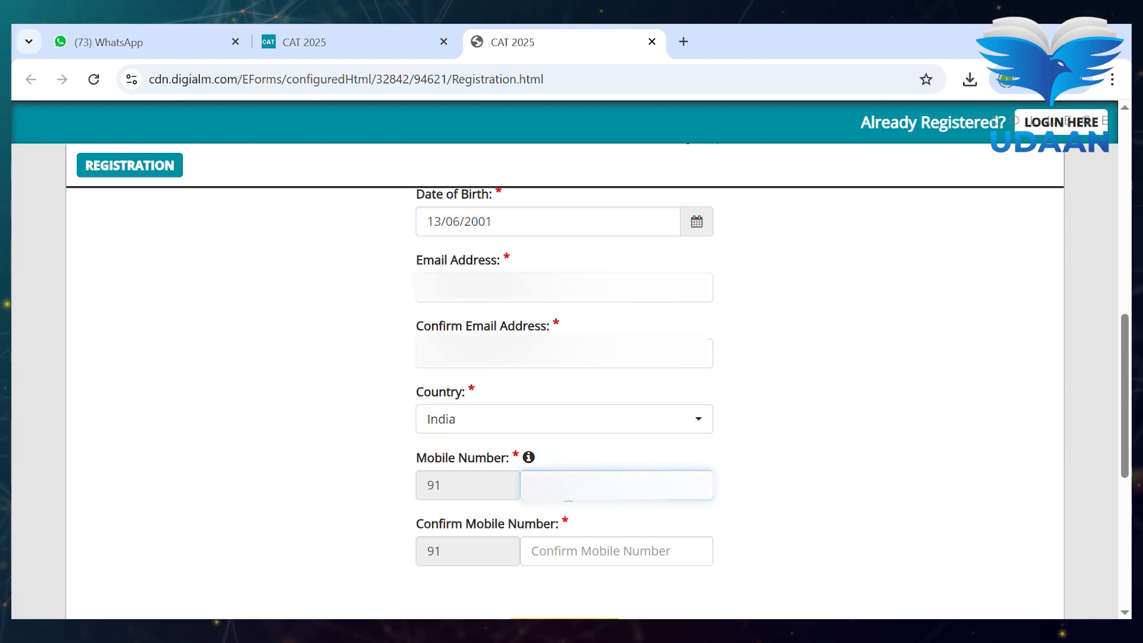
{"action": "type", "text": "98"}
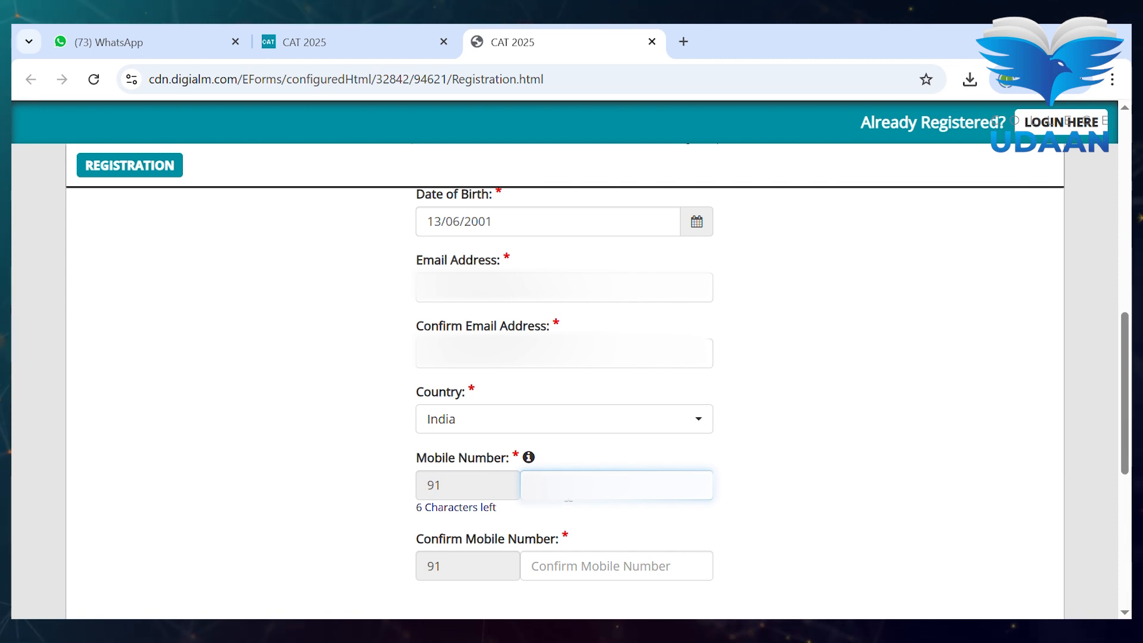
{"action": "type", "text": "7"}
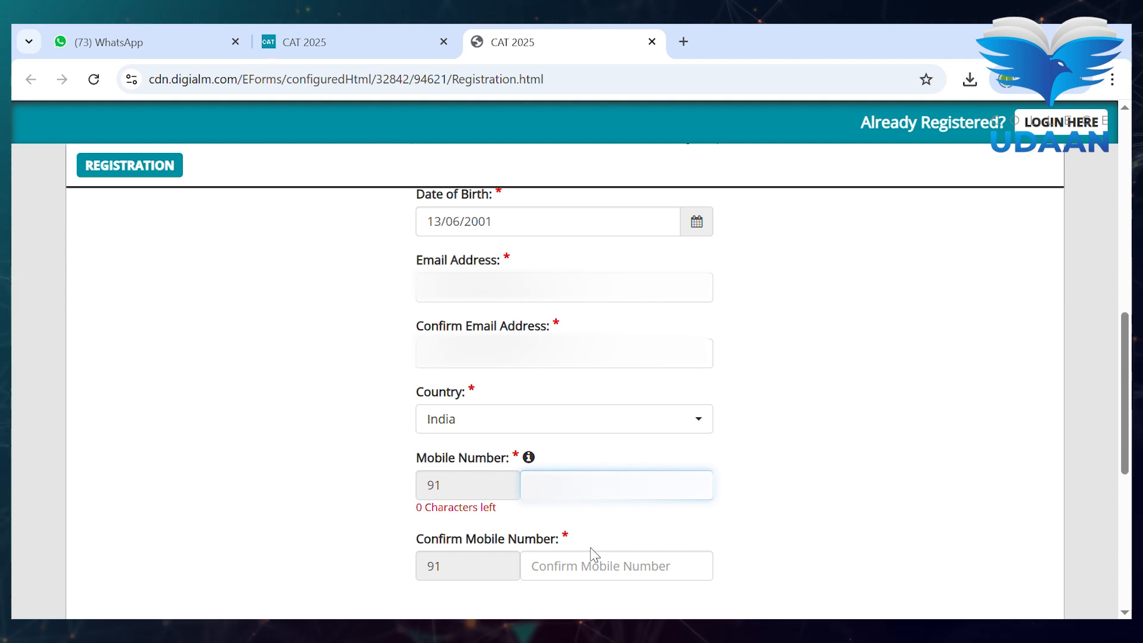
{"action": "left_click", "coordinate": [602, 564]}
{"action": "type", "text": "9"}
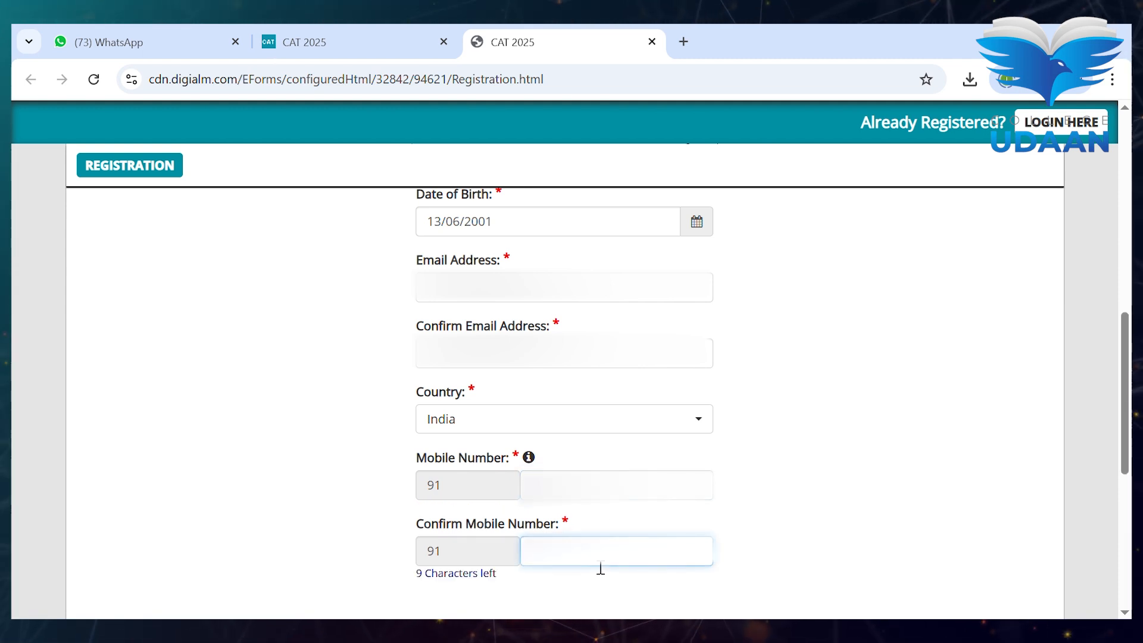
{"action": "type", "text": "***"}
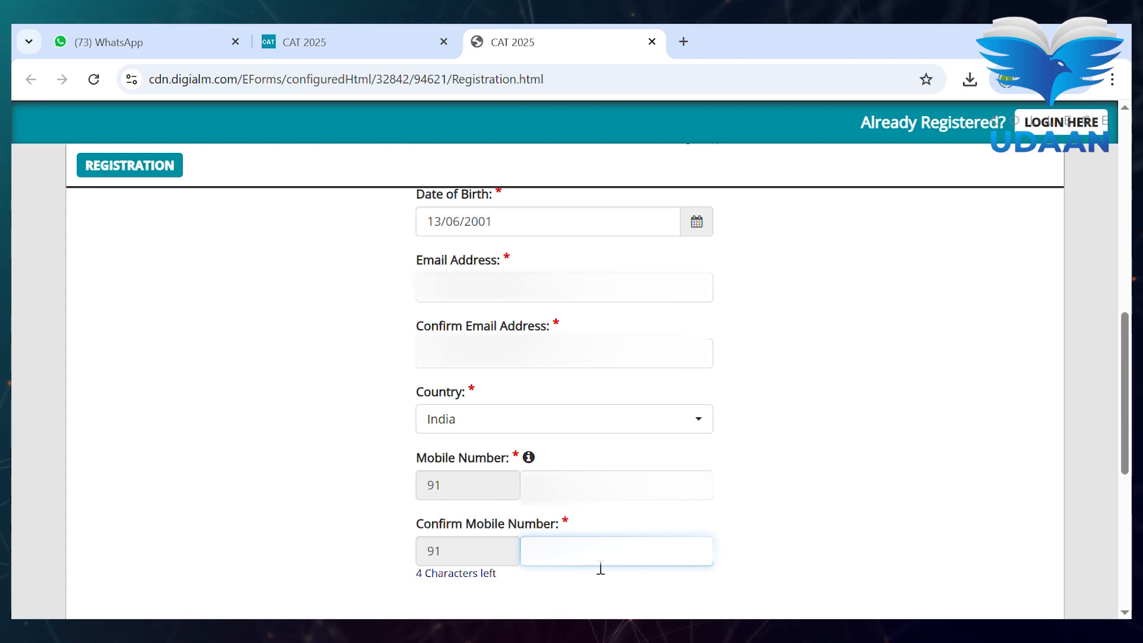
{"action": "type", "text": "******"}
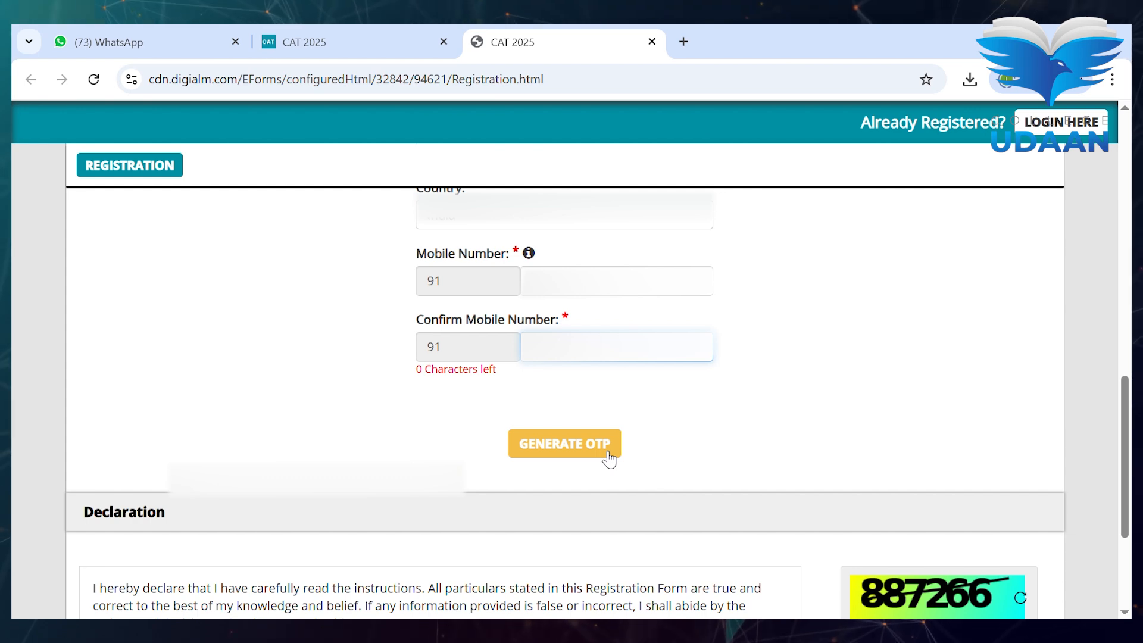
- Request an OTP twice, then close the 'already registered with same Email Address' alert
{"action": "left_click", "coordinate": [608, 456]}
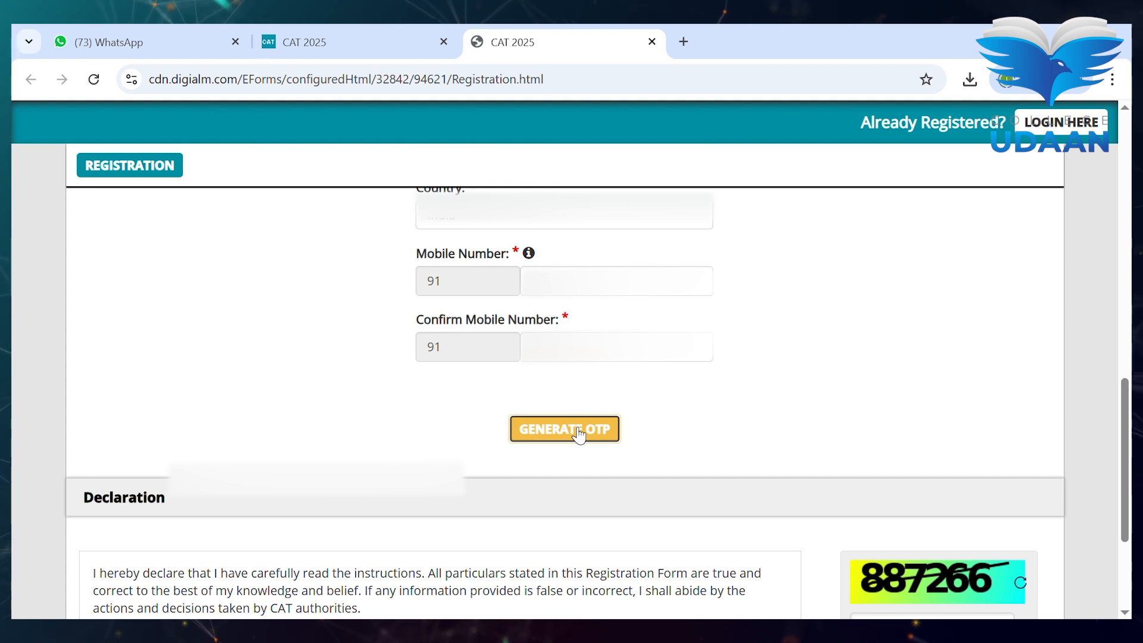
{"action": "left_click", "coordinate": [586, 431]}
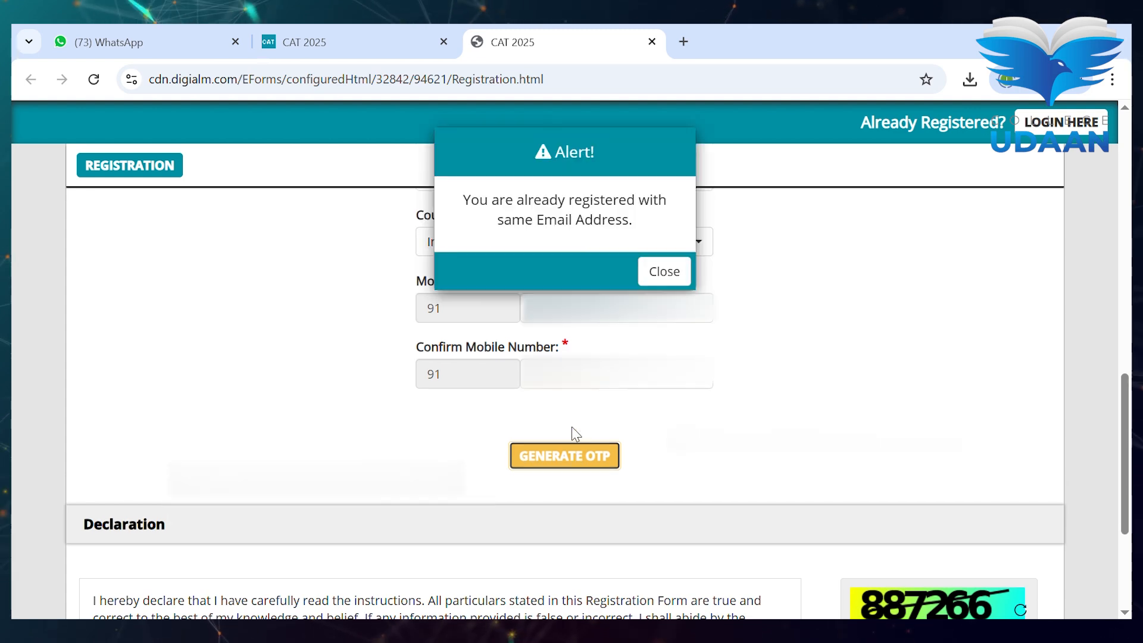
{"action": "left_click", "coordinate": [657, 275]}
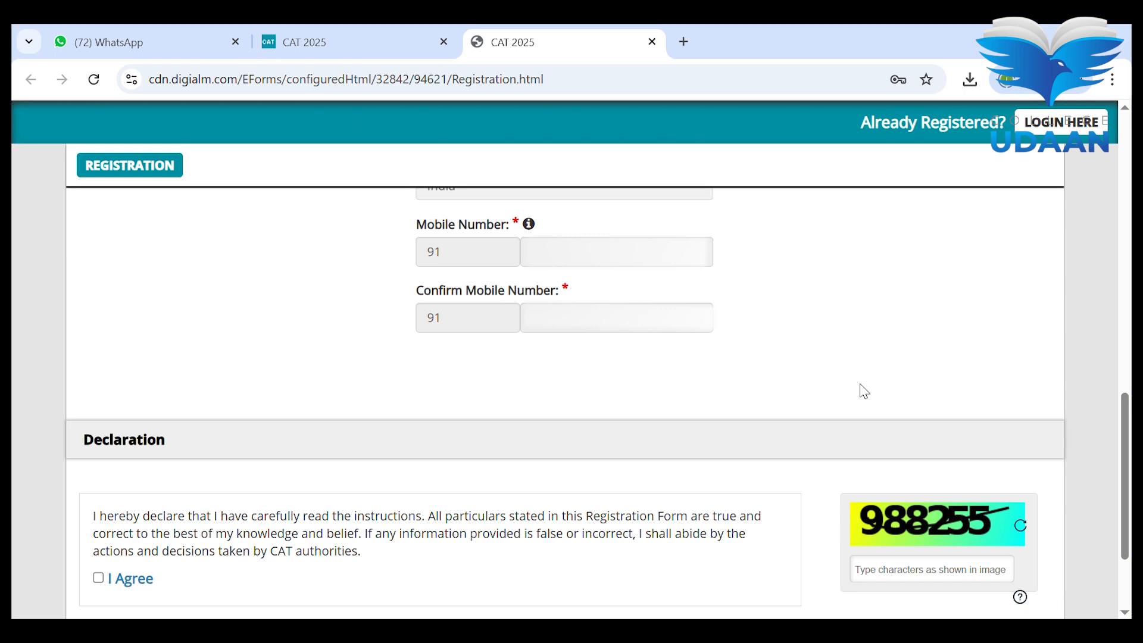
- Send the details for verification and confirm the email, country and mobile number rows
{"action": "scroll", "coordinate": [864, 391], "scroll_direction": "down", "scroll_amount": 2}
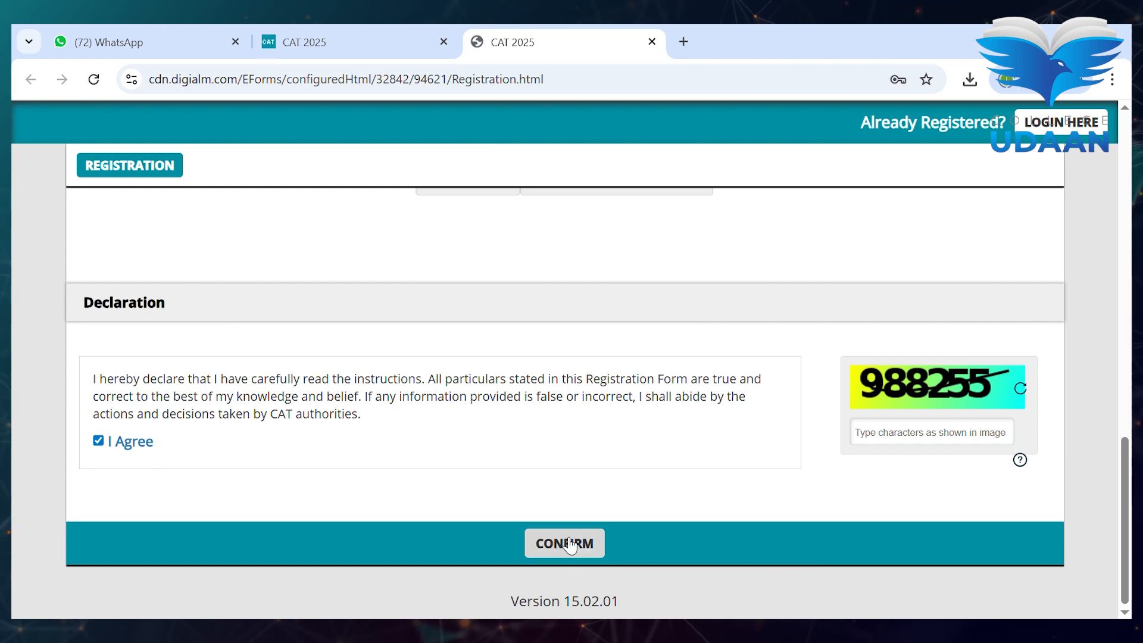
{"action": "left_click", "coordinate": [543, 542]}
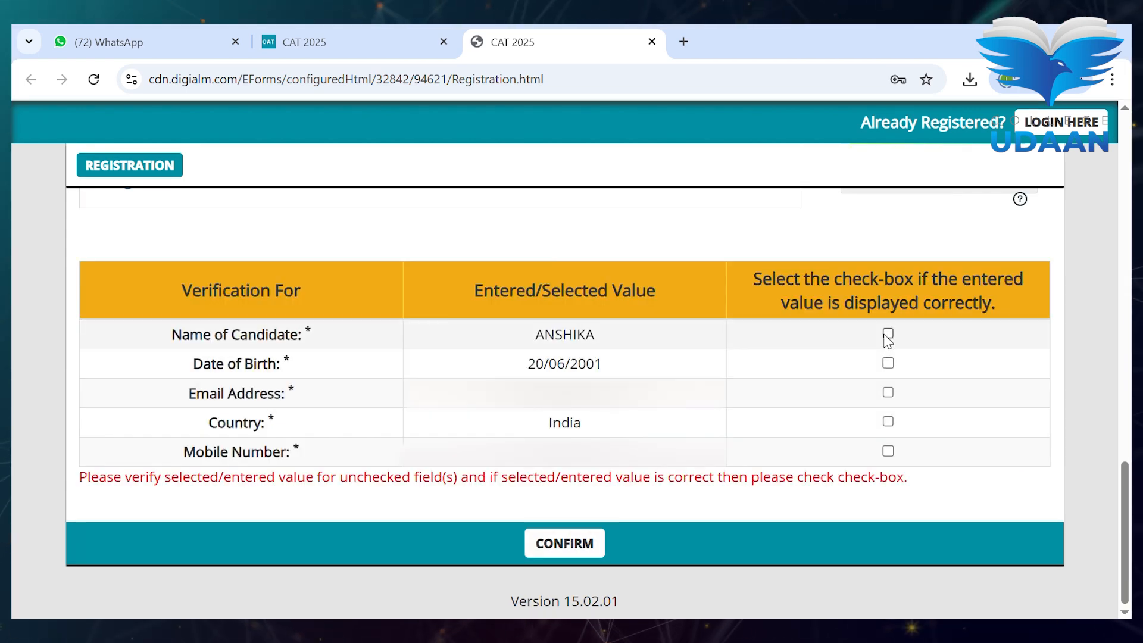
{"action": "left_click", "coordinate": [888, 392]}
{"action": "left_click", "coordinate": [888, 421]}
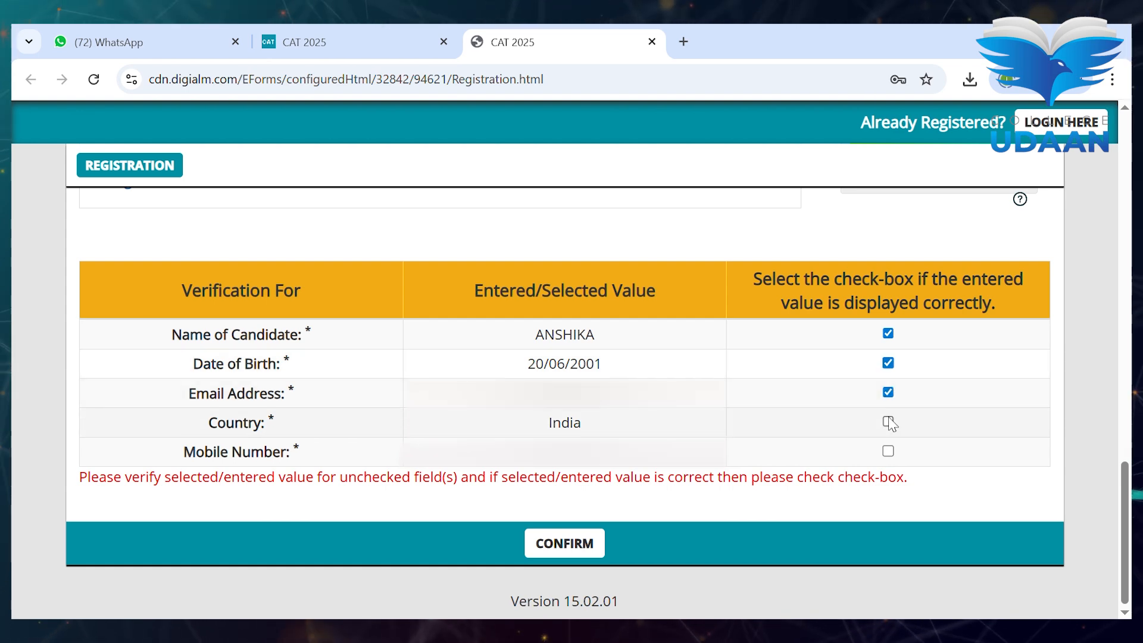
{"action": "left_click", "coordinate": [888, 450]}
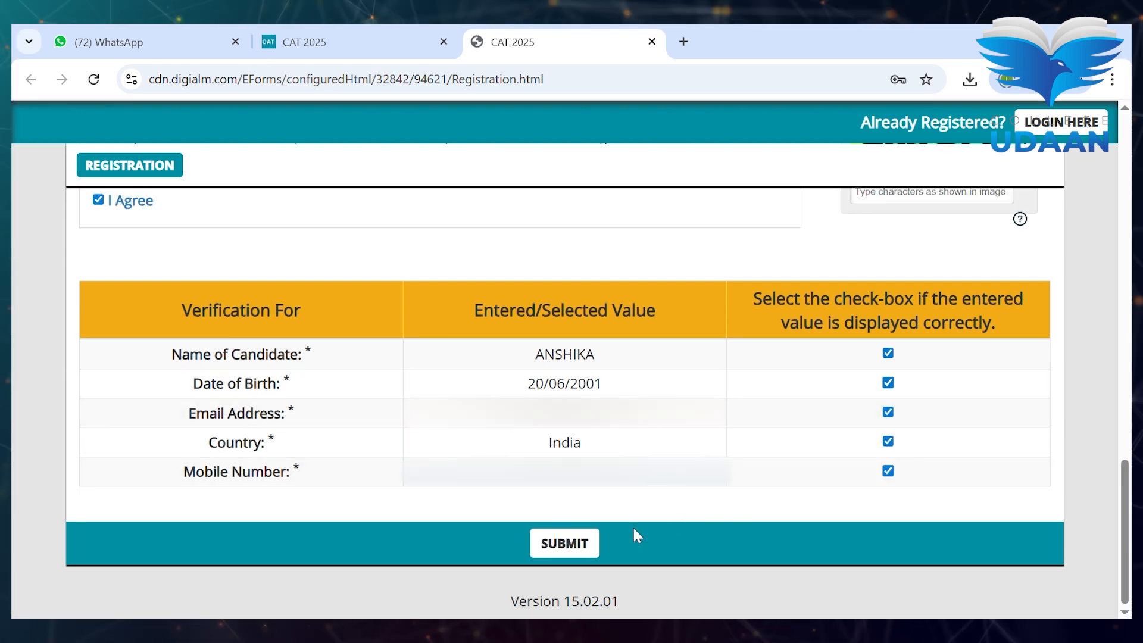
- Submit the form, accept the warning, then fill in the displayed captcha and submit again
{"action": "left_click", "coordinate": [595, 541]}
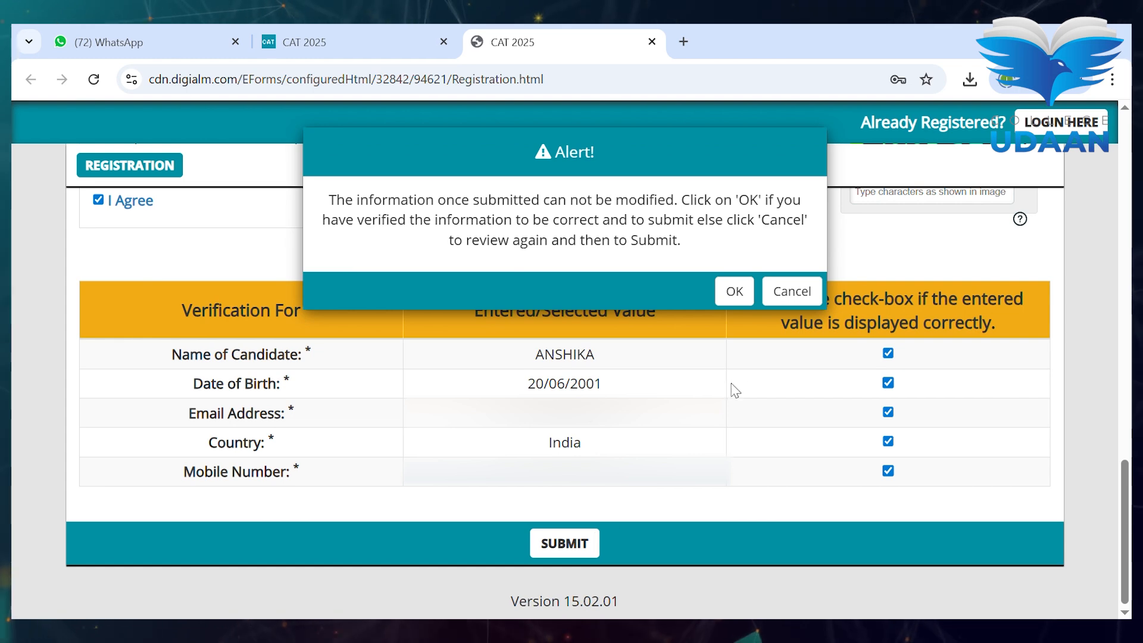
{"action": "left_click", "coordinate": [737, 299]}
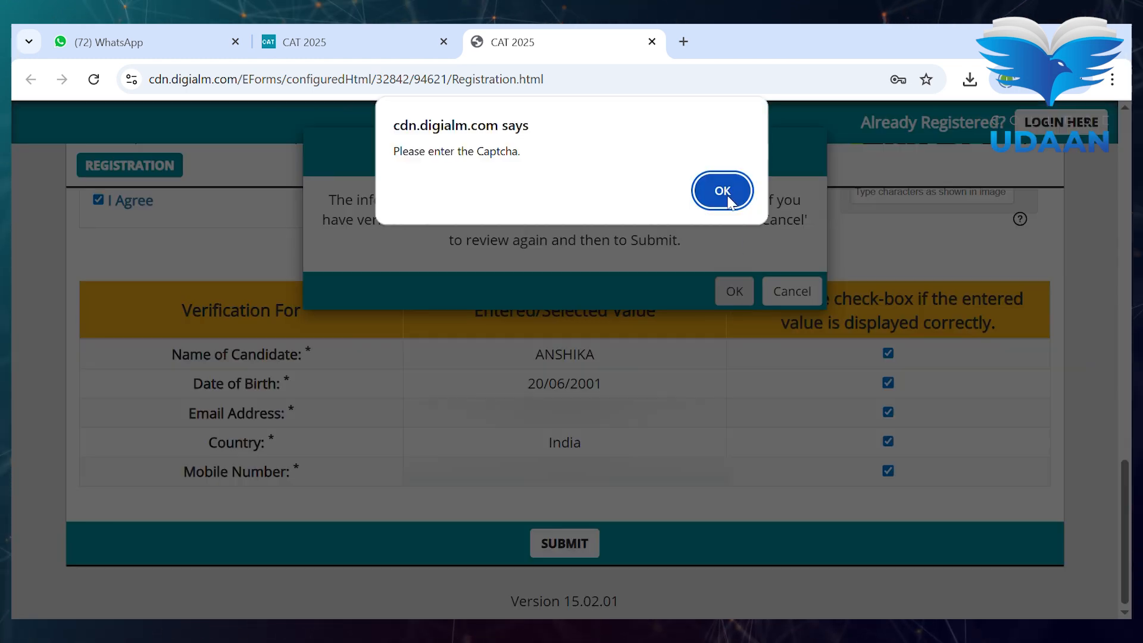
{"action": "left_click", "coordinate": [723, 192]}
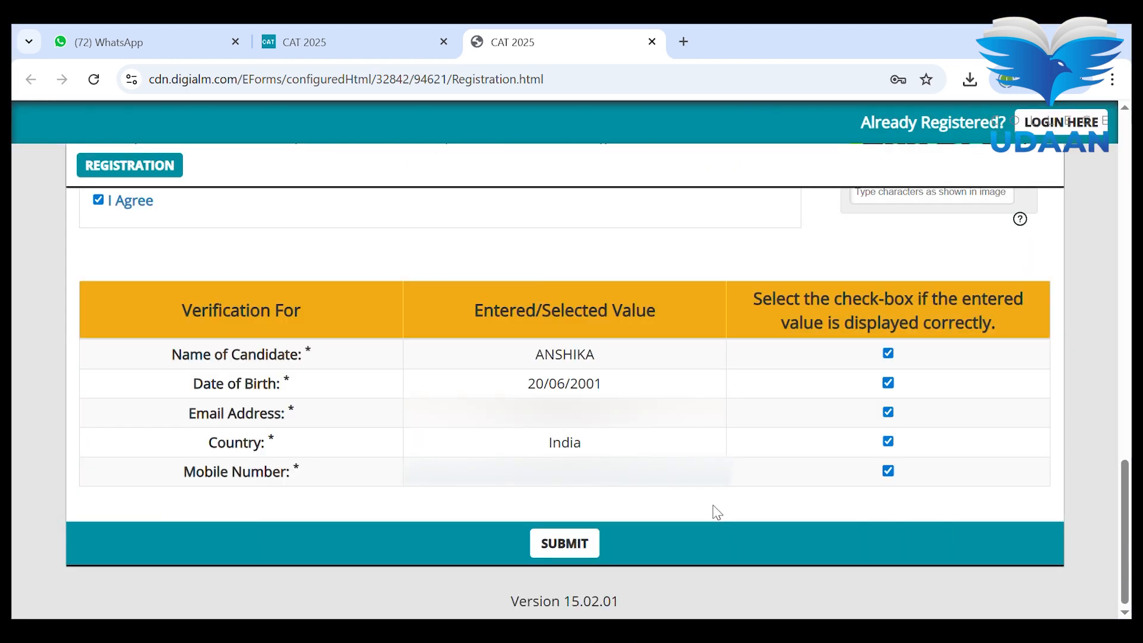
{"action": "scroll", "coordinate": [772, 355], "scroll_direction": "up", "scroll_amount": 4}
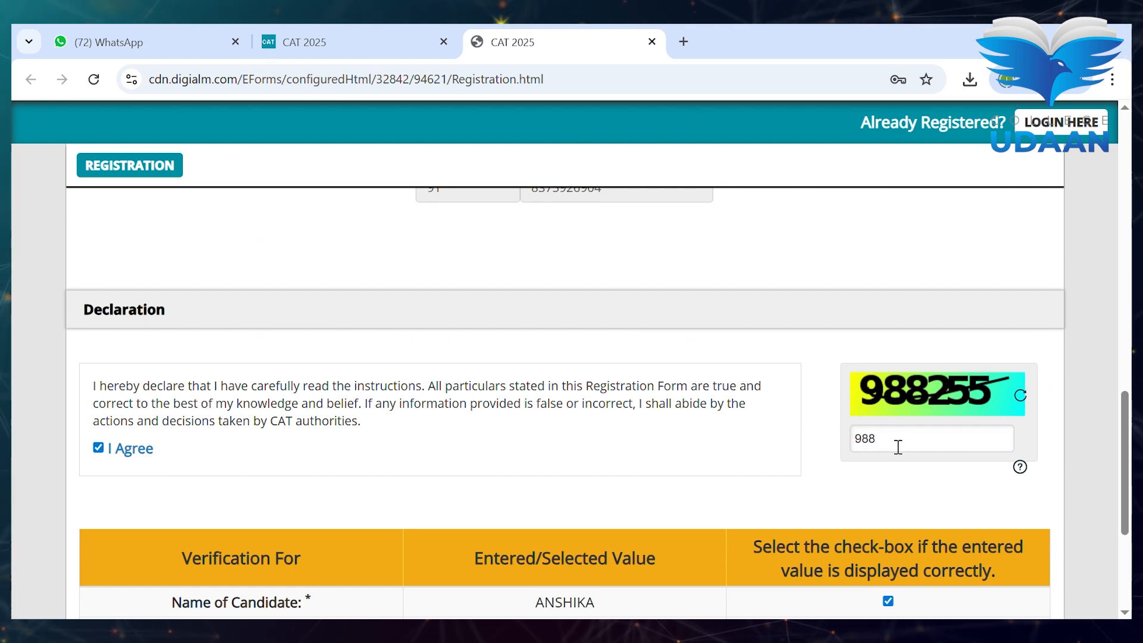
{"action": "left_click", "coordinate": [898, 447]}
{"action": "type", "text": "988255"}
{"action": "scroll", "coordinate": [893, 443], "scroll_direction": "down", "scroll_amount": 4}
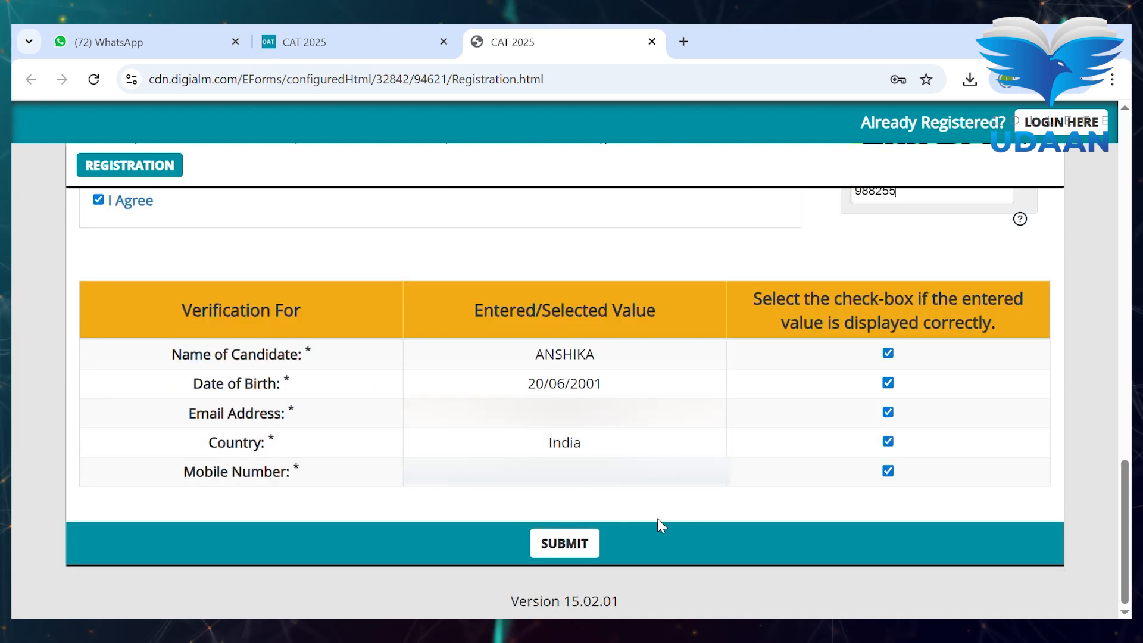
{"action": "left_click", "coordinate": [598, 541]}
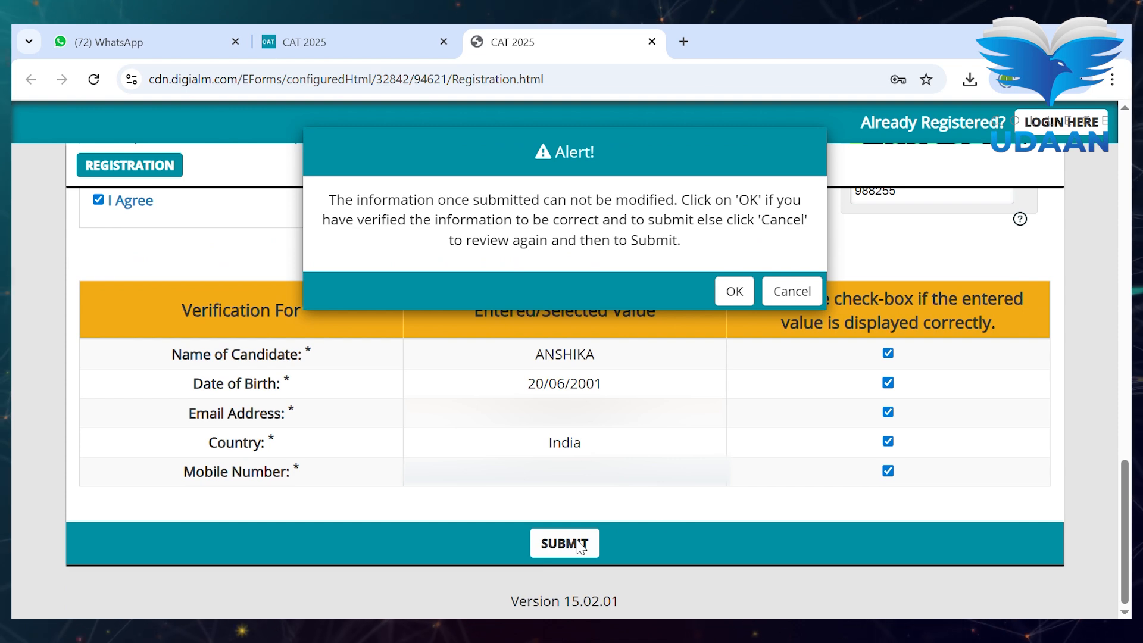
- Confirm the final submission and close the Registration Successful notice
{"action": "left_click", "coordinate": [735, 291]}
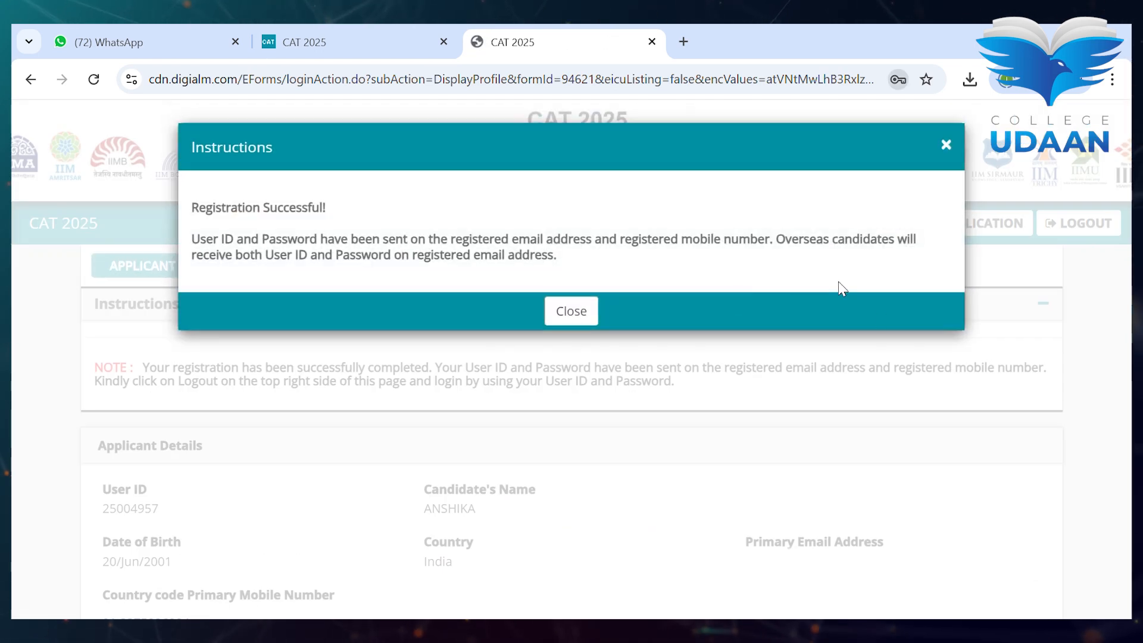
{"action": "left_click", "coordinate": [571, 311]}
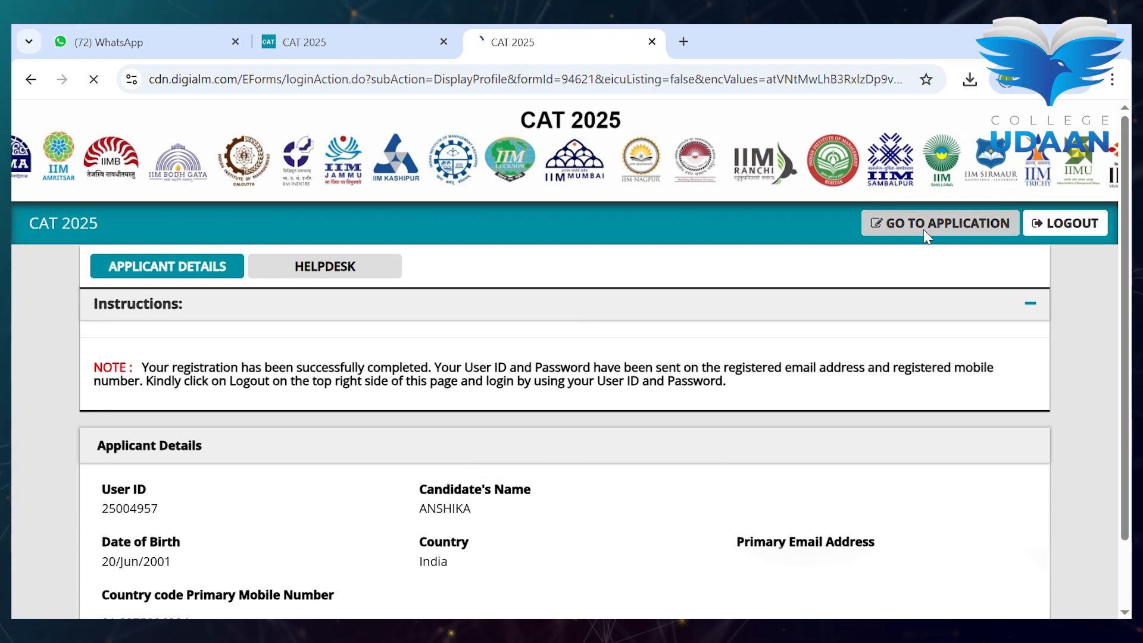
- Open the CAT 2025 application form and close its Instructions notice
{"action": "left_click", "coordinate": [930, 233]}
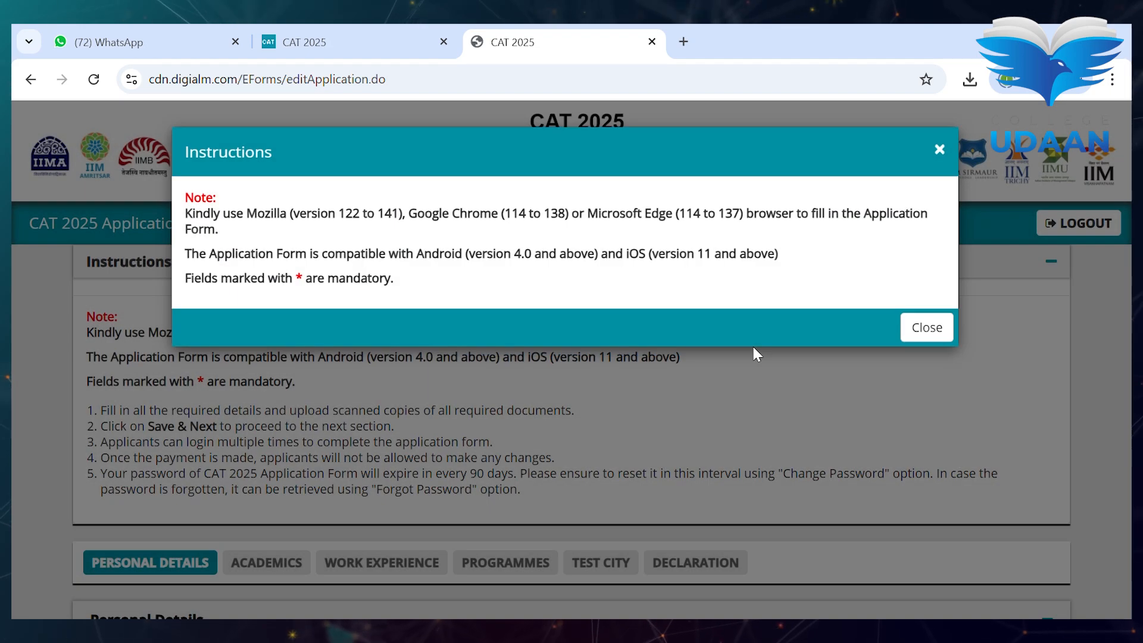
{"action": "left_click", "coordinate": [917, 333]}
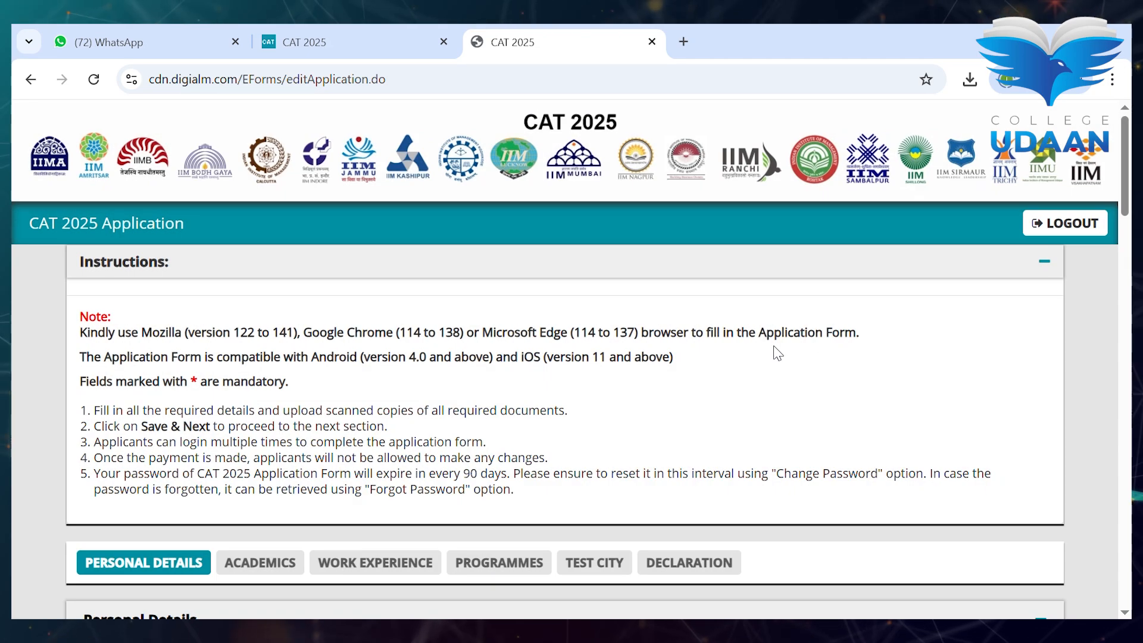
- Fill in the candidate's first name and the father's and mother's names
{"action": "scroll", "coordinate": [774, 351], "scroll_direction": "down", "scroll_amount": 3}
{"action": "scroll", "coordinate": [773, 351], "scroll_direction": "down", "scroll_amount": 4}
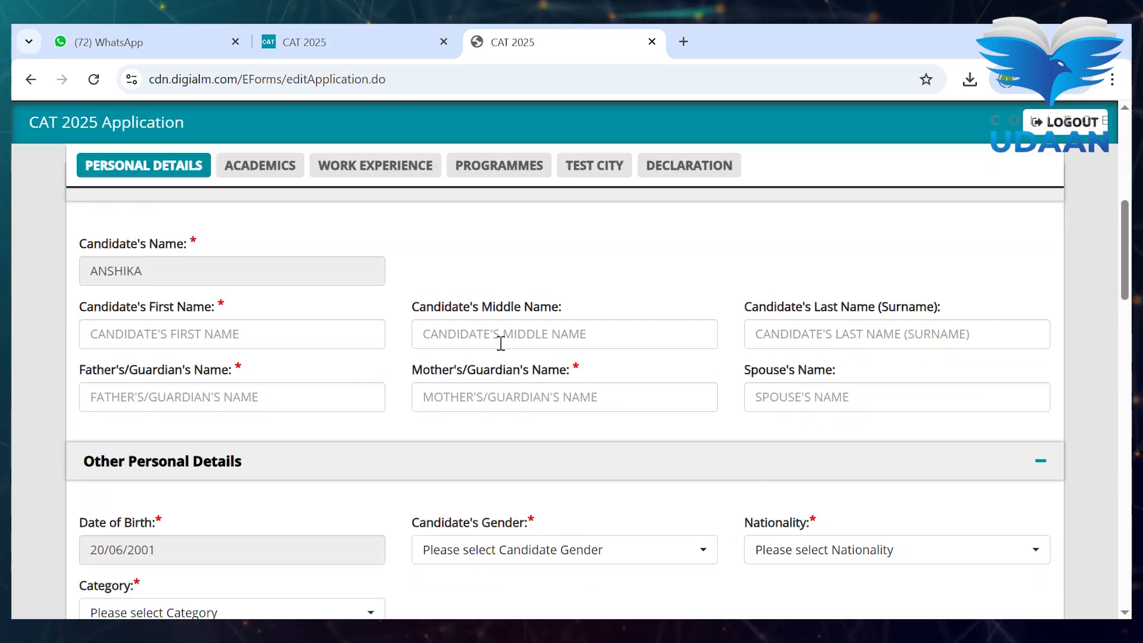
{"action": "left_click", "coordinate": [333, 339]}
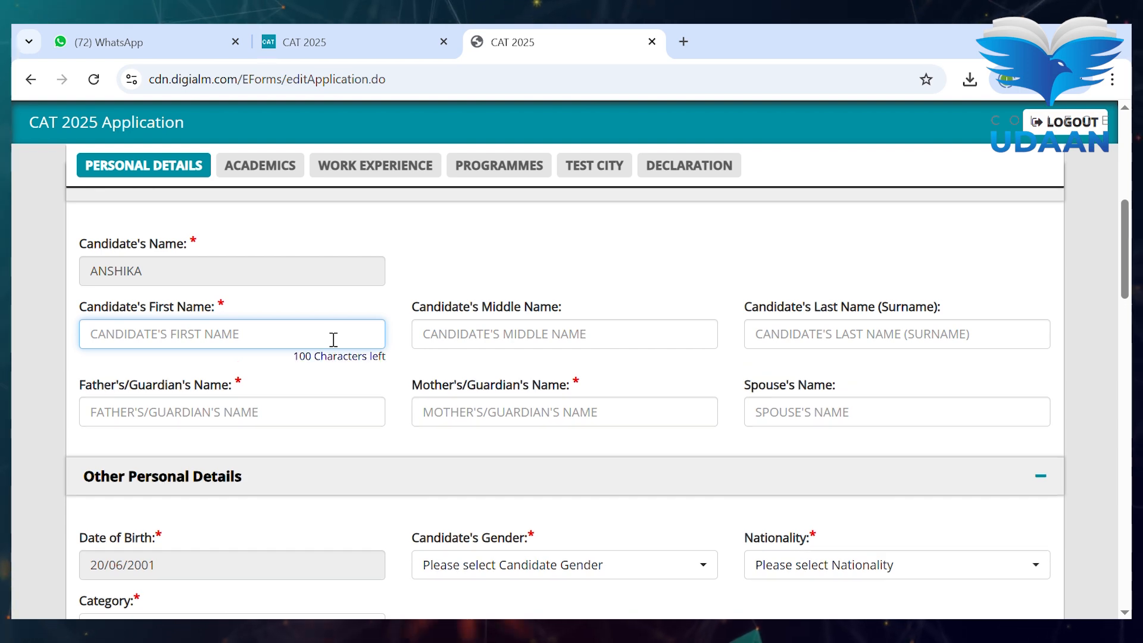
{"action": "type", "text": "ANSHIKA"}
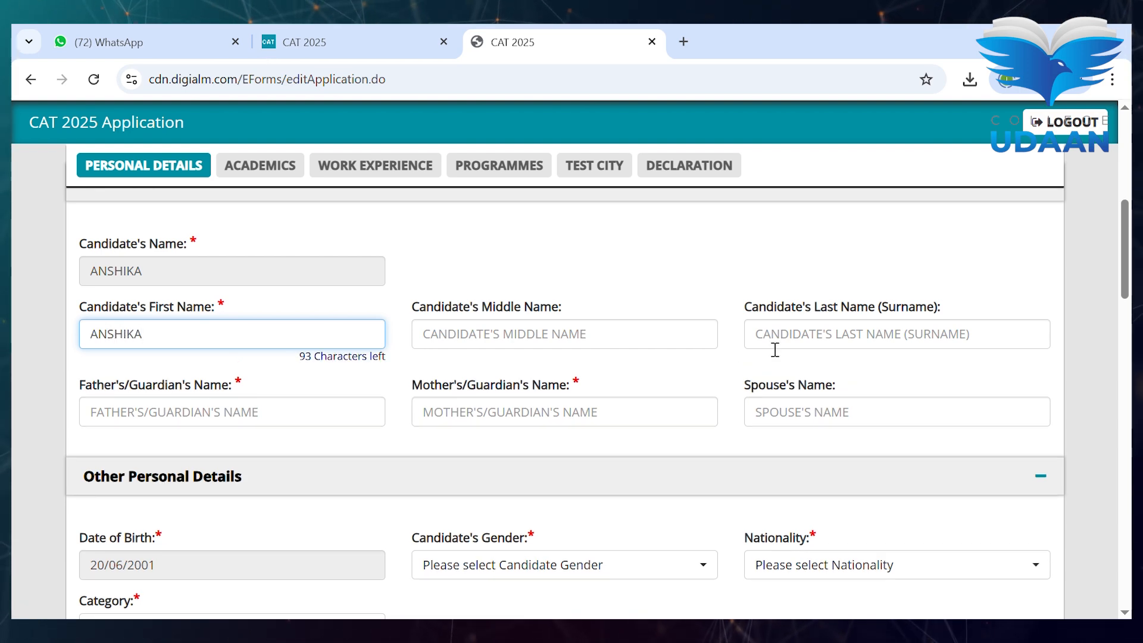
{"action": "left_click", "coordinate": [326, 420]}
{"action": "type", "text": "SANJAY"}
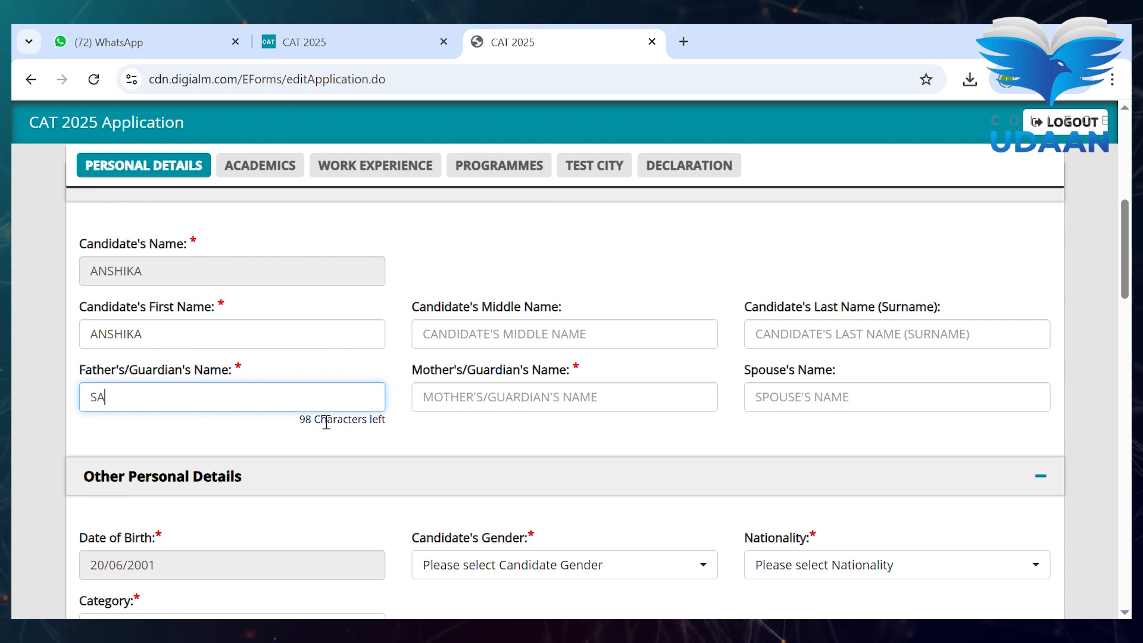
{"action": "left_click", "coordinate": [506, 405]}
{"action": "type", "text": "REETA"}
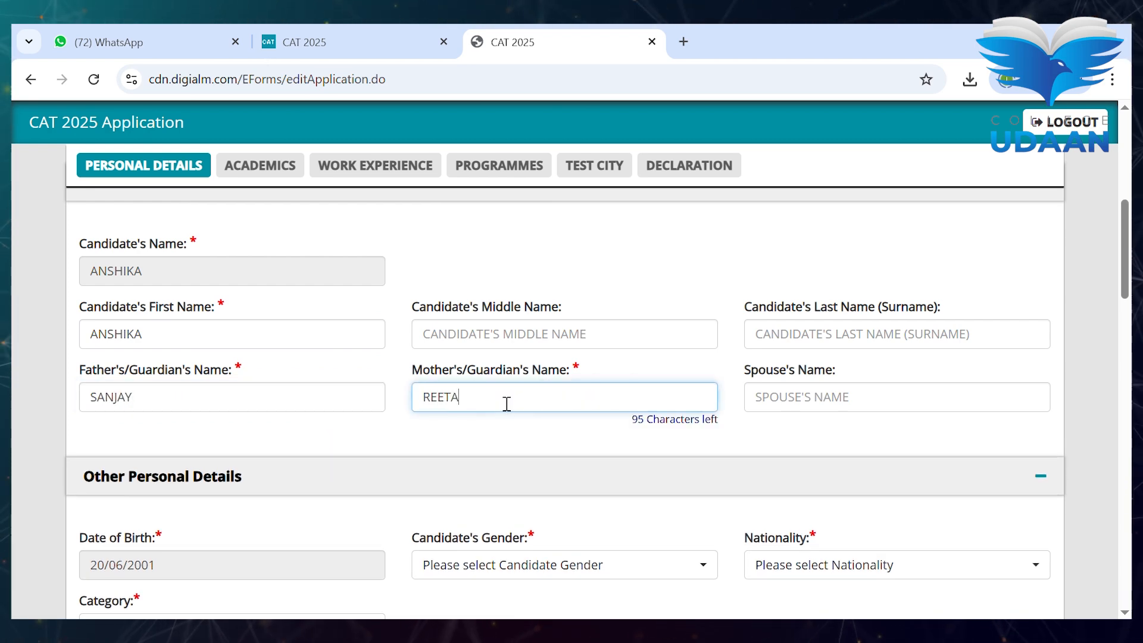
- Set gender Female, nationality Indian, category General, and answer No to the PwD question
{"action": "scroll", "coordinate": [506, 402], "scroll_direction": "down", "scroll_amount": 3}
{"action": "scroll", "coordinate": [505, 400], "scroll_direction": "up", "scroll_amount": 2}
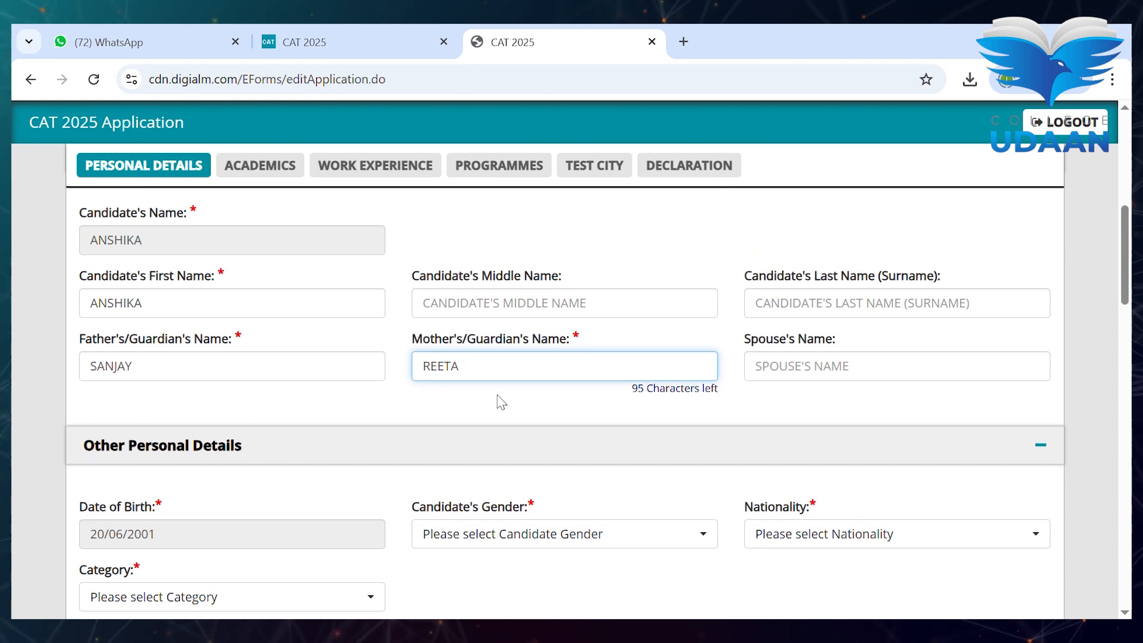
{"action": "scroll", "coordinate": [499, 400], "scroll_direction": "down", "scroll_amount": 2}
{"action": "scroll", "coordinate": [499, 400], "scroll_direction": "down", "scroll_amount": 2}
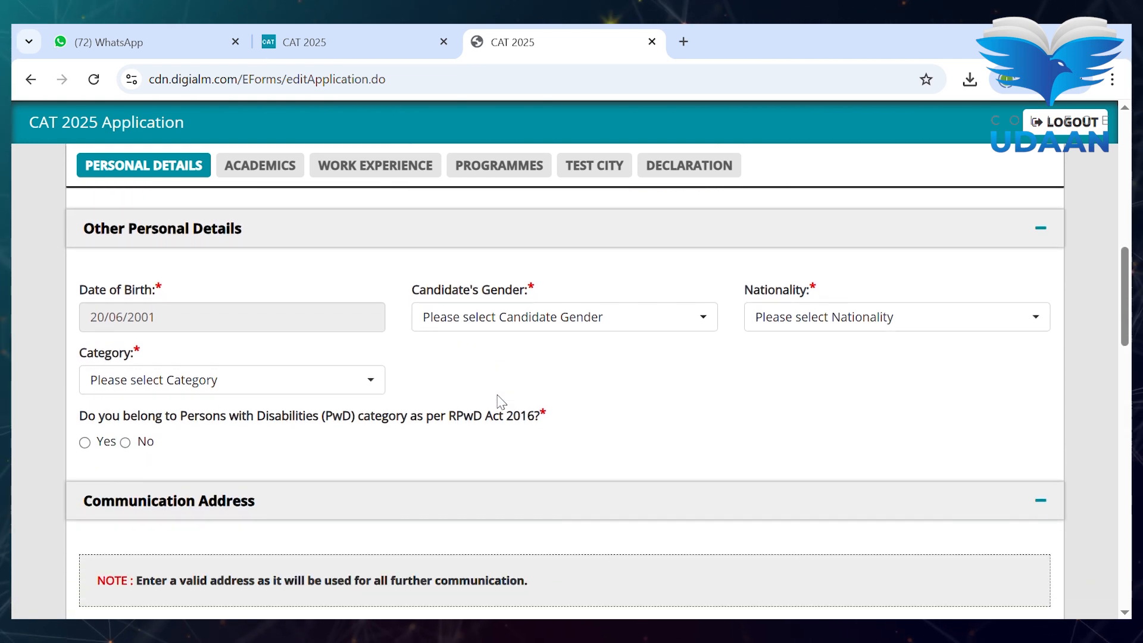
{"action": "left_click", "coordinate": [477, 328]}
{"action": "left_click", "coordinate": [509, 314]}
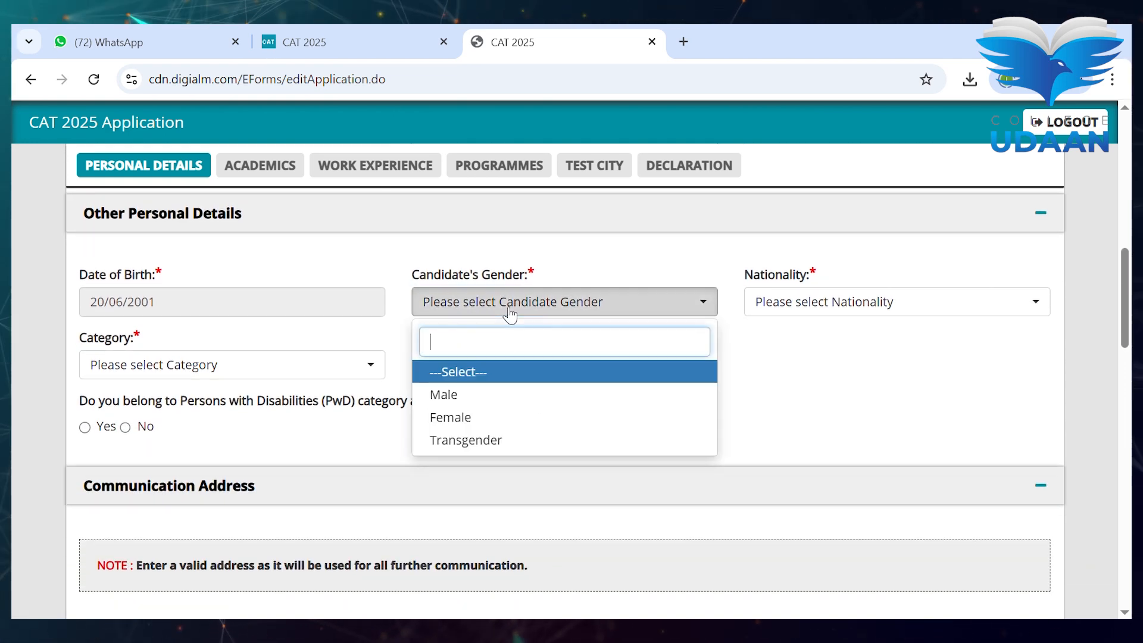
{"action": "left_click", "coordinate": [510, 416]}
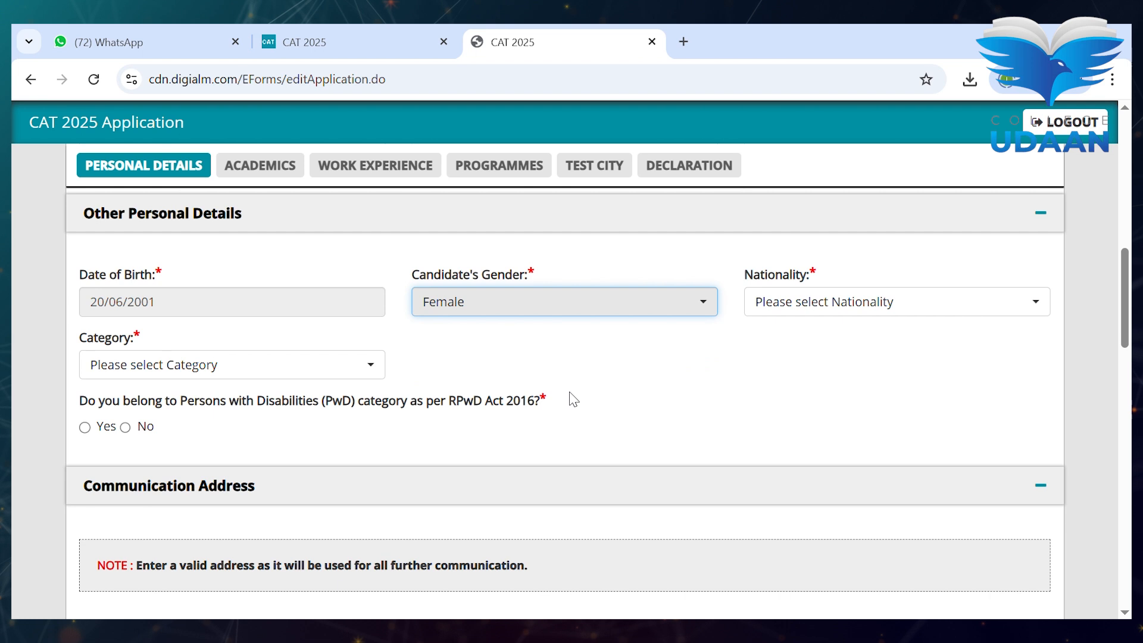
{"action": "left_click", "coordinate": [803, 309]}
{"action": "left_click", "coordinate": [808, 394]}
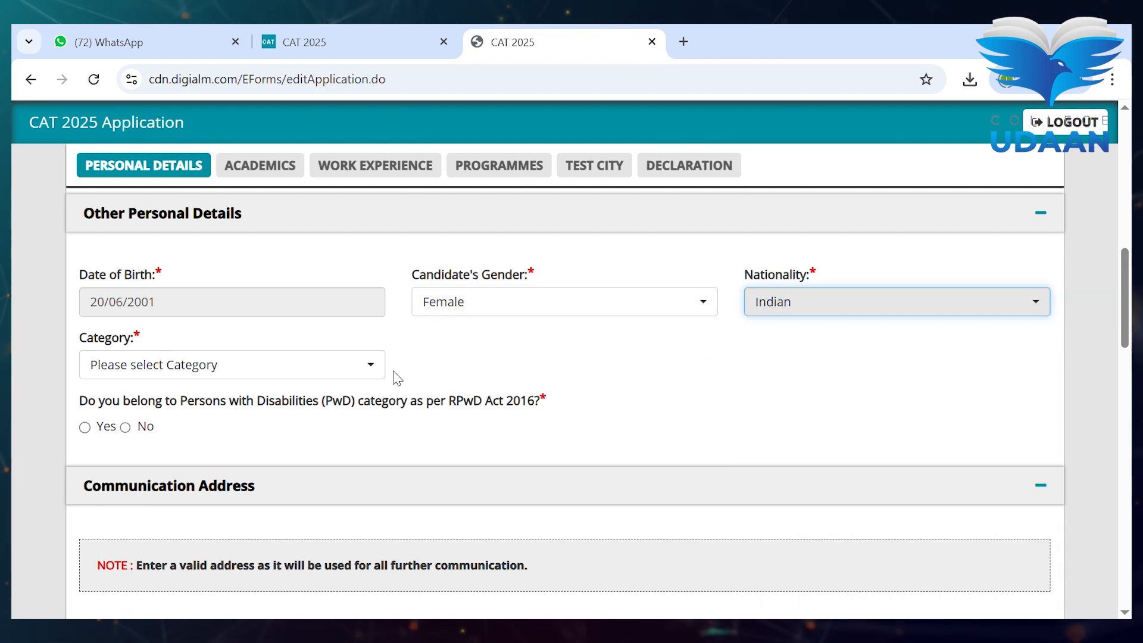
{"action": "left_click", "coordinate": [310, 375]}
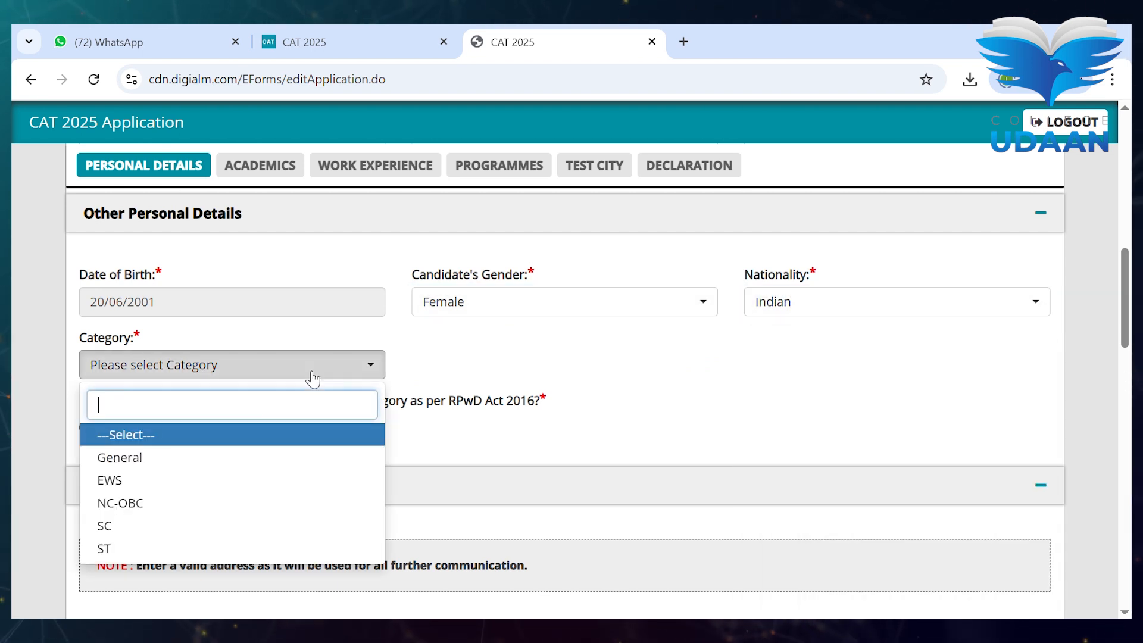
{"action": "left_click", "coordinate": [247, 460]}
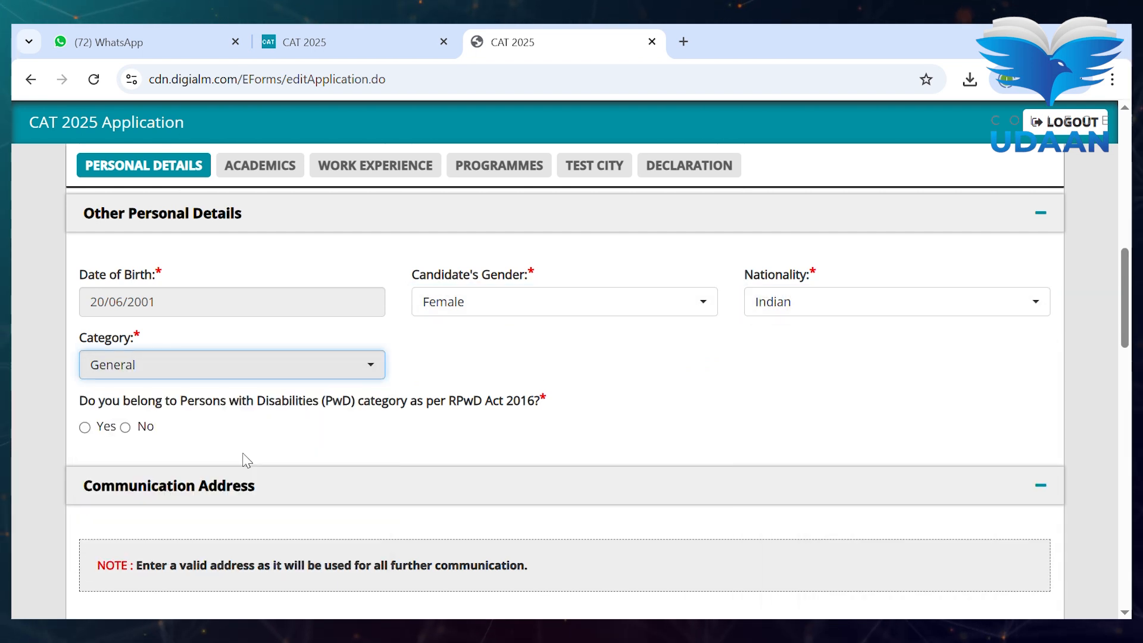
{"action": "left_click", "coordinate": [86, 428]}
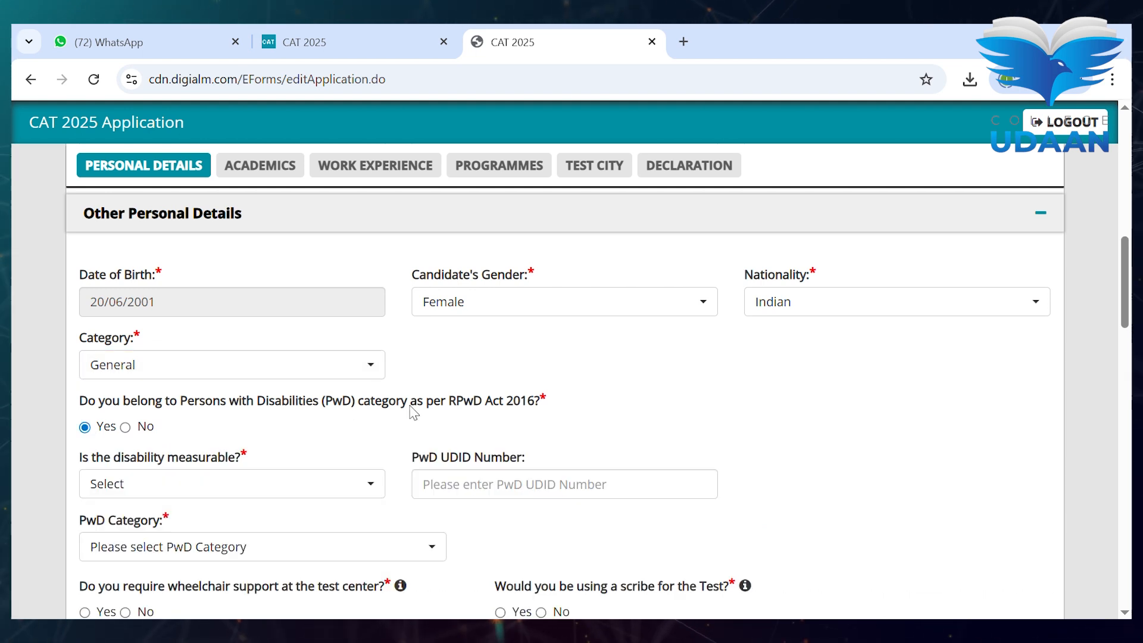
{"action": "left_click", "coordinate": [130, 429]}
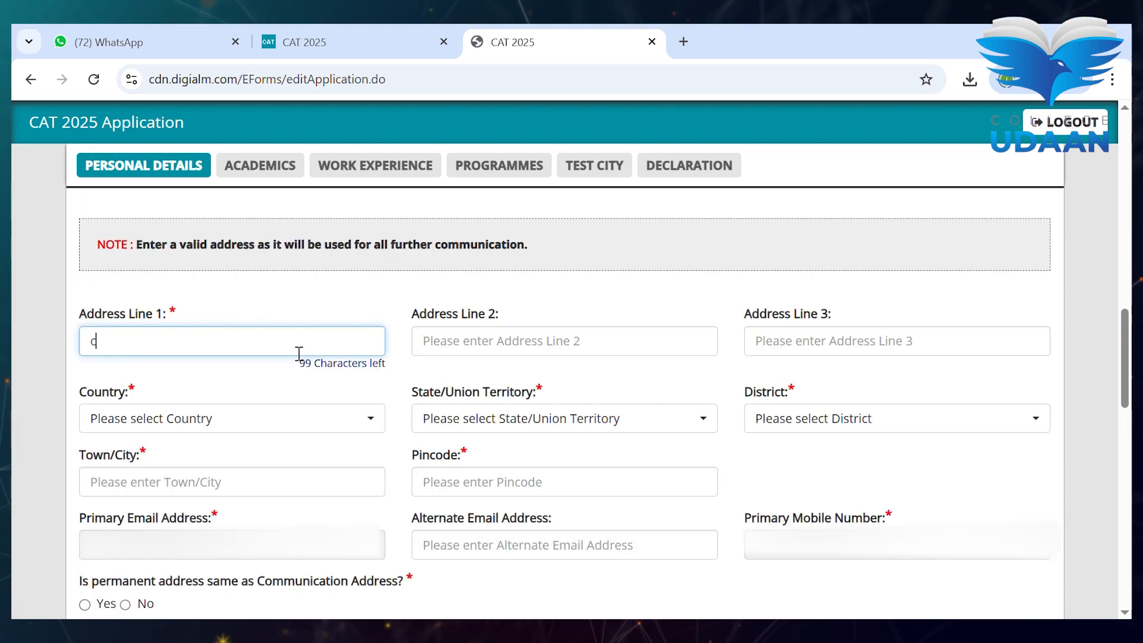
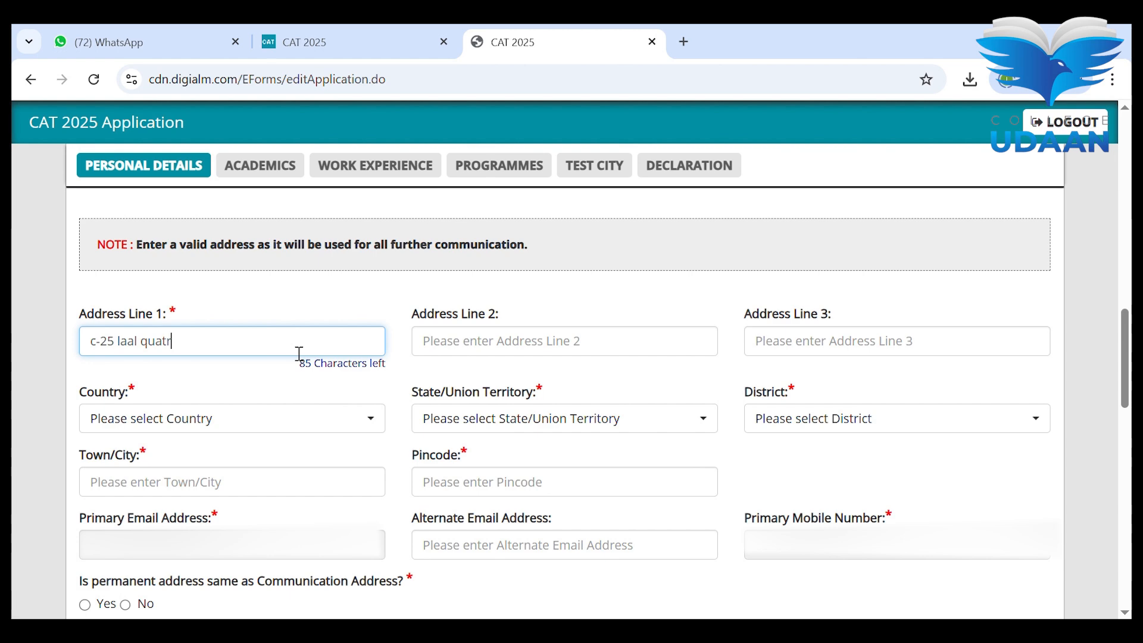
- Finish Address Line 1 and select India, Delhi and North East Delhi as country, state and district
{"action": "scroll", "coordinate": [299, 353], "scroll_direction": "down", "scroll_amount": 3}
{"action": "left_click", "coordinate": [232, 228]}
{"action": "left_click", "coordinate": [230, 321]}
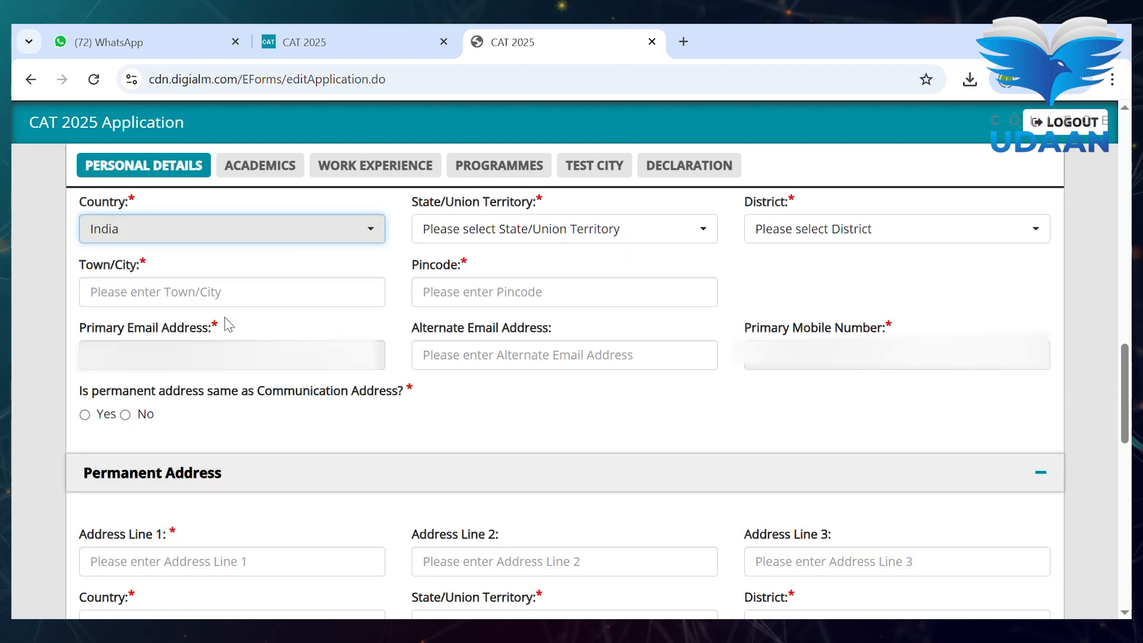
{"action": "left_click", "coordinate": [534, 231]}
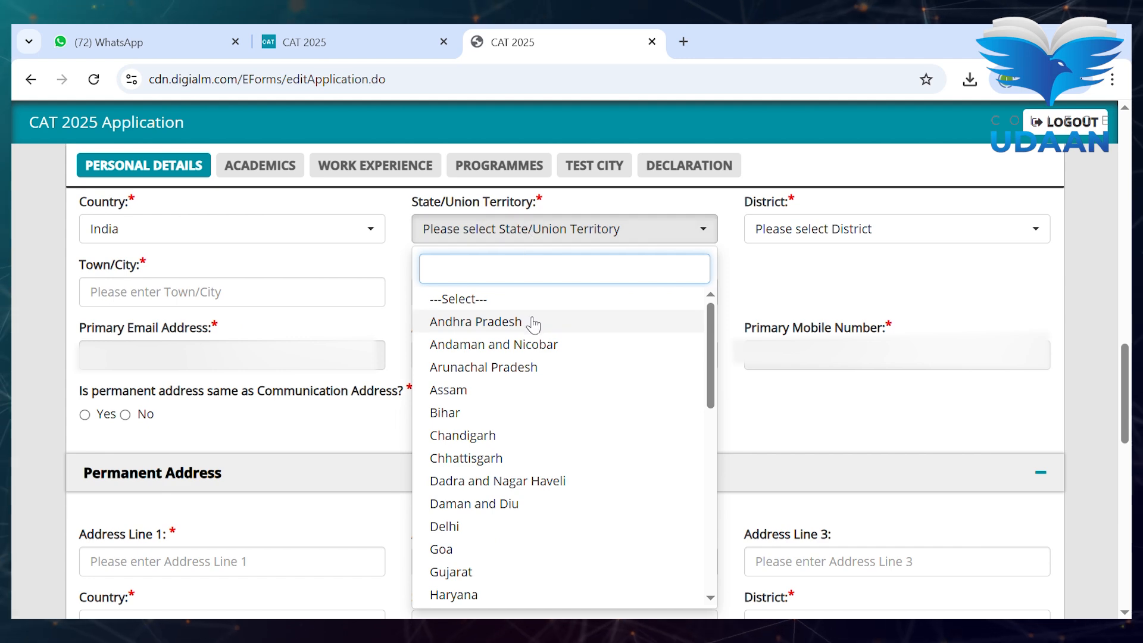
{"action": "left_click", "coordinate": [526, 525]}
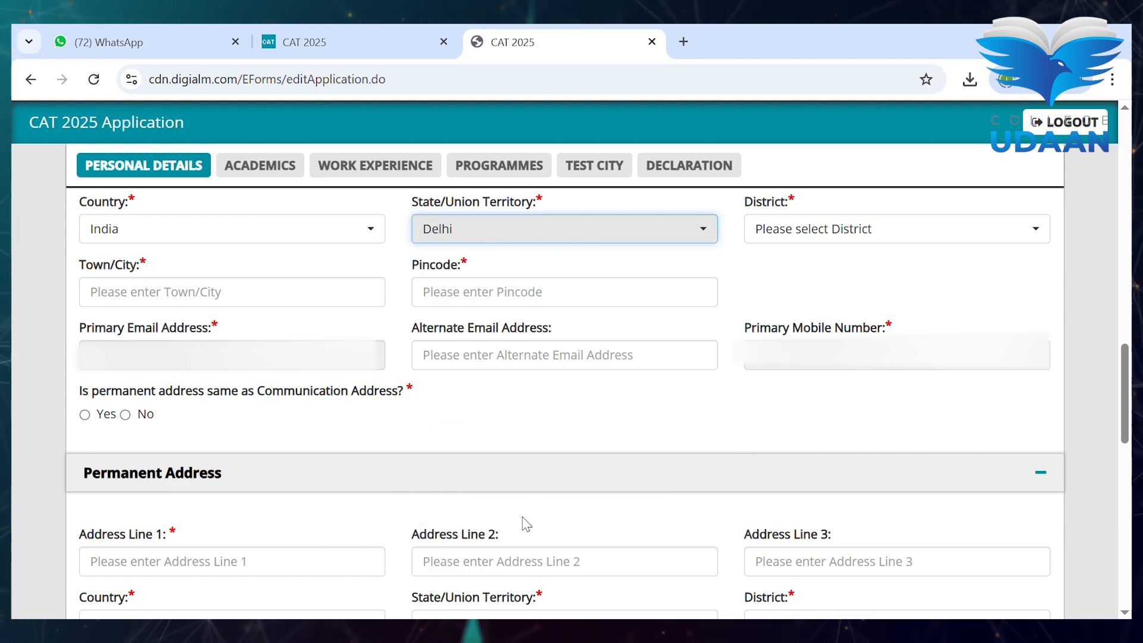
{"action": "left_click", "coordinate": [829, 233]}
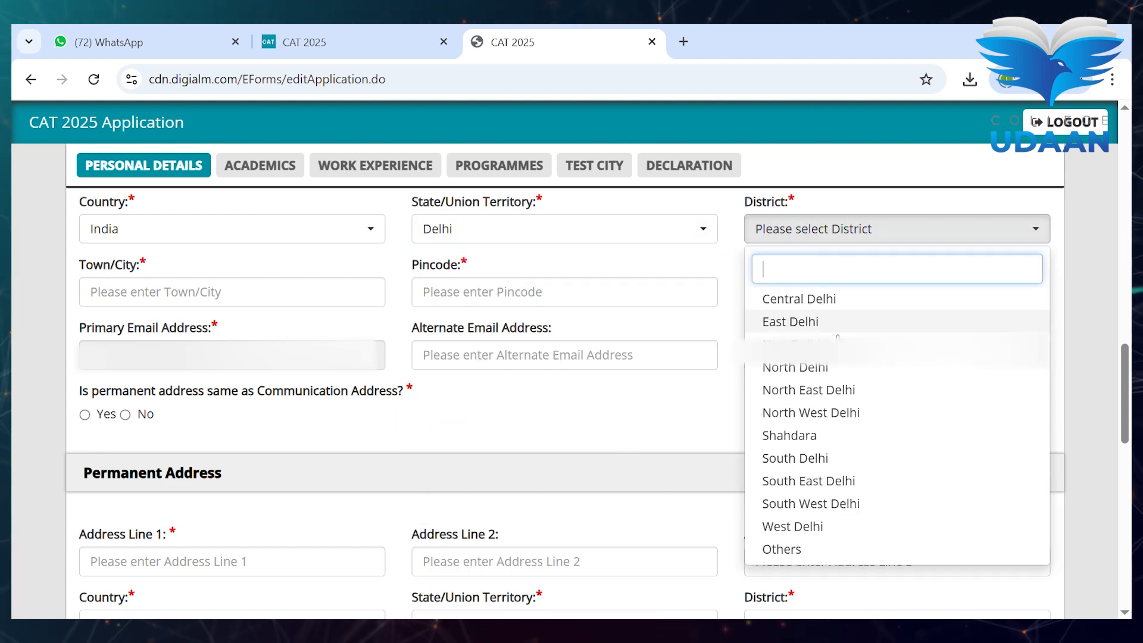
{"action": "left_click", "coordinate": [835, 388]}
- Enter the town and pincode, and make the permanent address the same as communication
{"action": "left_click", "coordinate": [318, 301]}
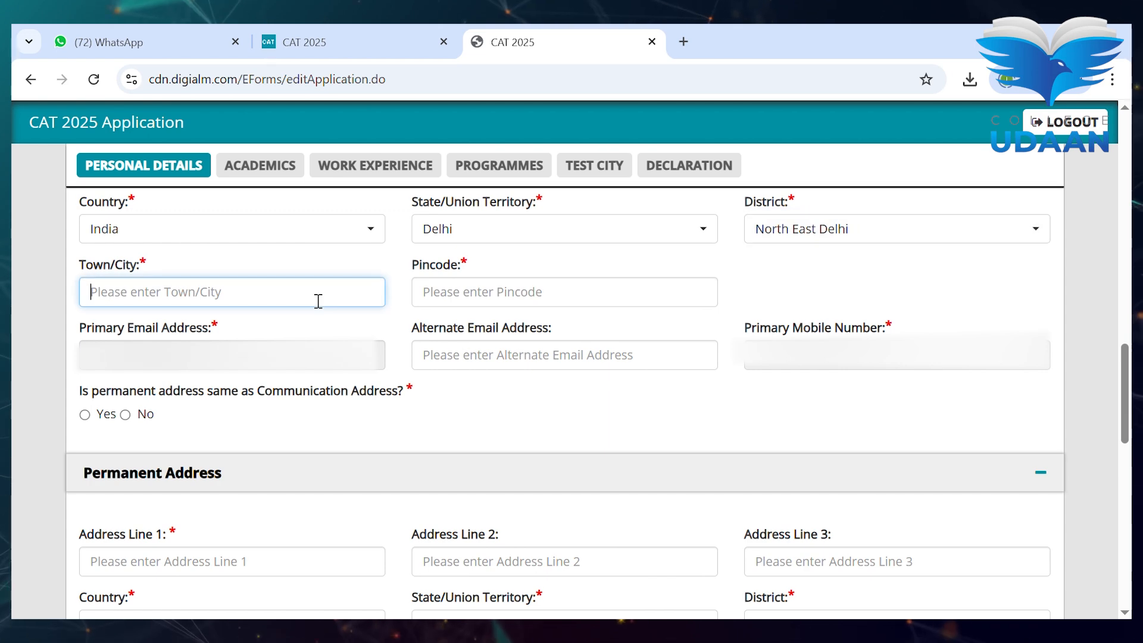
{"action": "type", "text": "delhi"}
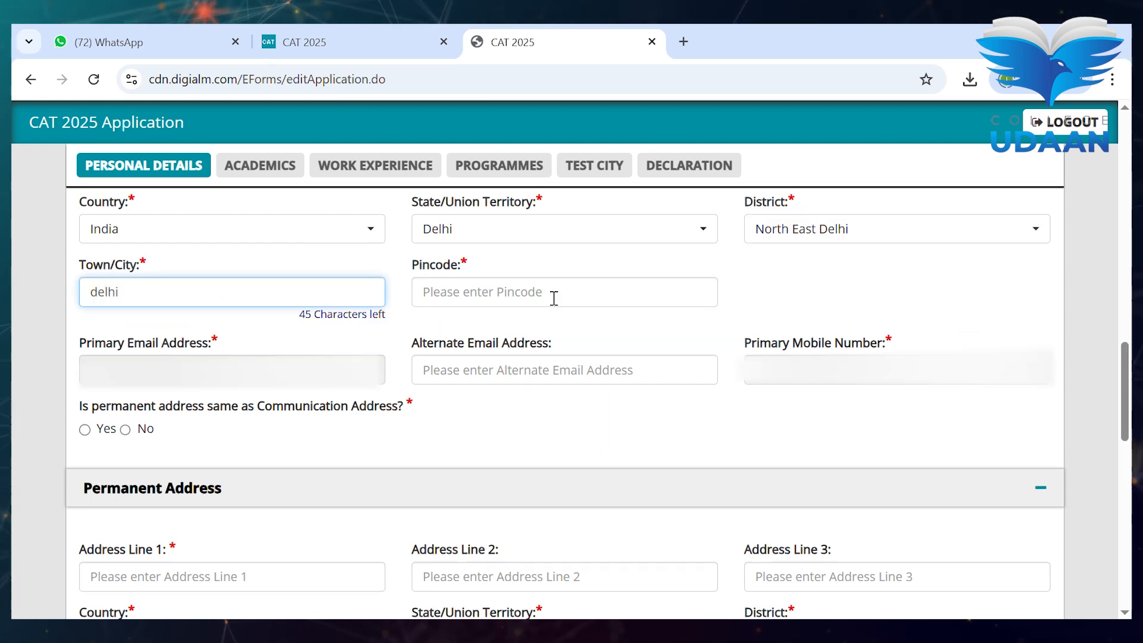
{"action": "left_click", "coordinate": [554, 296]}
{"action": "type", "text": "110092"}
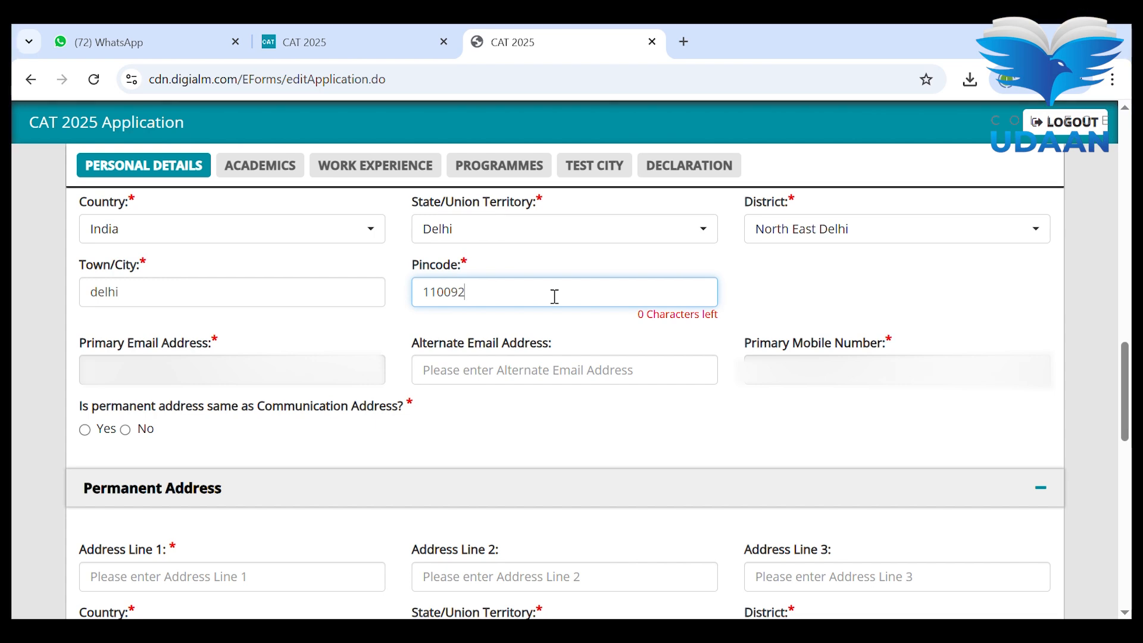
{"action": "key", "text": "Tab"}
{"action": "scroll", "coordinate": [752, 352], "scroll_direction": "down", "scroll_amount": 1}
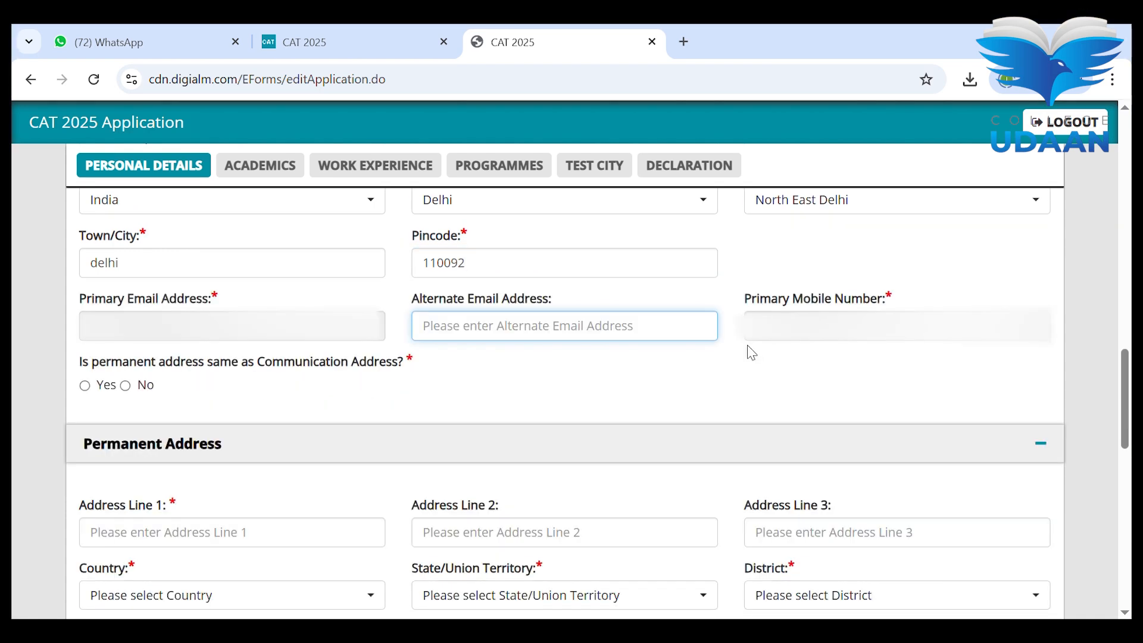
{"action": "scroll", "coordinate": [751, 353], "scroll_direction": "down", "scroll_amount": 1}
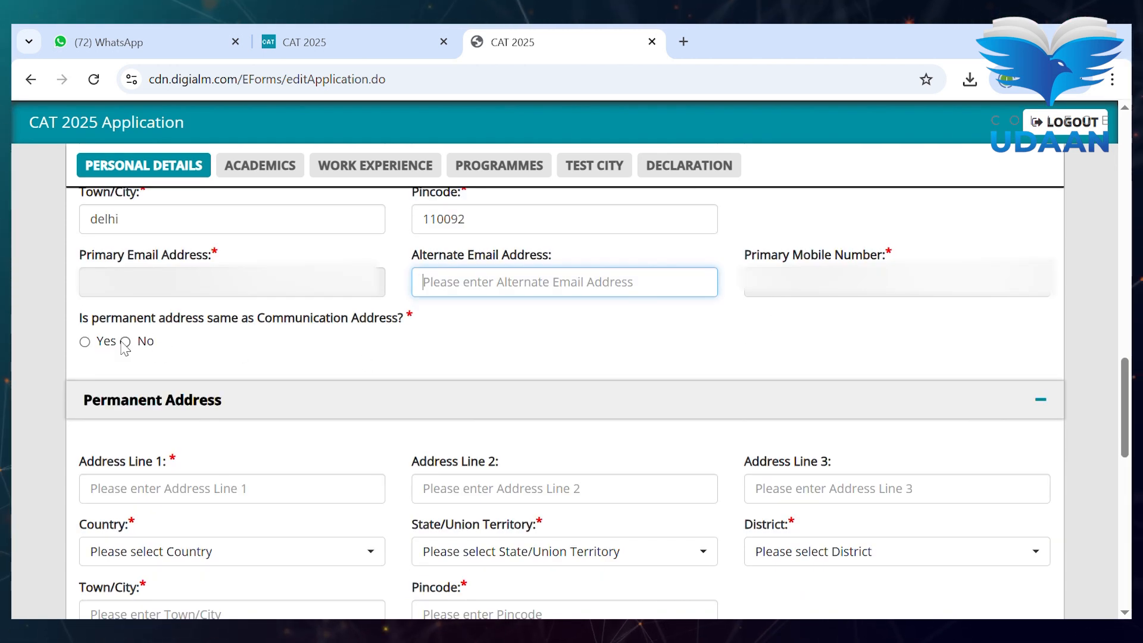
{"action": "left_click", "coordinate": [85, 342]}
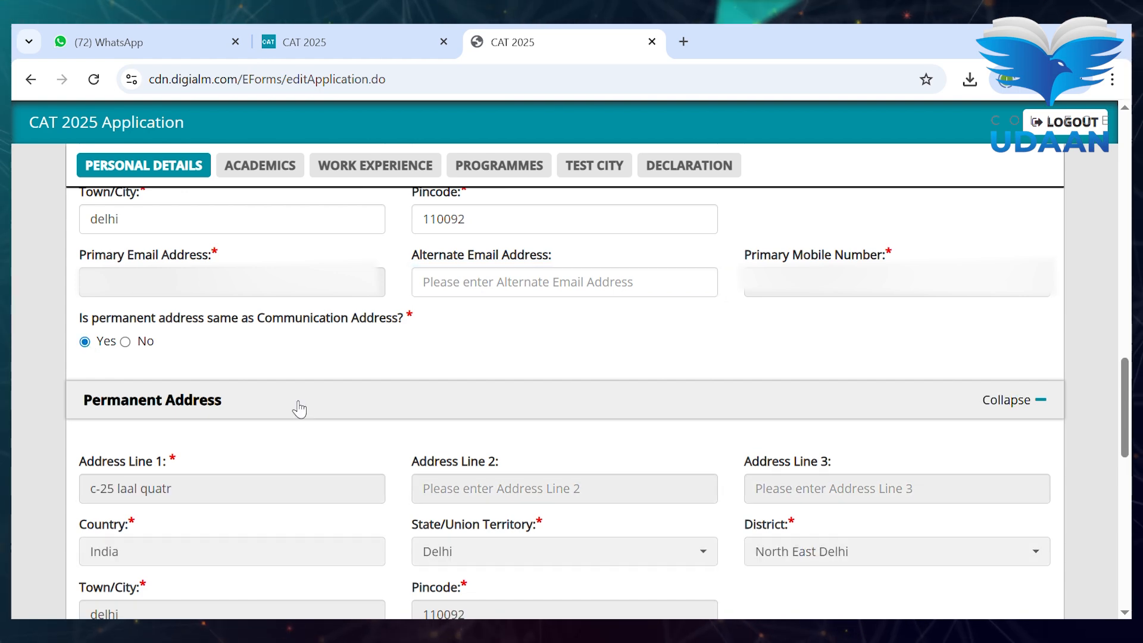
- Enter the emergency contact's mobile number and their relationship to the candidate
{"action": "scroll", "coordinate": [299, 409], "scroll_direction": "down", "scroll_amount": 6}
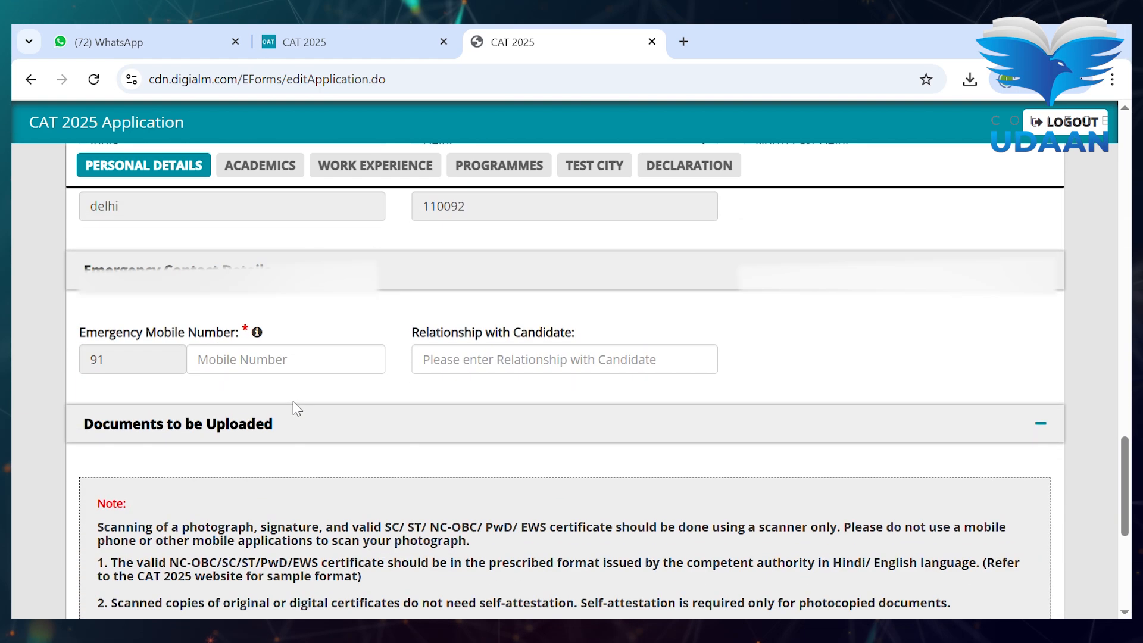
{"action": "left_click", "coordinate": [311, 370]}
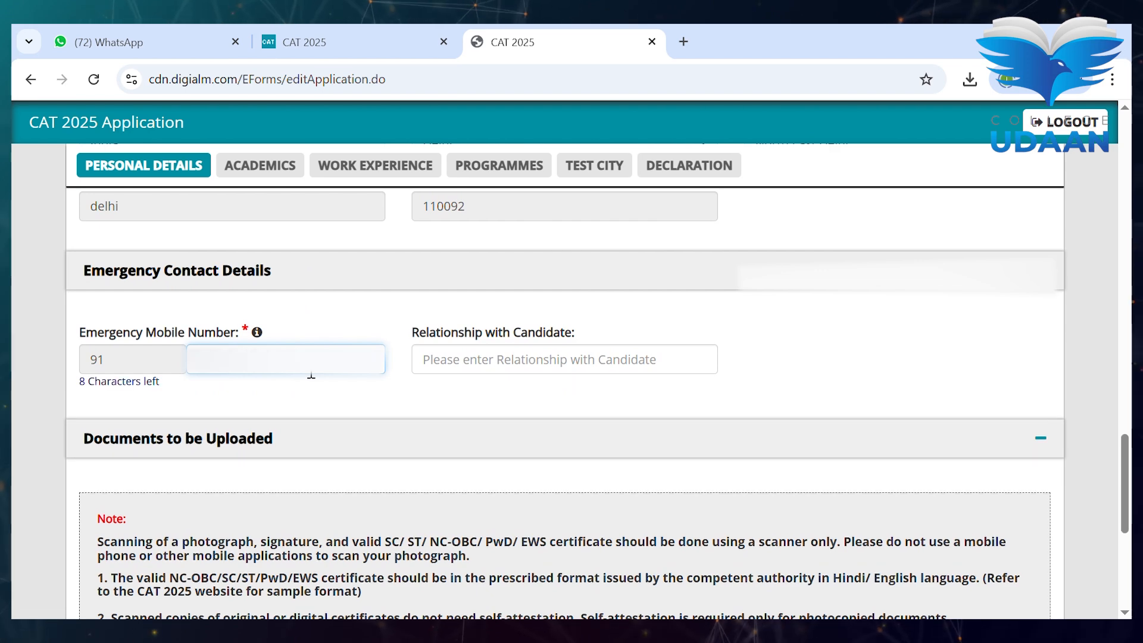
{"action": "type", "text": "*****"}
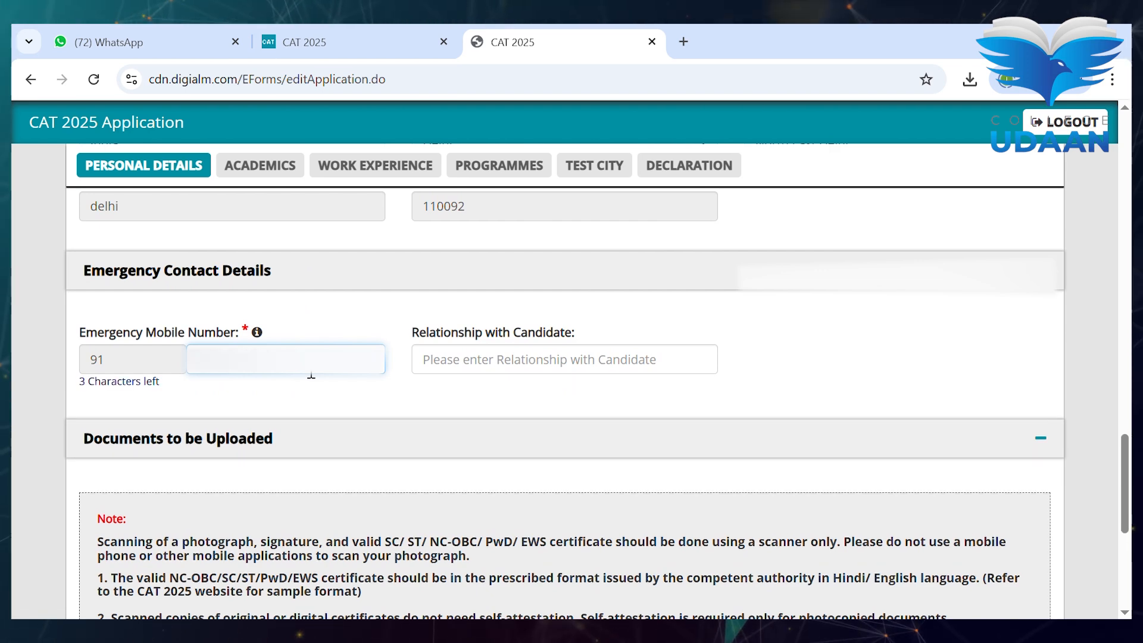
{"action": "left_click", "coordinate": [520, 369]}
{"action": "type", "text": "Sister"}
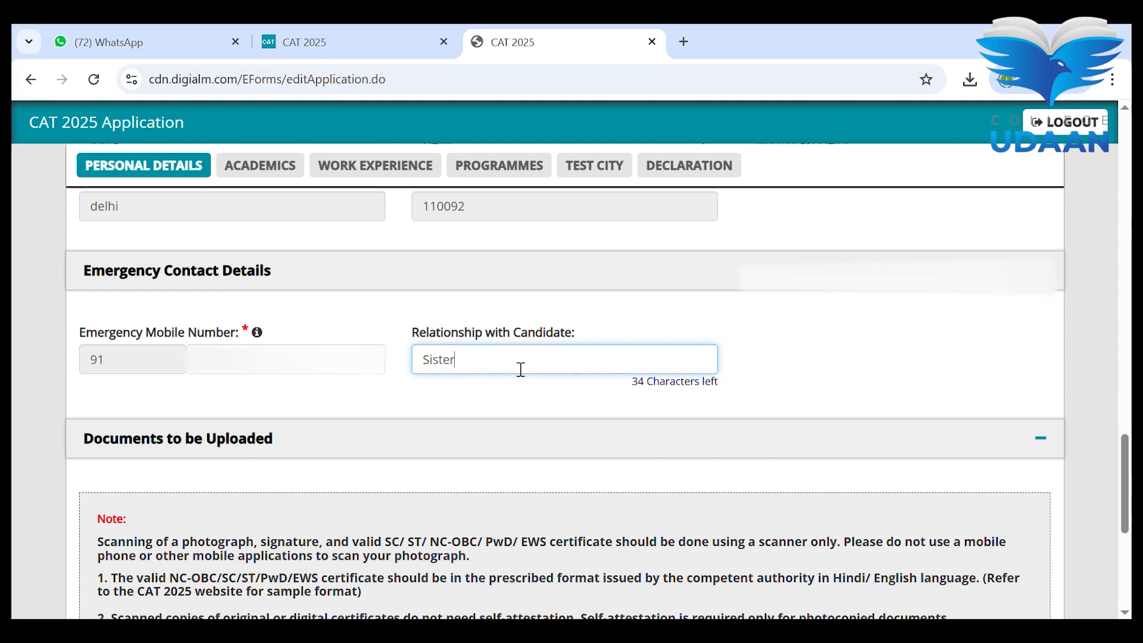
- Upload the passport-size photograph and the signature image, then check the uploaded signature
{"action": "scroll", "coordinate": [521, 369], "scroll_direction": "down", "scroll_amount": 6}
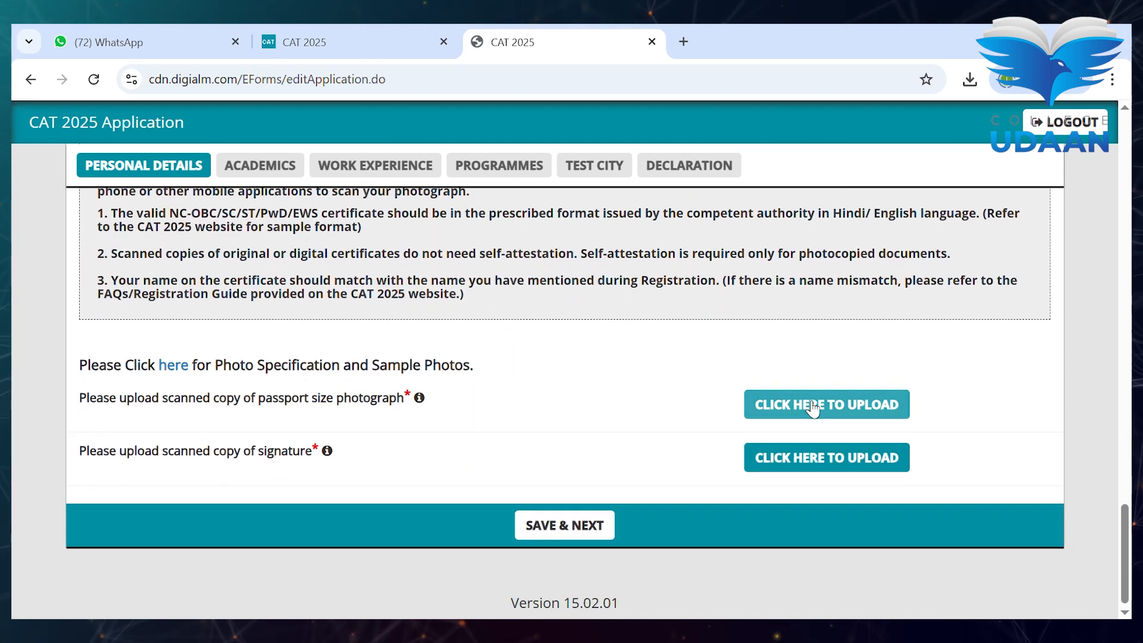
{"action": "scroll", "coordinate": [752, 358], "scroll_direction": "up", "scroll_amount": 2}
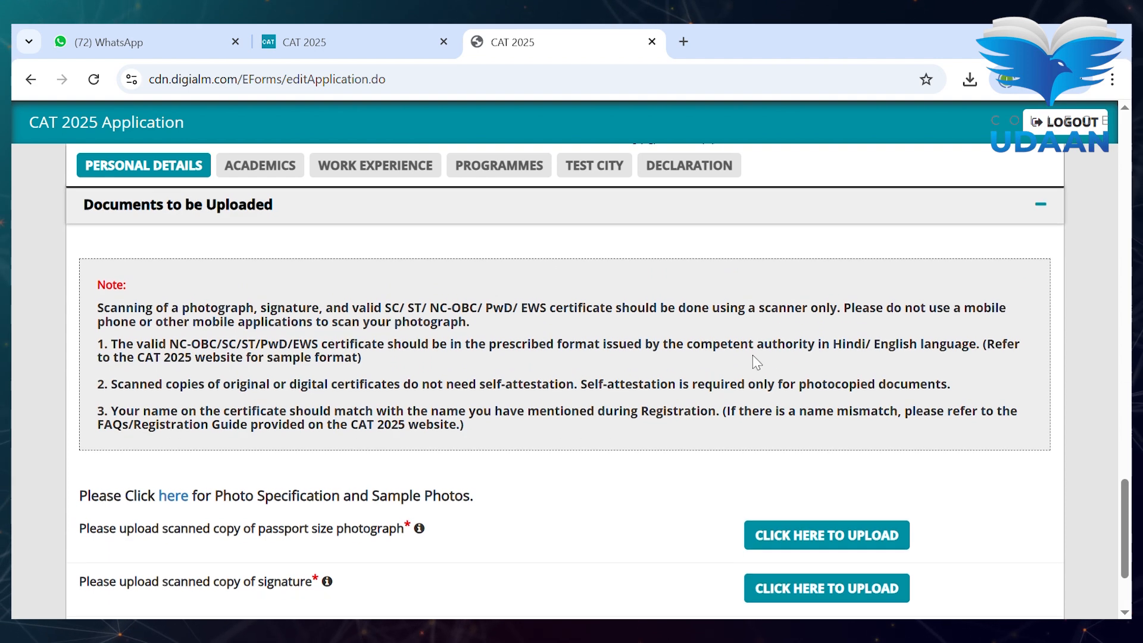
{"action": "scroll", "coordinate": [756, 360], "scroll_direction": "down", "scroll_amount": 1}
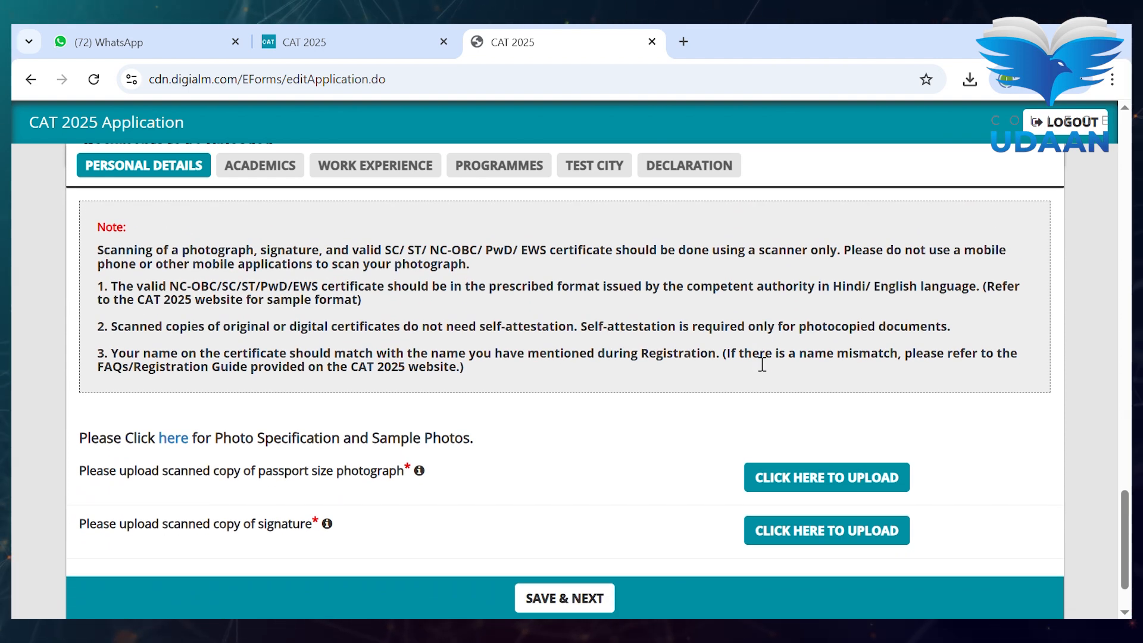
{"action": "left_click", "coordinate": [816, 466]}
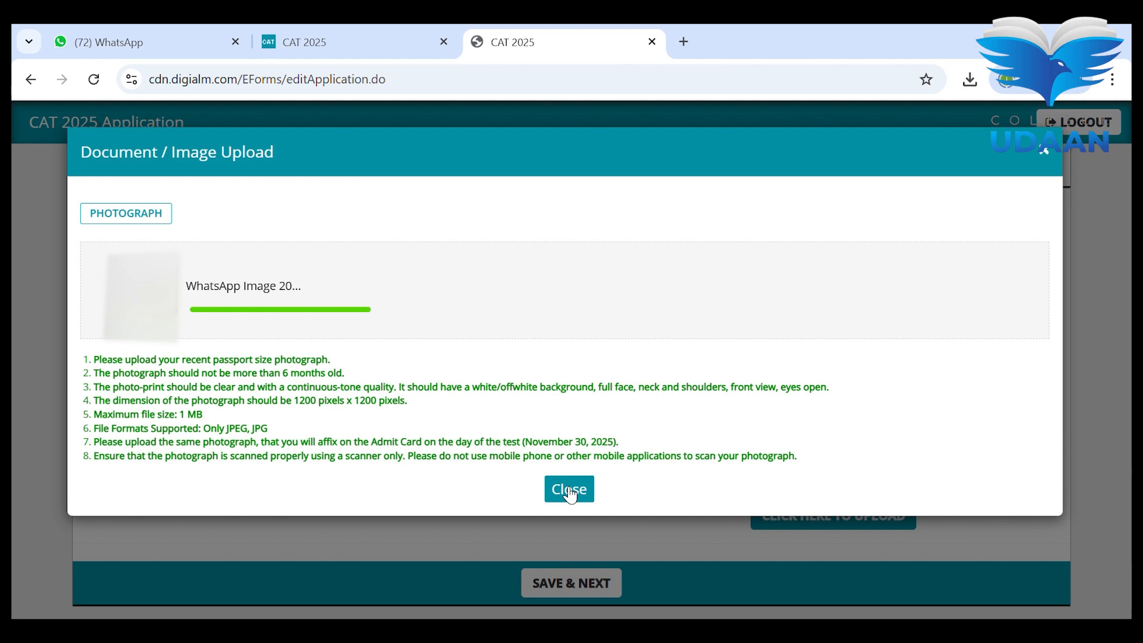
{"action": "left_click", "coordinate": [569, 489]}
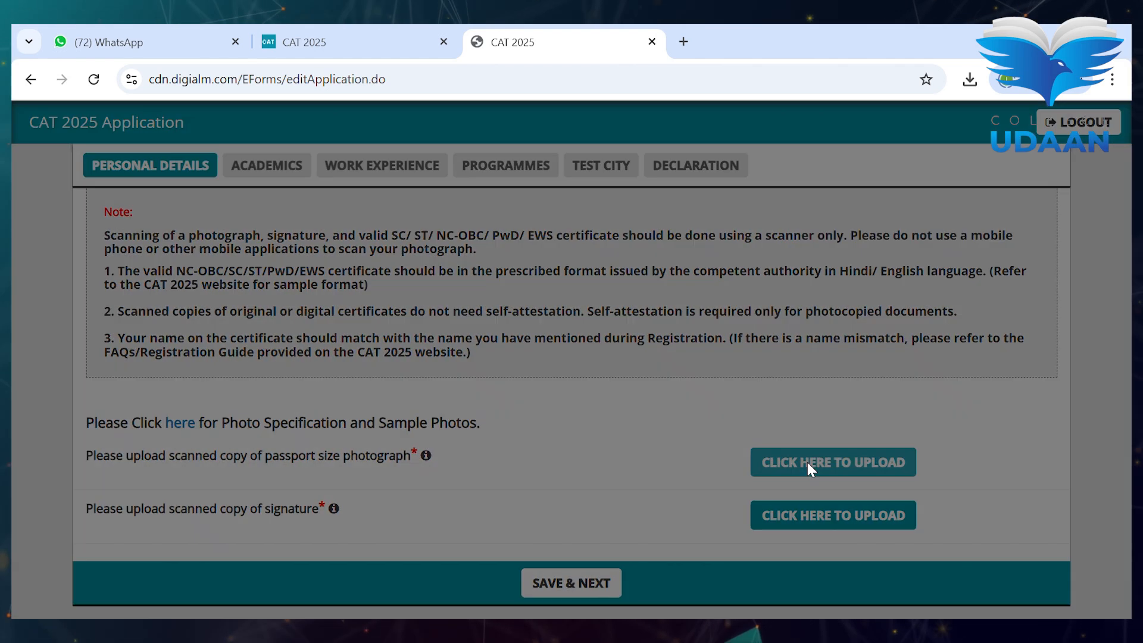
{"action": "left_click", "coordinate": [807, 462]}
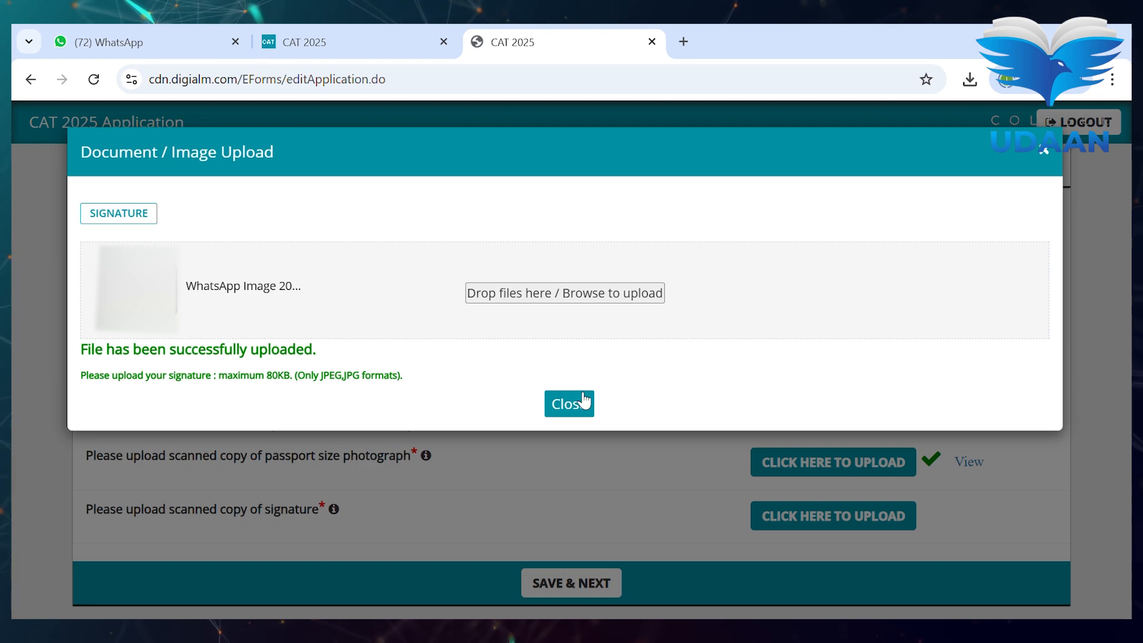
{"action": "left_click", "coordinate": [569, 500]}
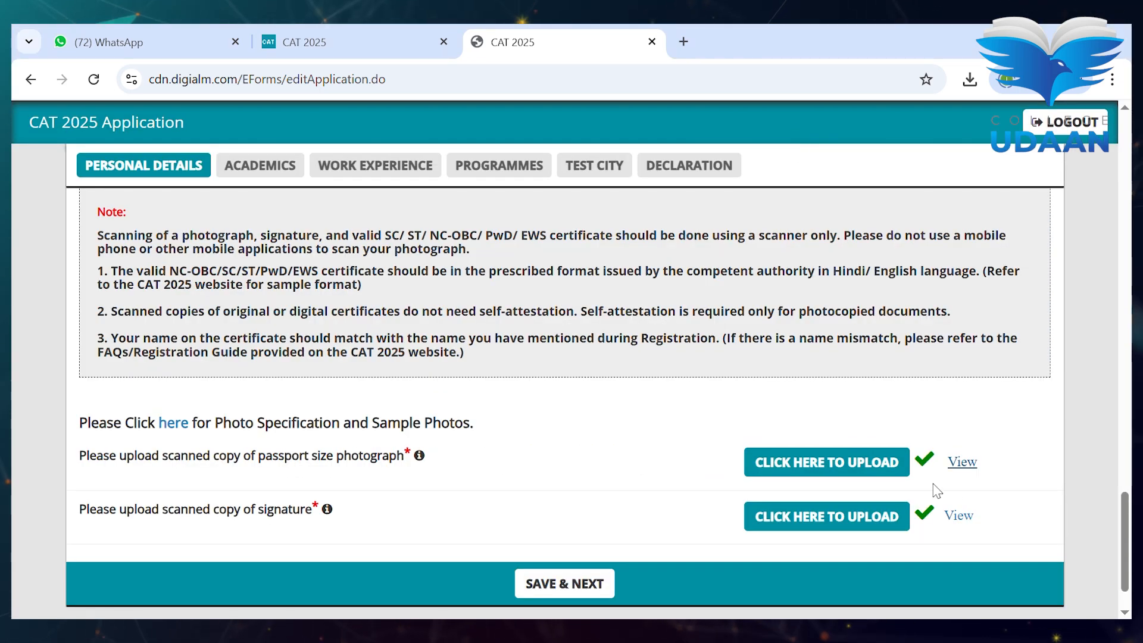
{"action": "left_click", "coordinate": [959, 516]}
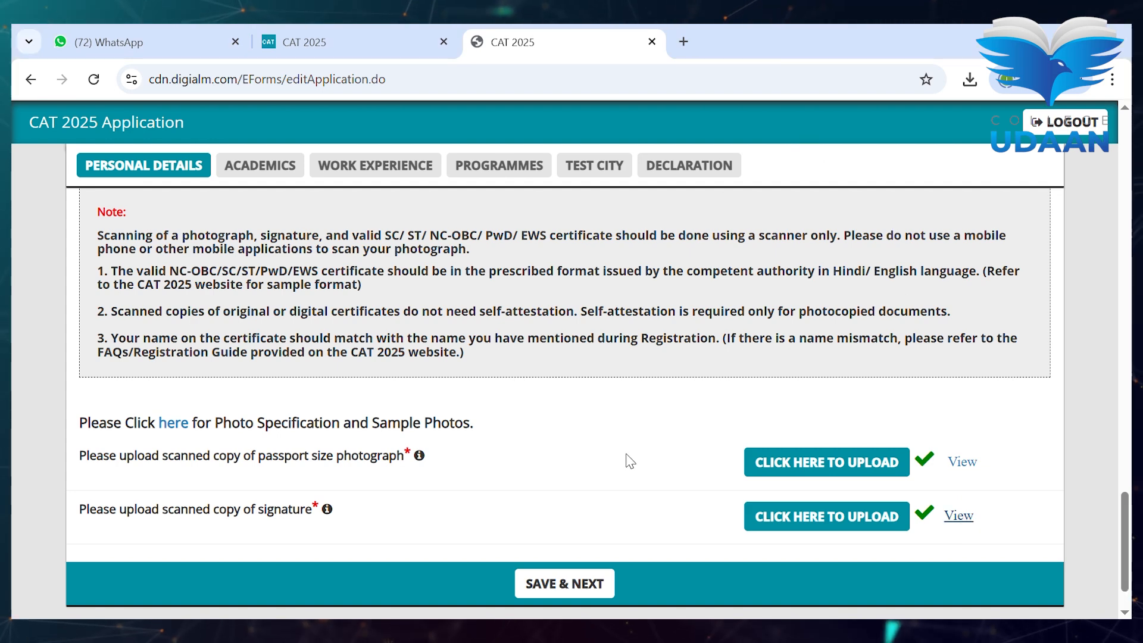
- Save the personal details and continue to the Academics tab
{"action": "left_click", "coordinate": [588, 578]}
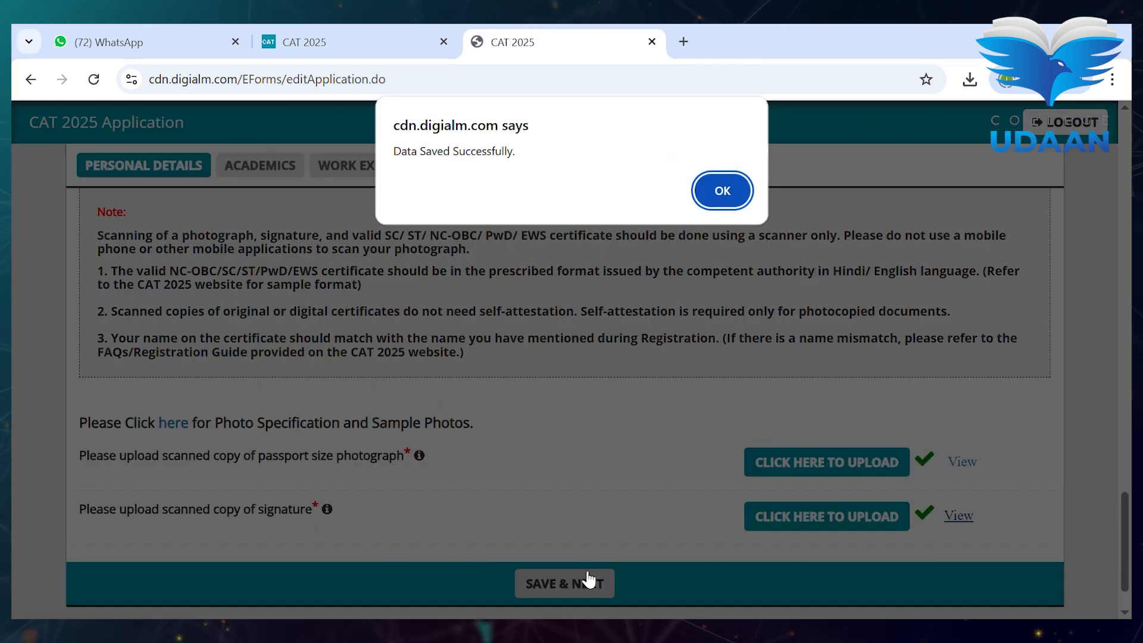
{"action": "left_click", "coordinate": [721, 192]}
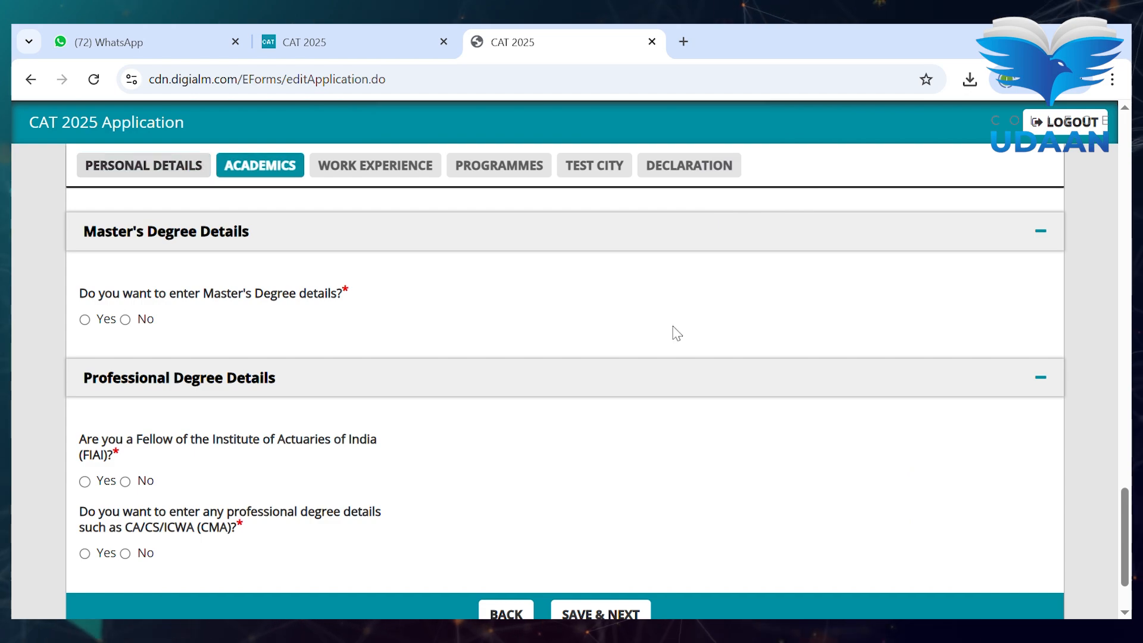
{"action": "scroll", "coordinate": [437, 333], "scroll_direction": "up", "scroll_amount": 10}
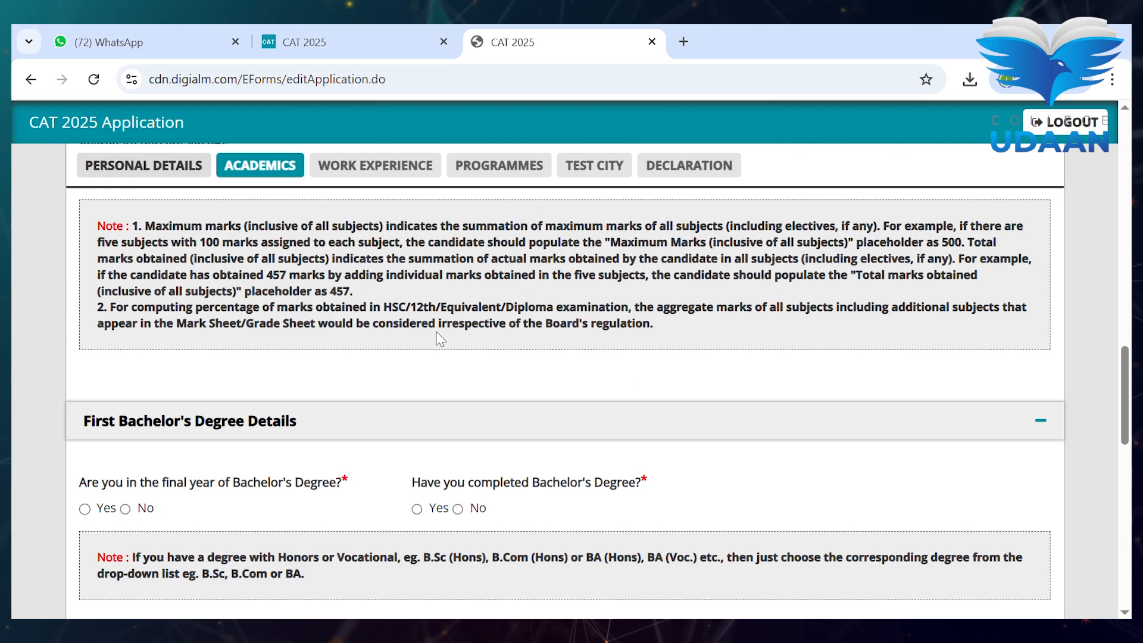
{"action": "scroll", "coordinate": [437, 337], "scroll_direction": "up", "scroll_amount": 15}
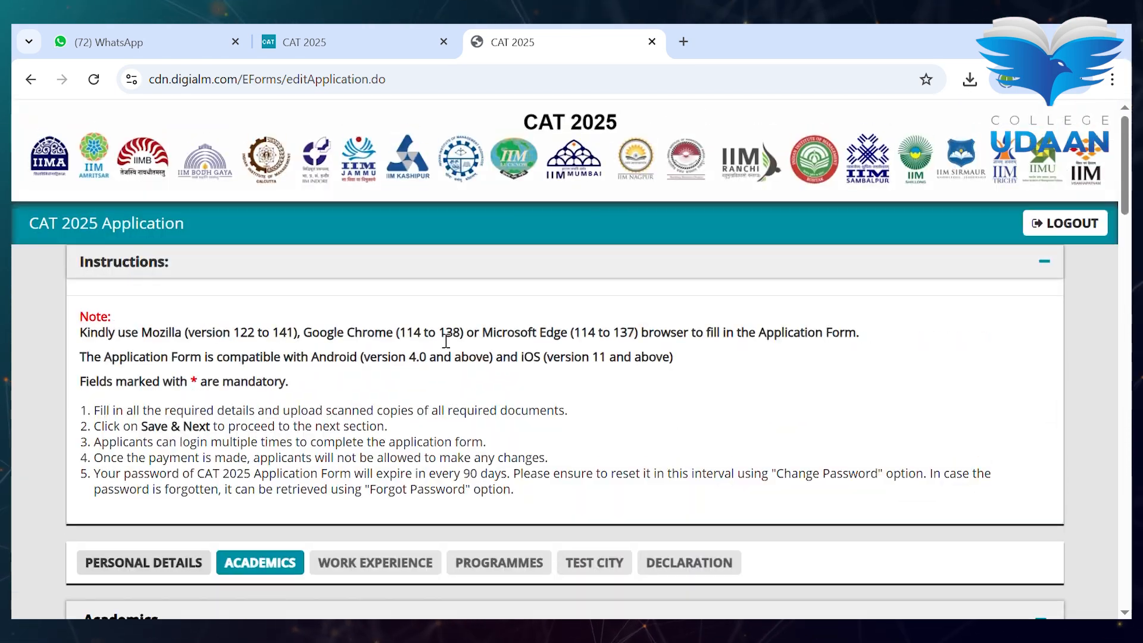
{"action": "scroll", "coordinate": [446, 341], "scroll_direction": "down", "scroll_amount": 3}
{"action": "scroll", "coordinate": [446, 341], "scroll_direction": "down", "scroll_amount": 7}
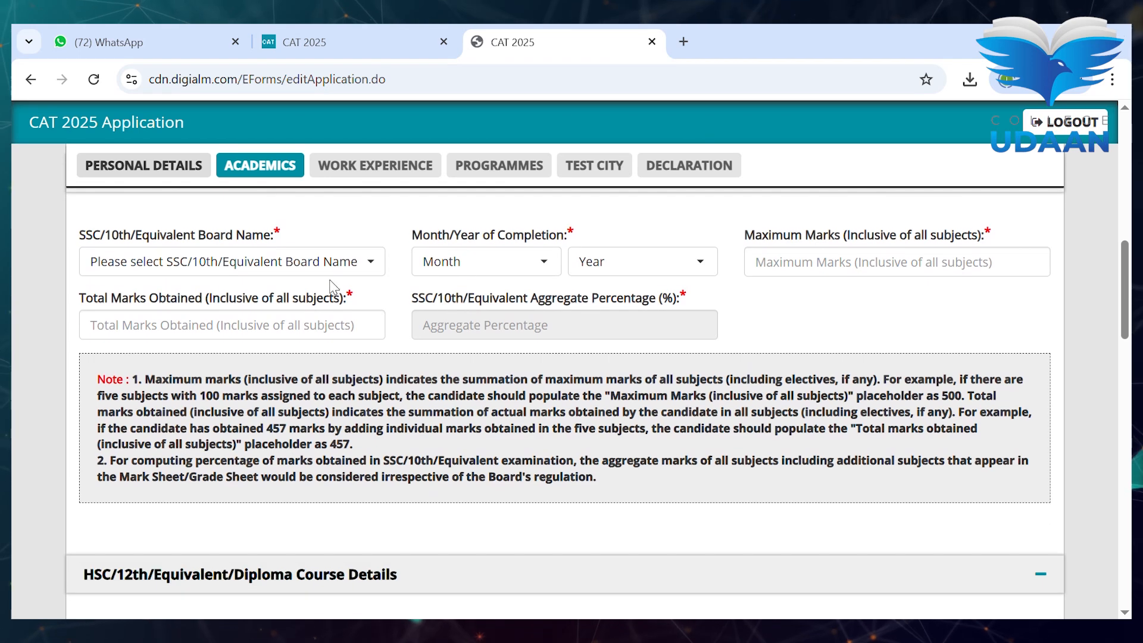
- Set the 10th board to Central Board of Secondary Education, completed May 2019
{"action": "left_click", "coordinate": [338, 267]}
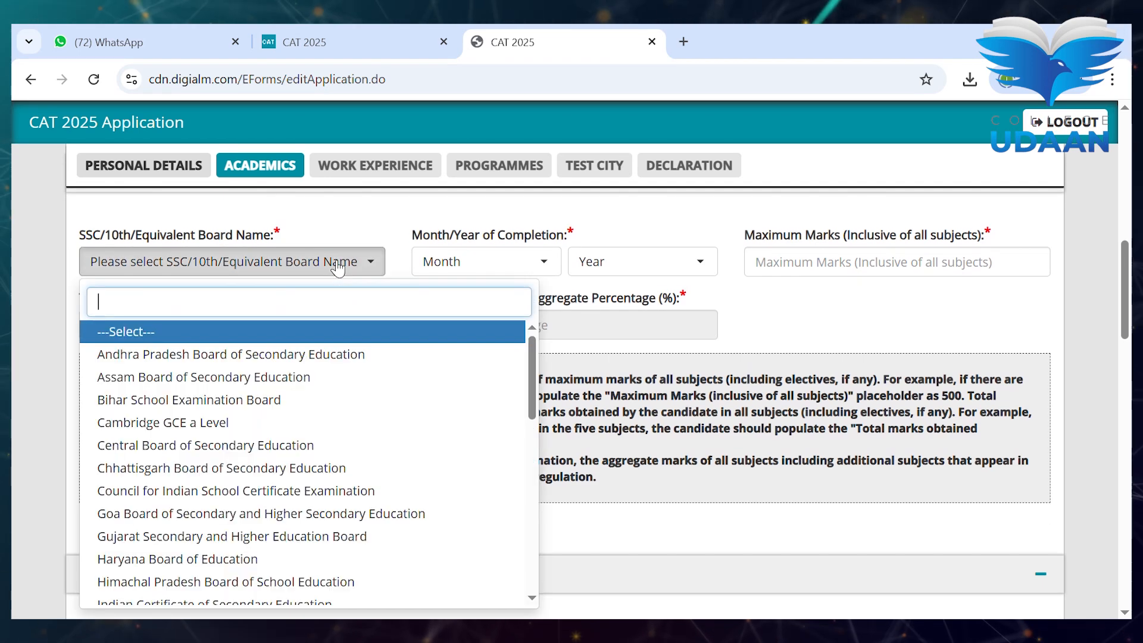
{"action": "left_click", "coordinate": [281, 450]}
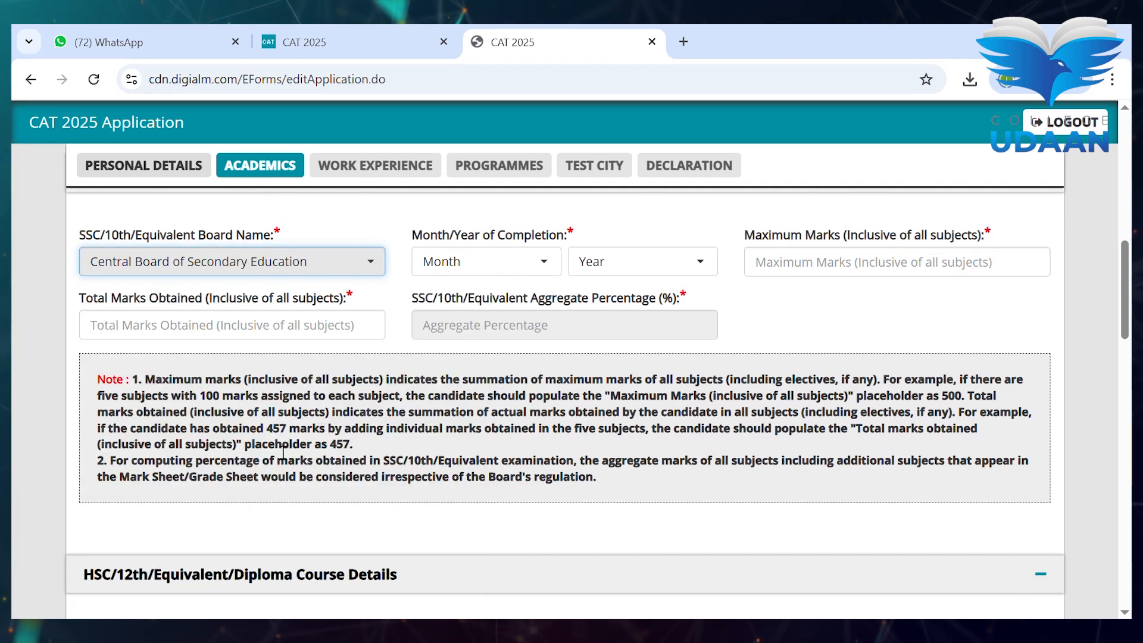
{"action": "left_click", "coordinate": [498, 278]}
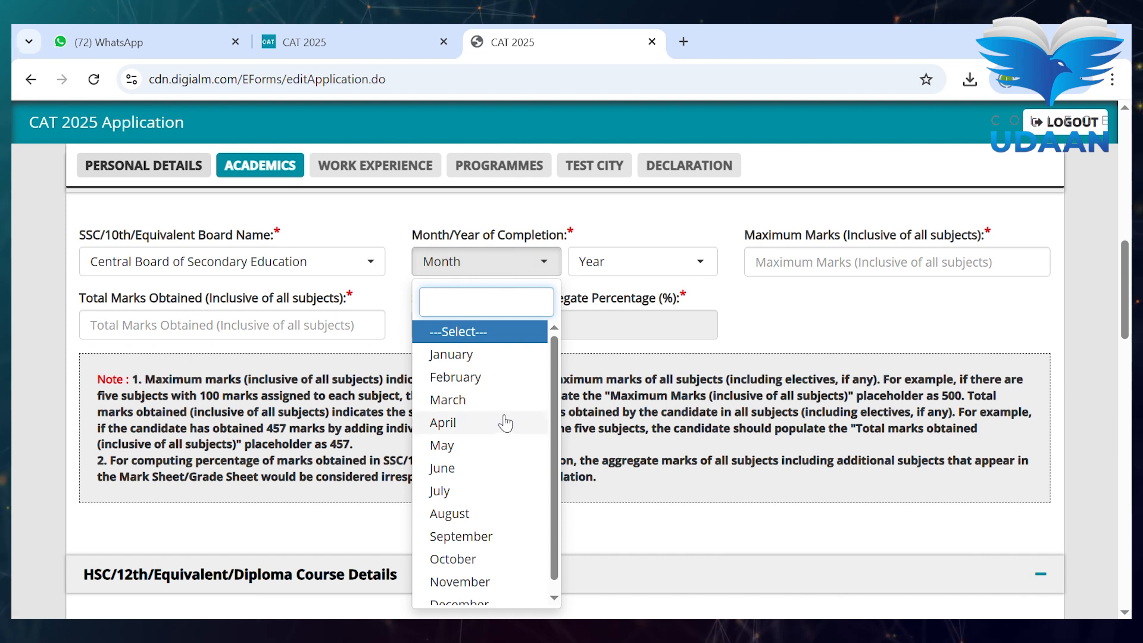
{"action": "left_click", "coordinate": [490, 442]}
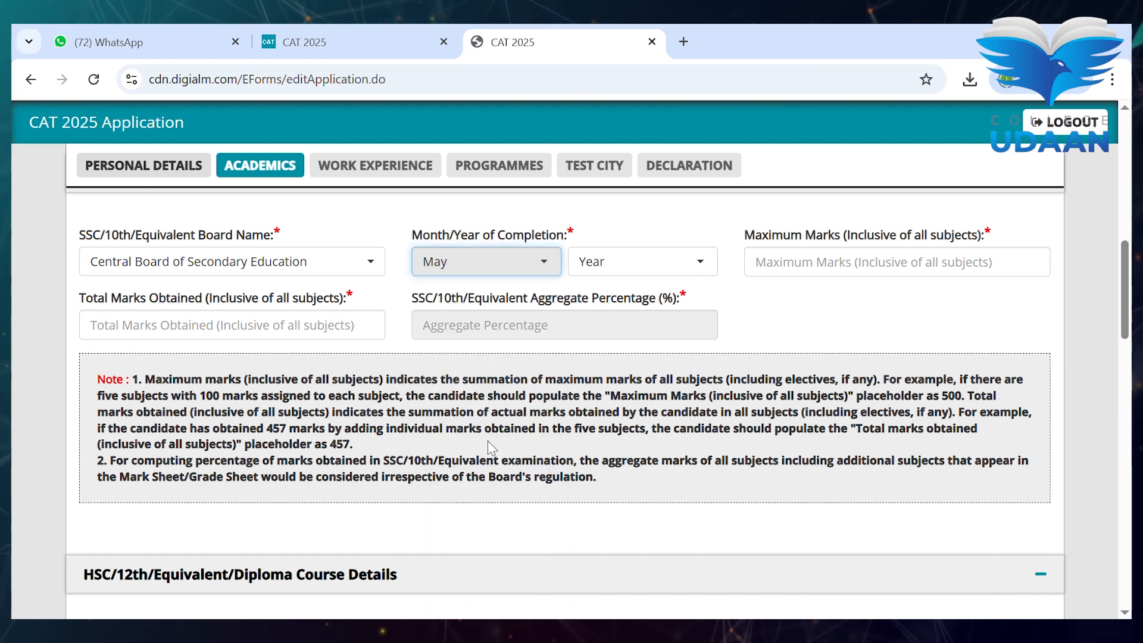
{"action": "left_click", "coordinate": [634, 267]}
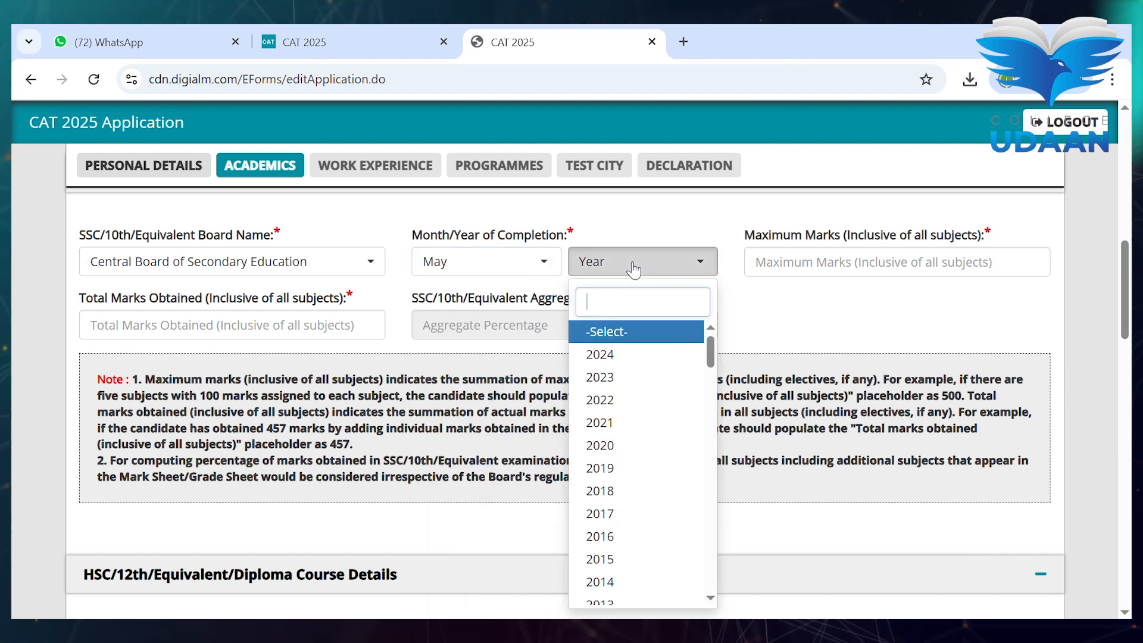
{"action": "left_click", "coordinate": [643, 468]}
- Enter 10th maximum marks 800 and marks obtained 500, giving 62.50%
{"action": "left_click", "coordinate": [818, 264]}
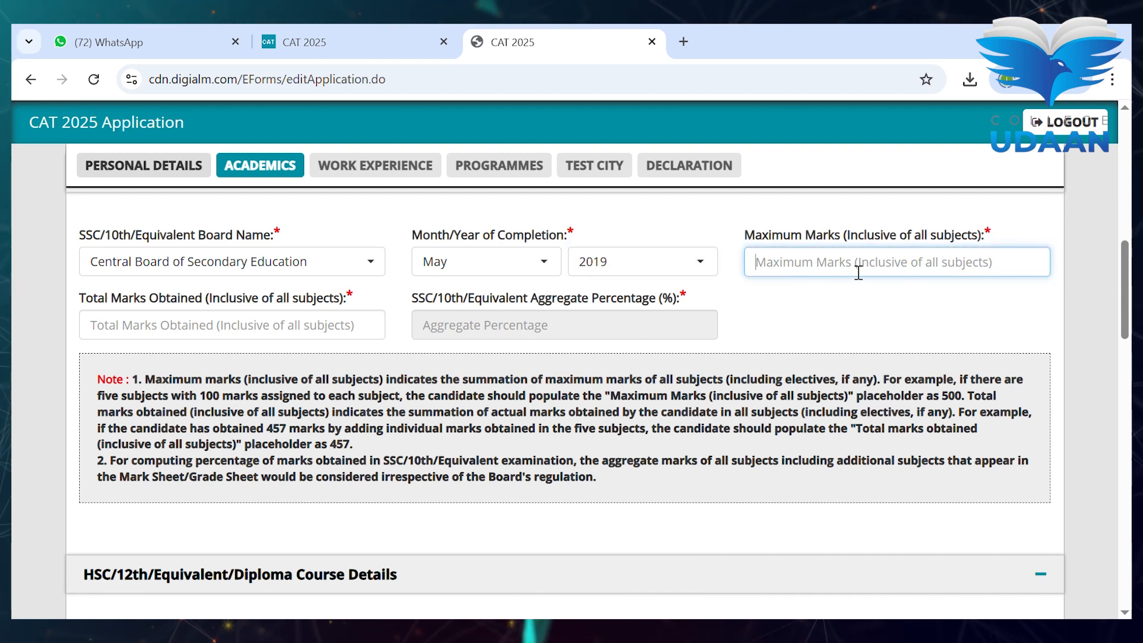
{"action": "type", "text": "800"}
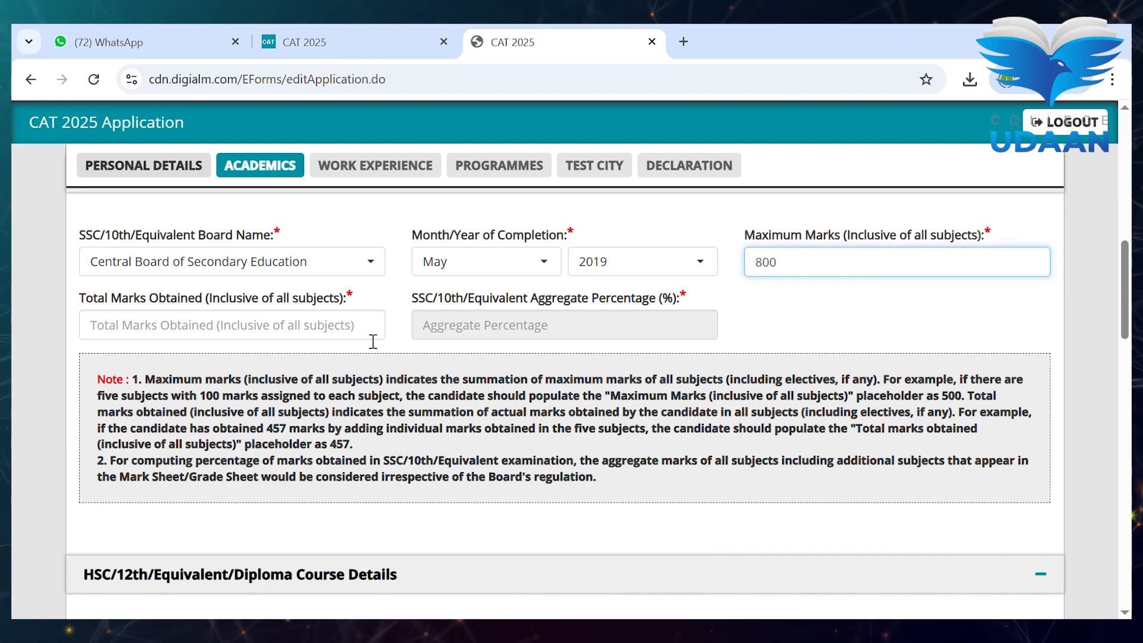
{"action": "left_click", "coordinate": [318, 333]}
{"action": "type", "text": "500"}
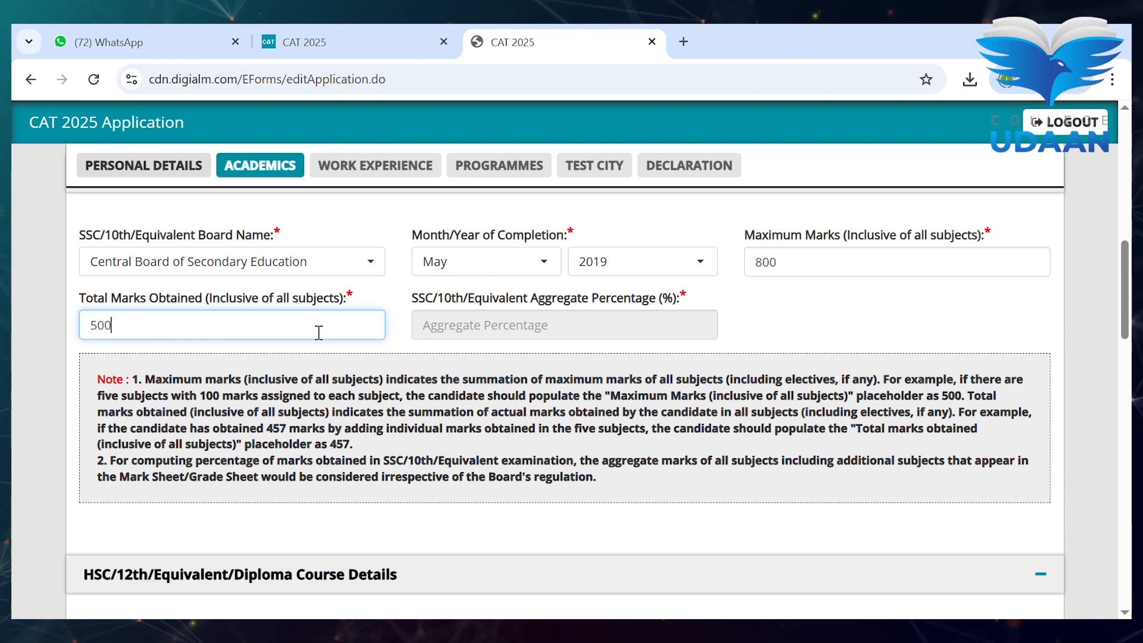
{"action": "left_click", "coordinate": [778, 333]}
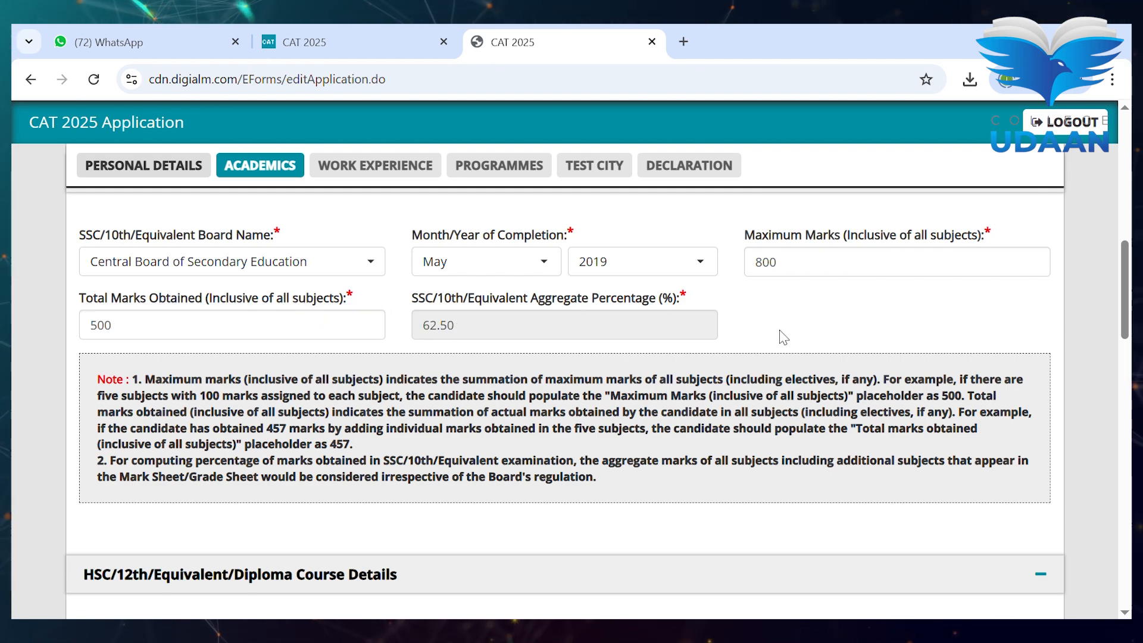
{"action": "scroll", "coordinate": [785, 338], "scroll_direction": "down", "scroll_amount": 4}
- Set the 12th as 12th/Equivalent from CBSE, completed June 2020
{"action": "scroll", "coordinate": [375, 362], "scroll_direction": "down", "scroll_amount": 2}
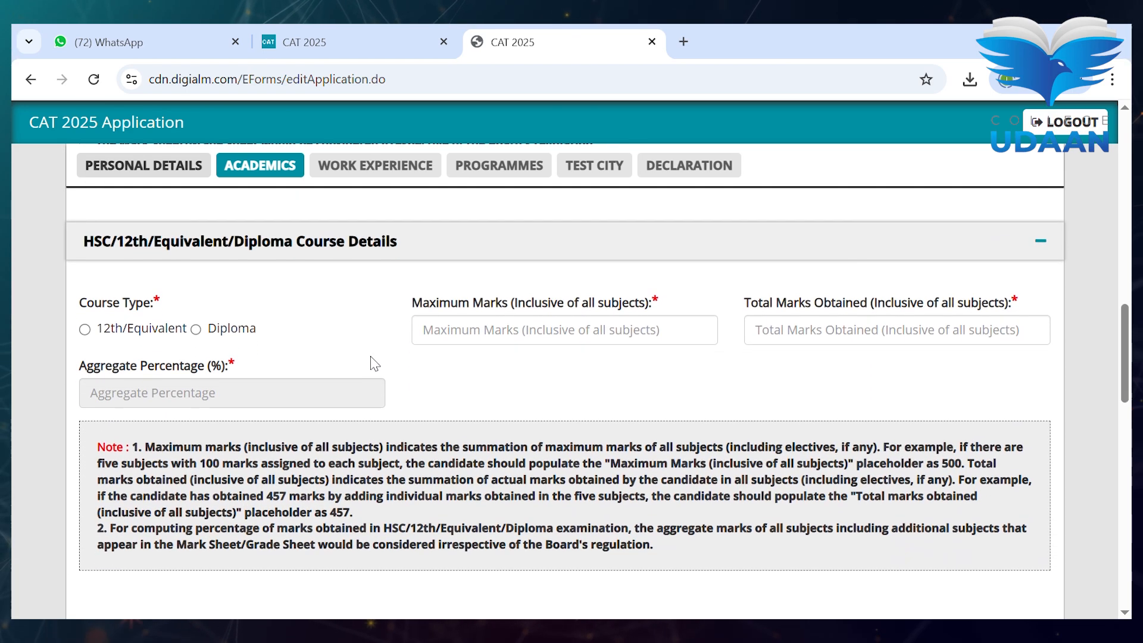
{"action": "left_click", "coordinate": [167, 332]}
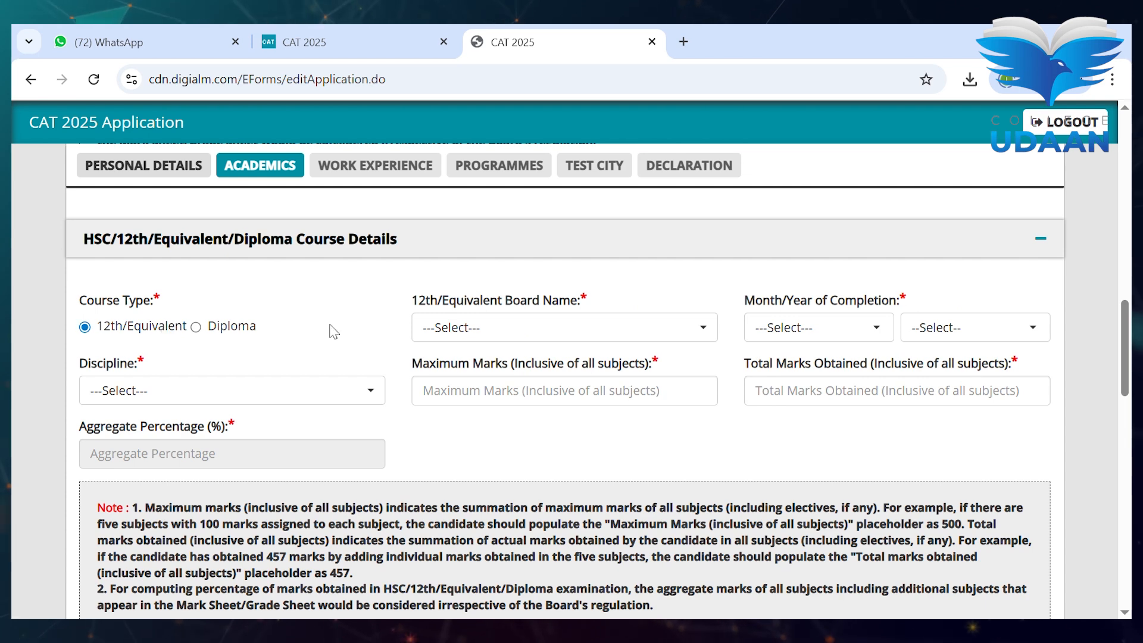
{"action": "left_click", "coordinate": [477, 329]}
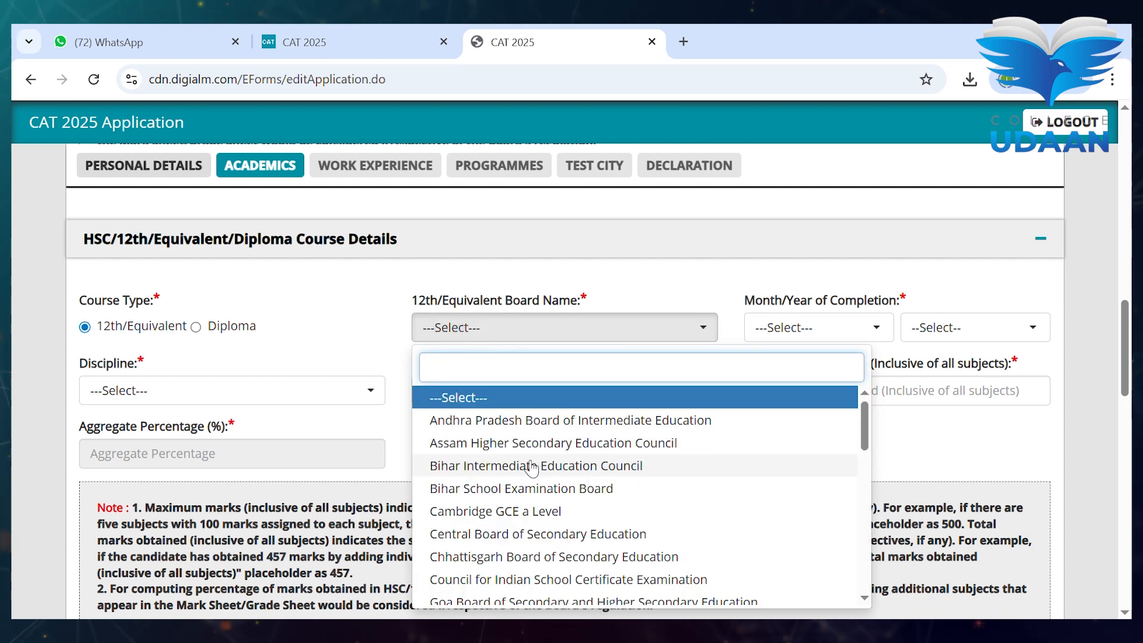
{"action": "left_click", "coordinate": [536, 534]}
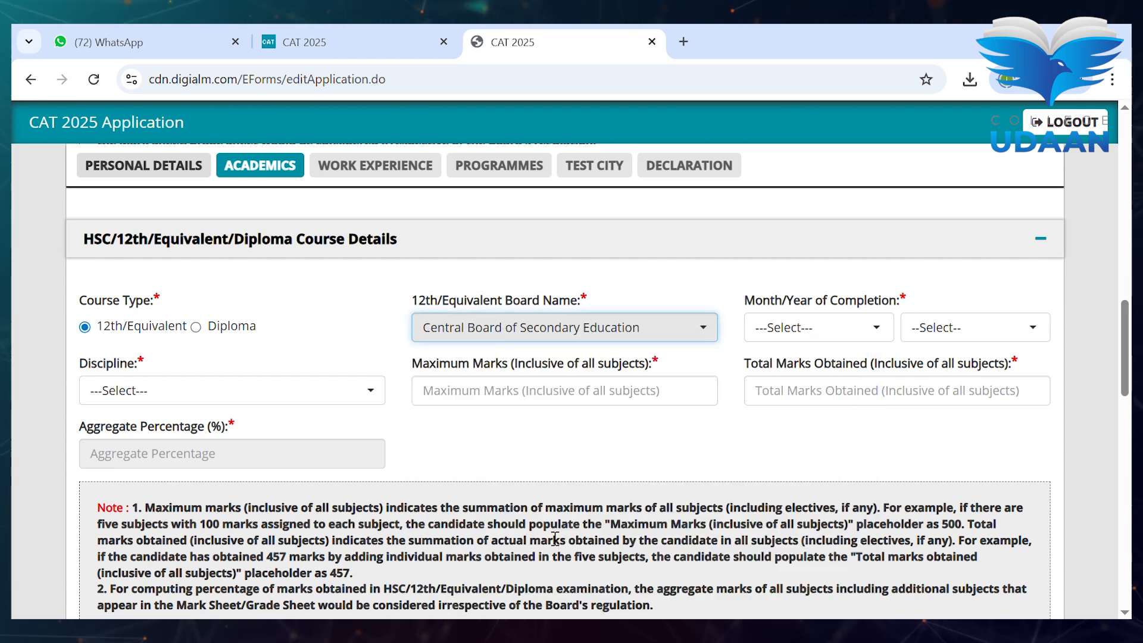
{"action": "left_click", "coordinate": [800, 329]}
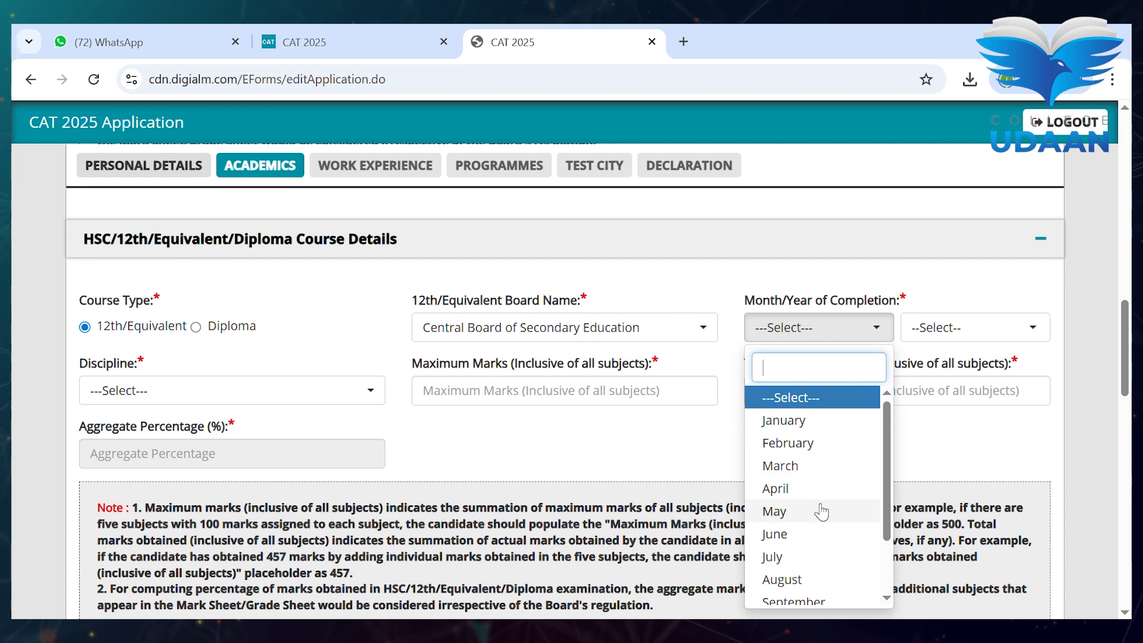
{"action": "left_click", "coordinate": [819, 534]}
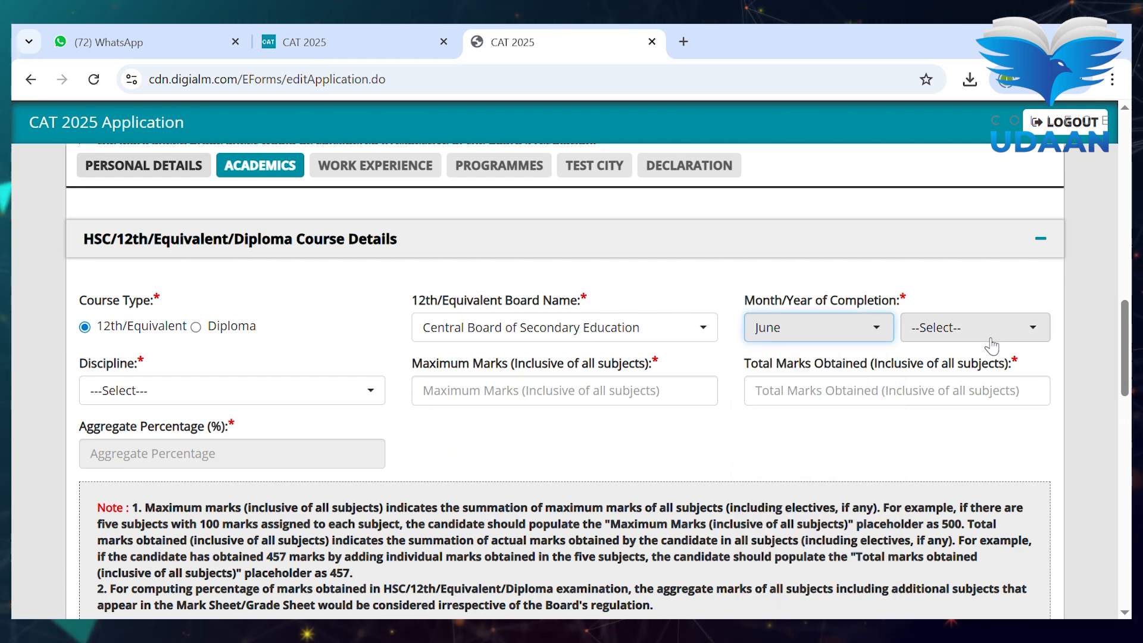
{"action": "left_click", "coordinate": [964, 326]}
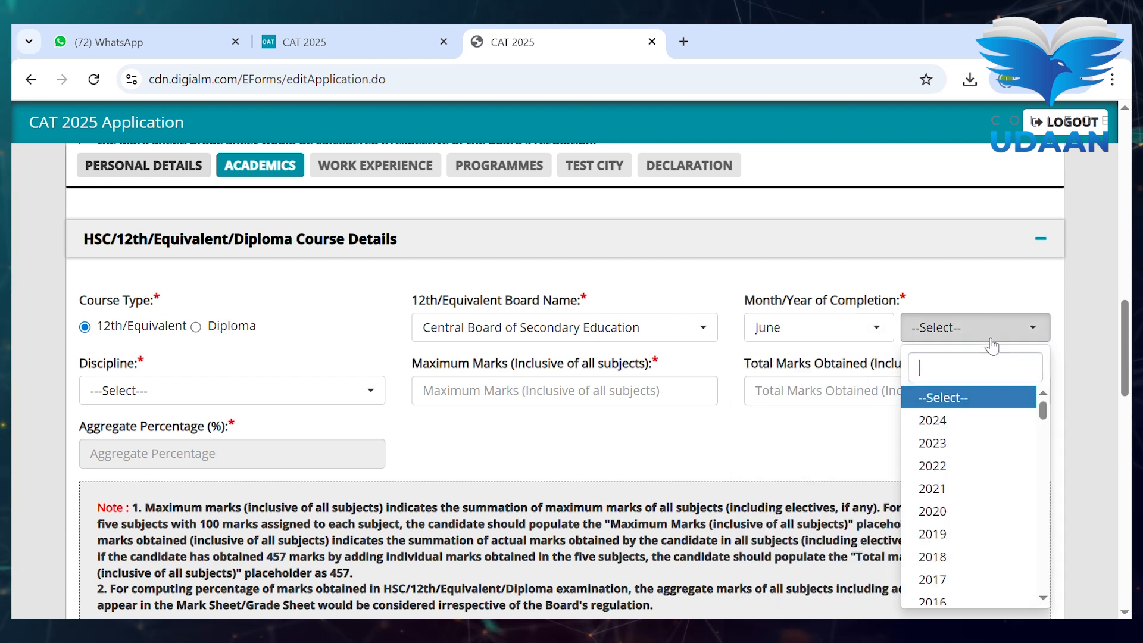
{"action": "left_click", "coordinate": [984, 512]}
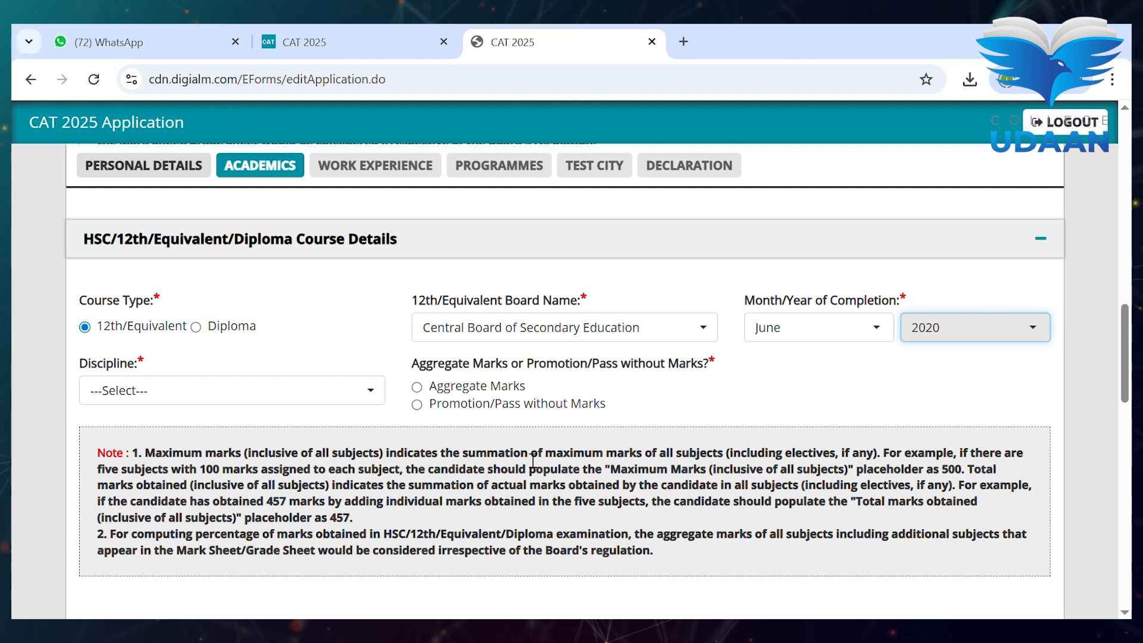
- Choose Commerce with aggregate marks: 700 maximum and 500 obtained, giving 71.43%
{"action": "scroll", "coordinate": [360, 378], "scroll_direction": "down", "scroll_amount": 1}
{"action": "left_click", "coordinate": [321, 351]}
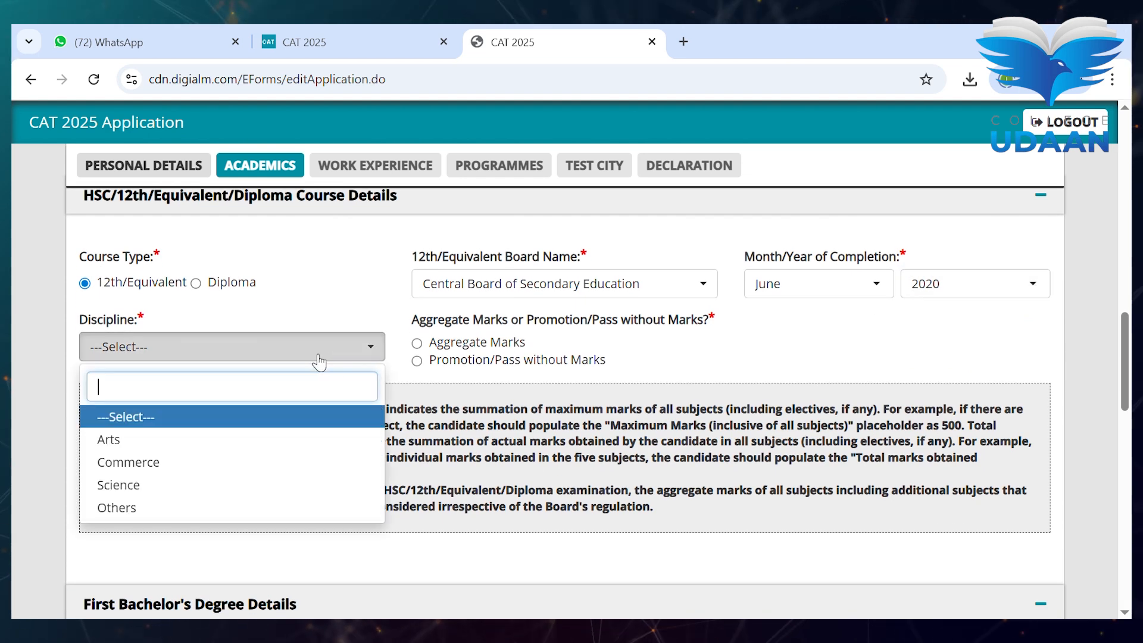
{"action": "left_click", "coordinate": [261, 464]}
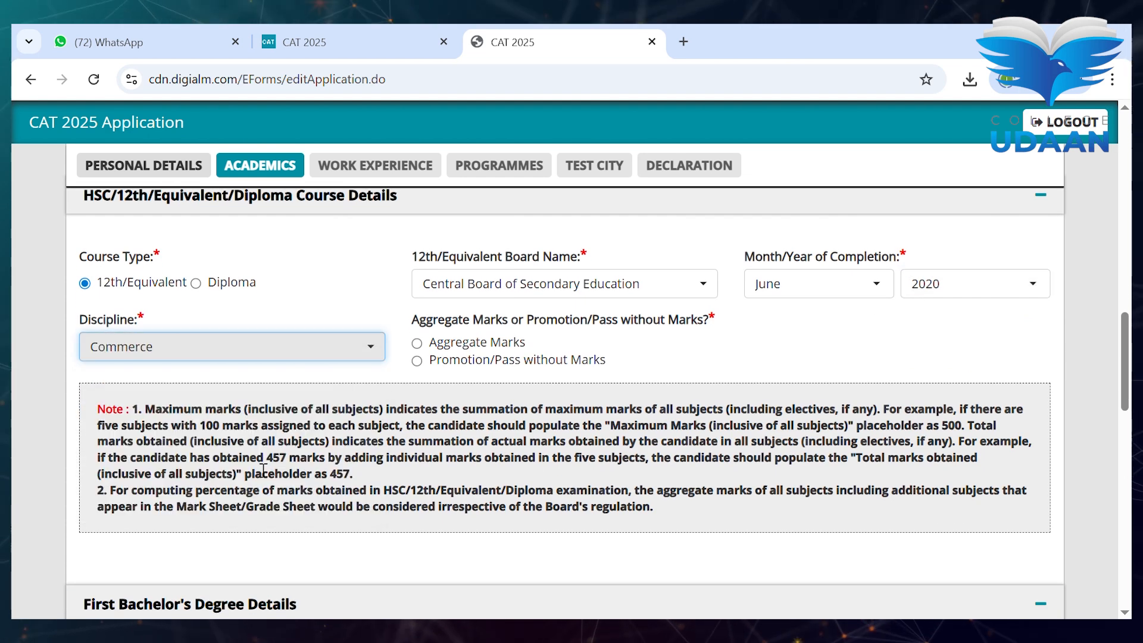
{"action": "left_click", "coordinate": [492, 345]}
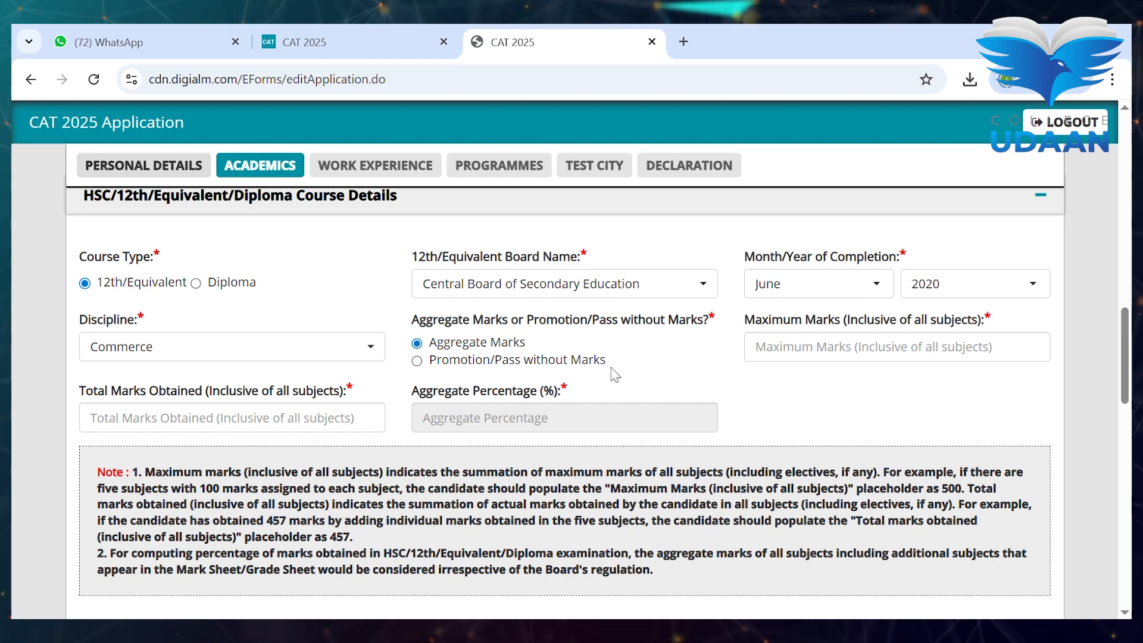
{"action": "left_click", "coordinate": [842, 347]}
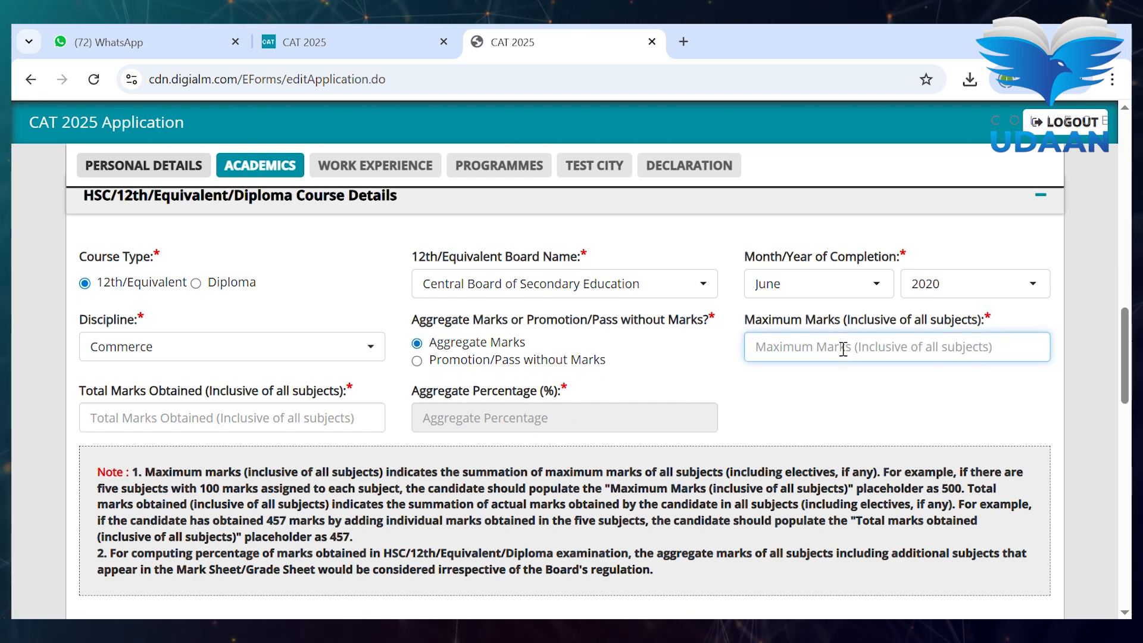
{"action": "type", "text": "700"}
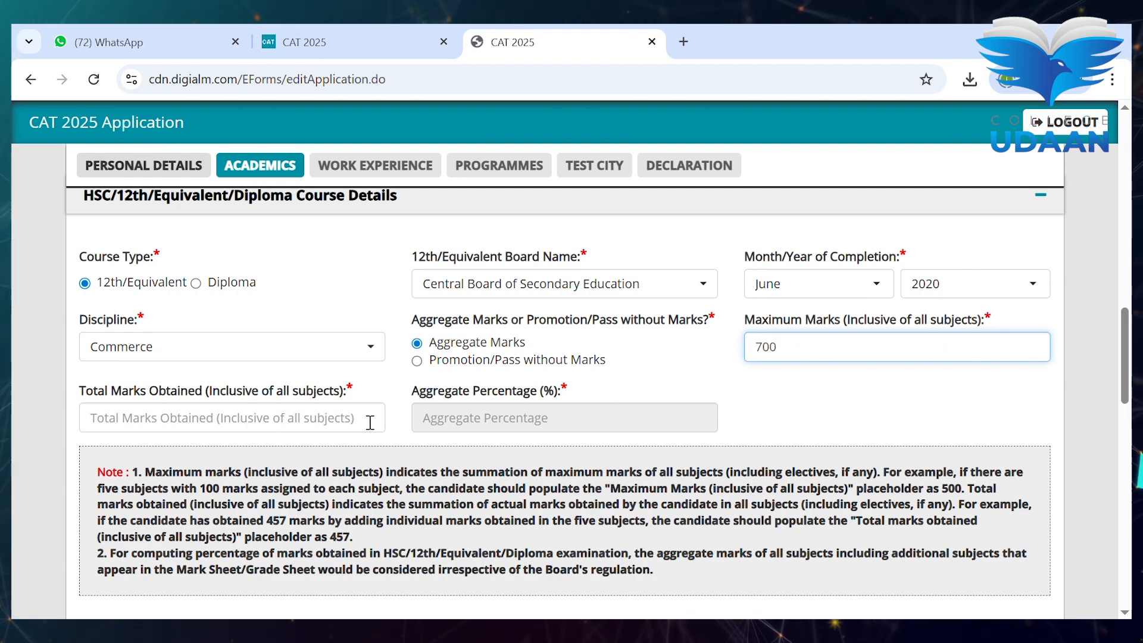
{"action": "left_click", "coordinate": [370, 423]}
{"action": "type", "text": "500"}
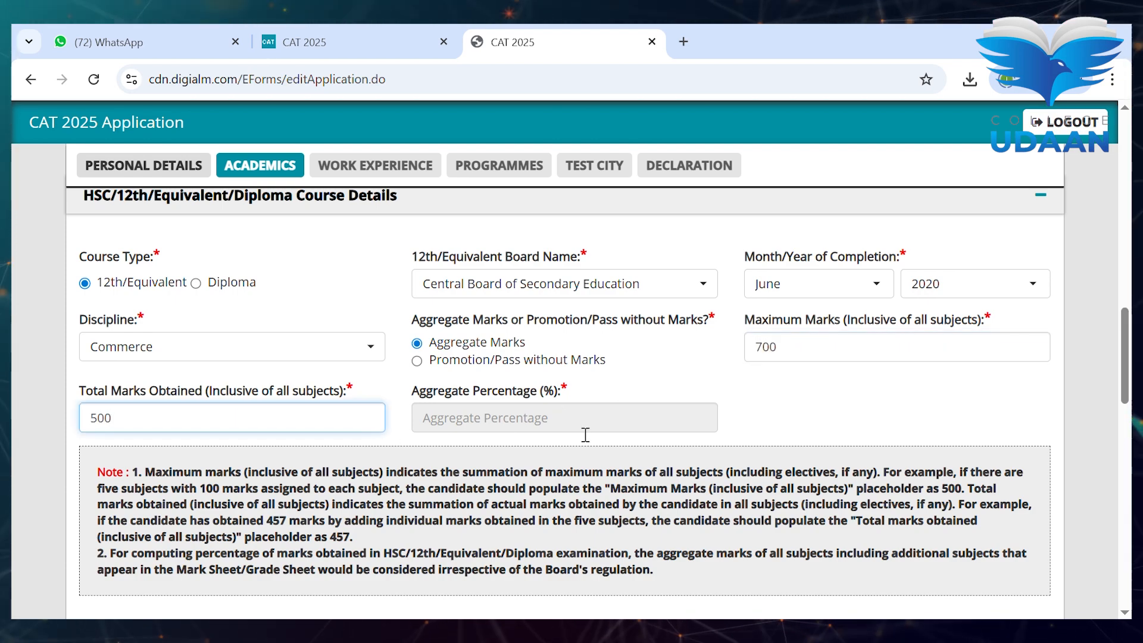
{"action": "left_click", "coordinate": [798, 446]}
{"action": "scroll", "coordinate": [800, 447], "scroll_direction": "down", "scroll_amount": 6}
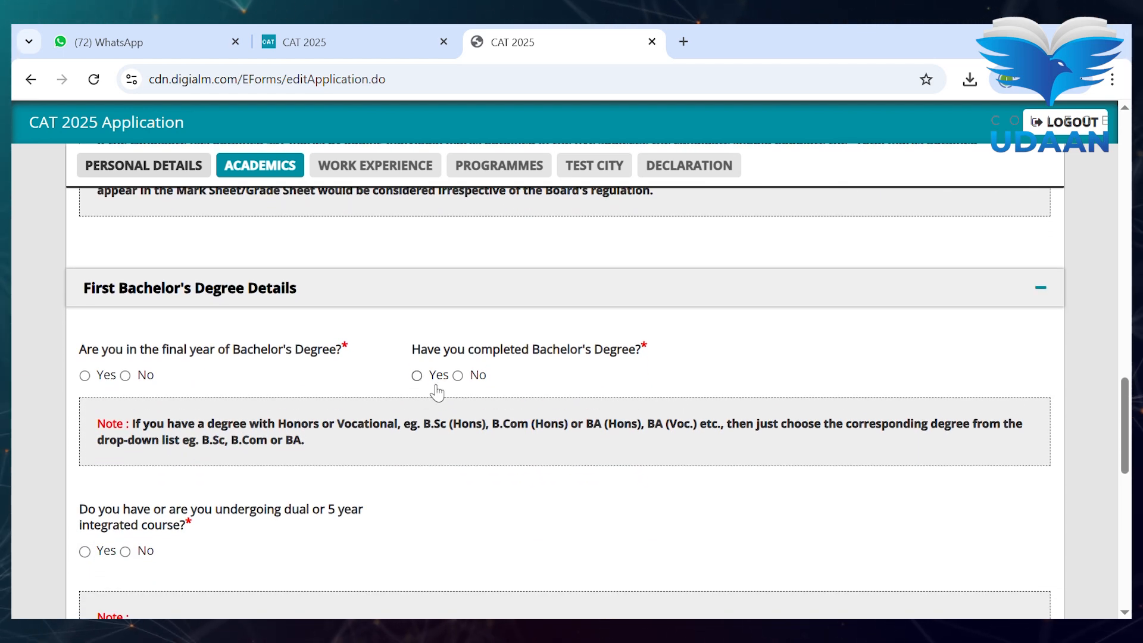
- Mark the Bachelor's as completed: 3 Years, Private University, located in Delhi
{"action": "left_click", "coordinate": [418, 375]}
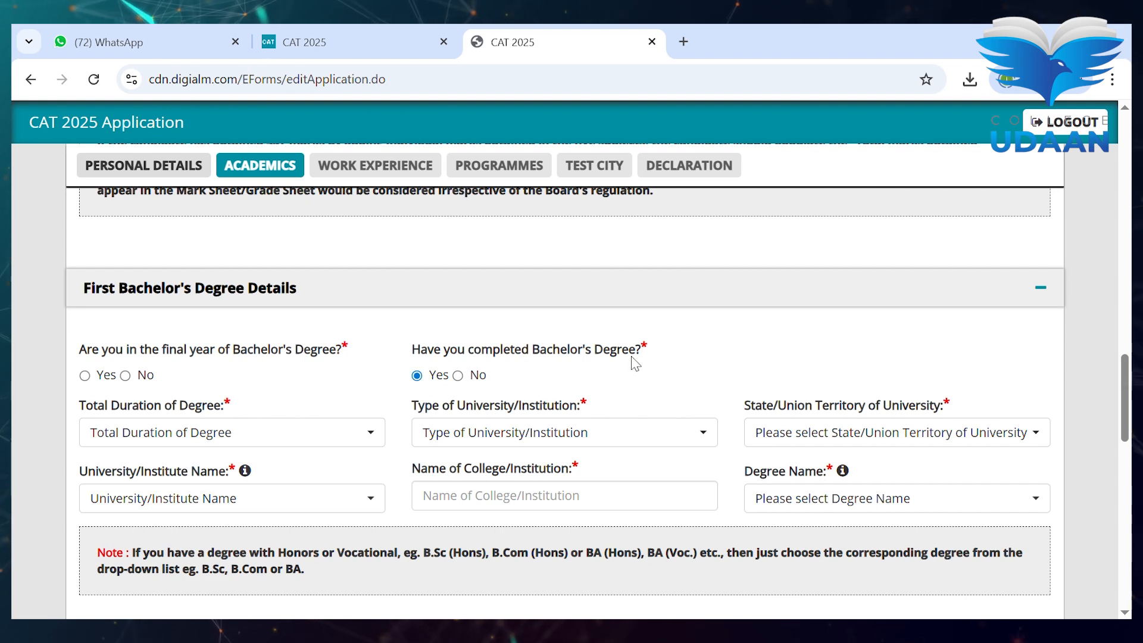
{"action": "scroll", "coordinate": [634, 363], "scroll_direction": "down", "scroll_amount": 1}
{"action": "left_click", "coordinate": [327, 376]}
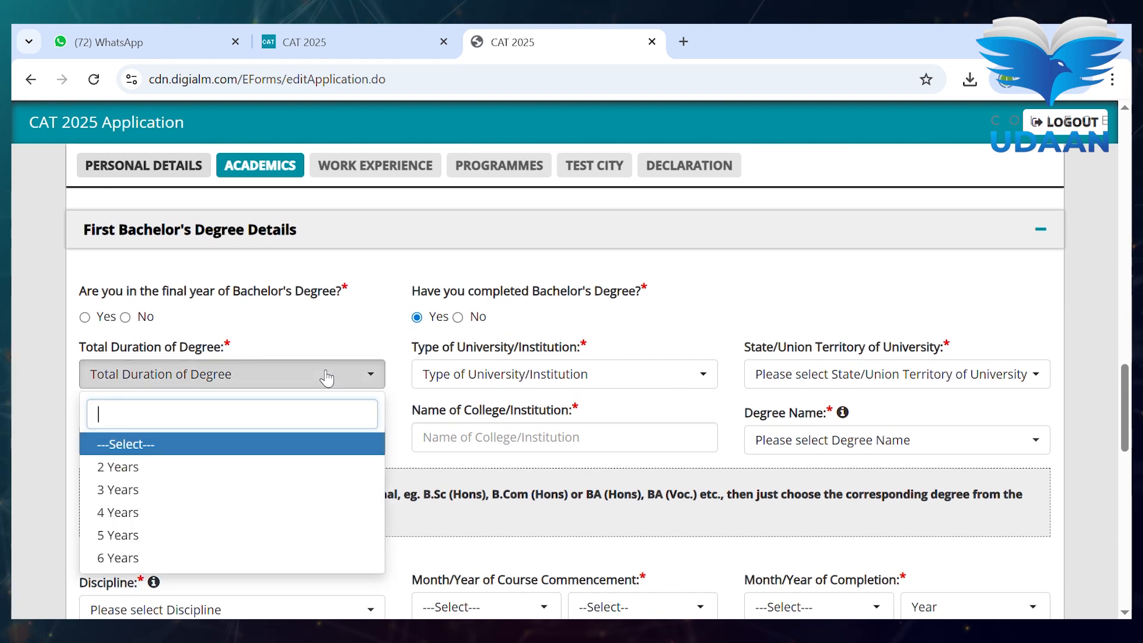
{"action": "left_click", "coordinate": [237, 490]}
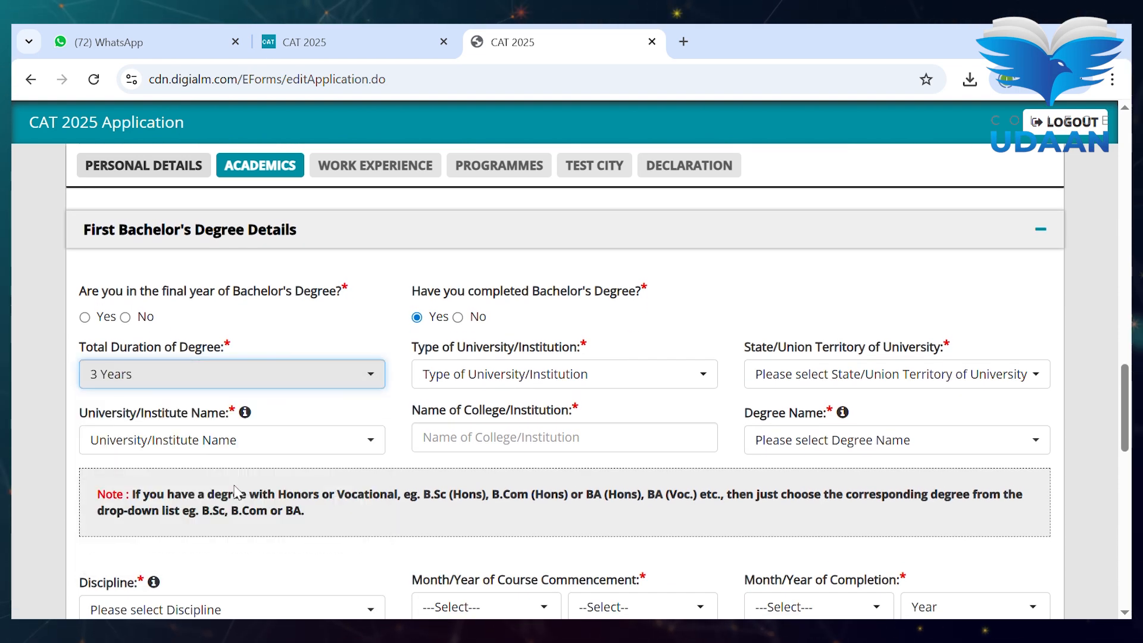
{"action": "left_click", "coordinate": [506, 382]}
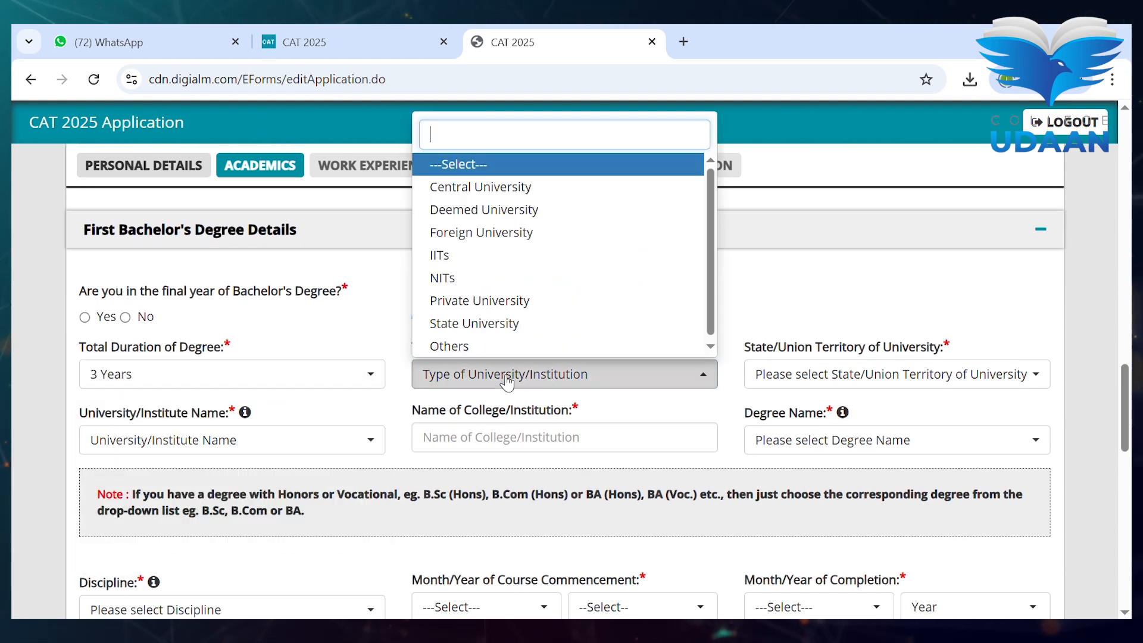
{"action": "left_click", "coordinate": [502, 300]}
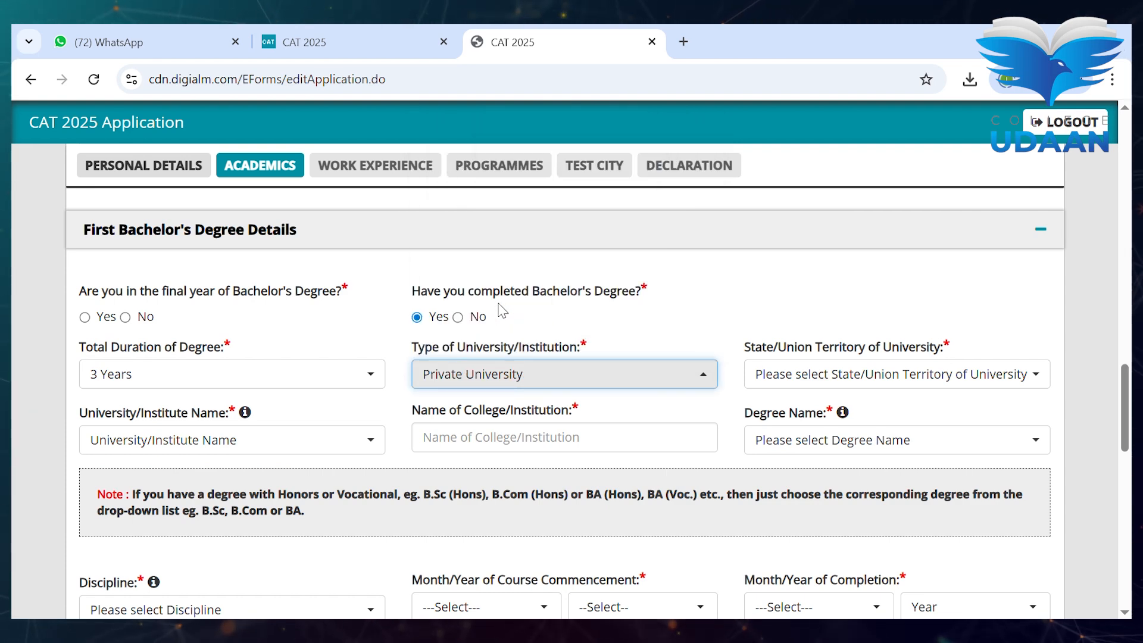
{"action": "left_click", "coordinate": [820, 380]}
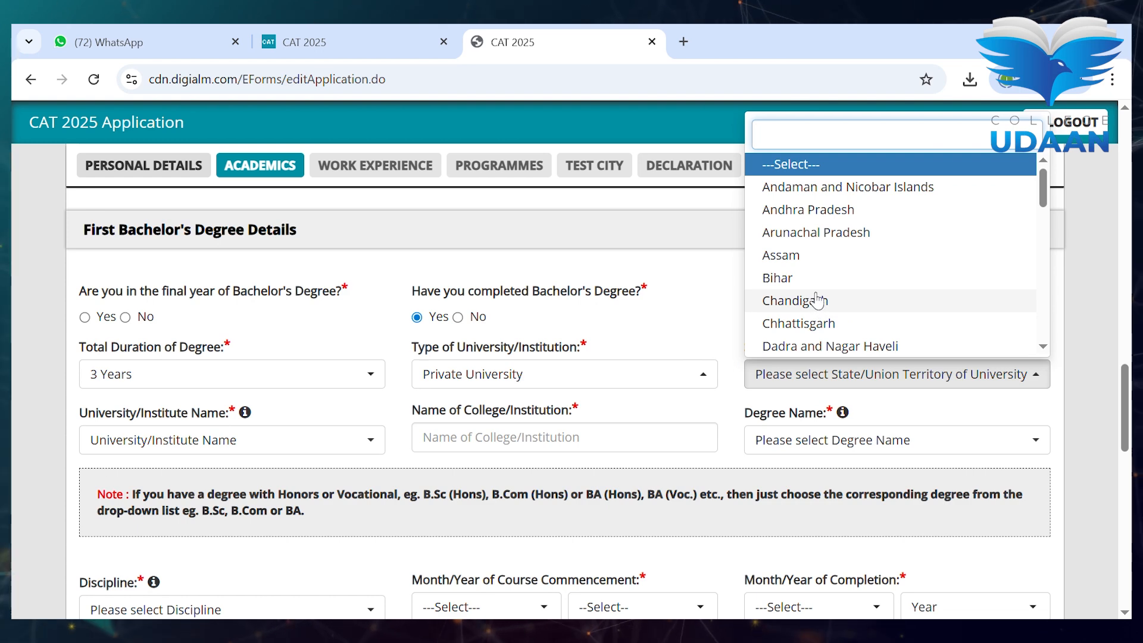
{"action": "type", "text": "del"}
{"action": "key", "text": "Return"}
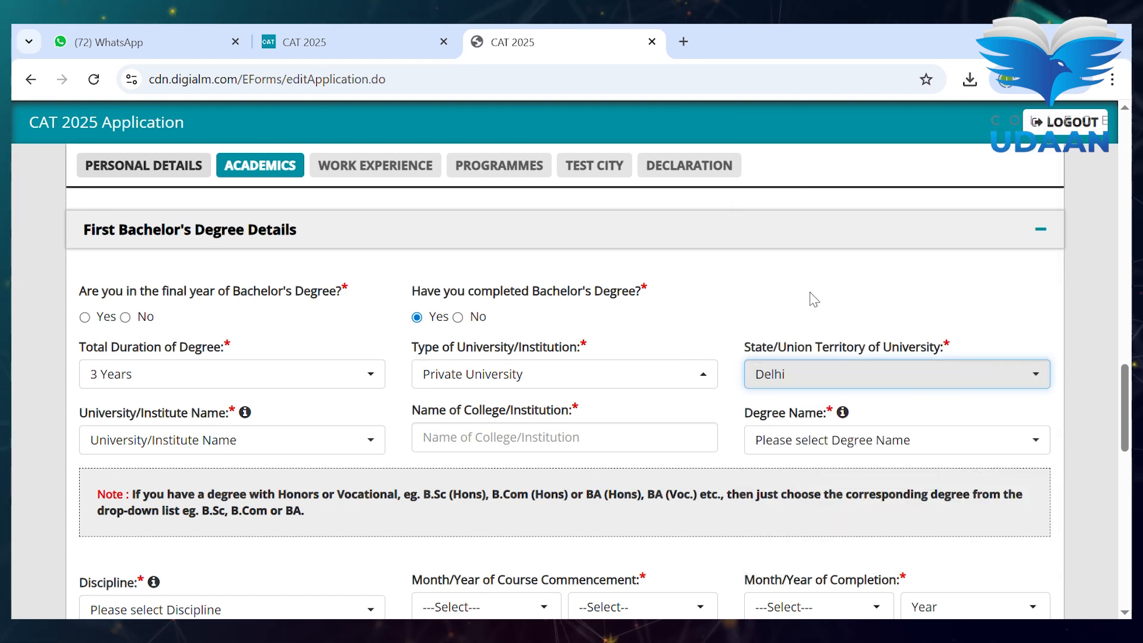
- Set university to Others named 'Delhi university' and enter college 'school of open learning'
{"action": "scroll", "coordinate": [814, 299], "scroll_direction": "down", "scroll_amount": 1}
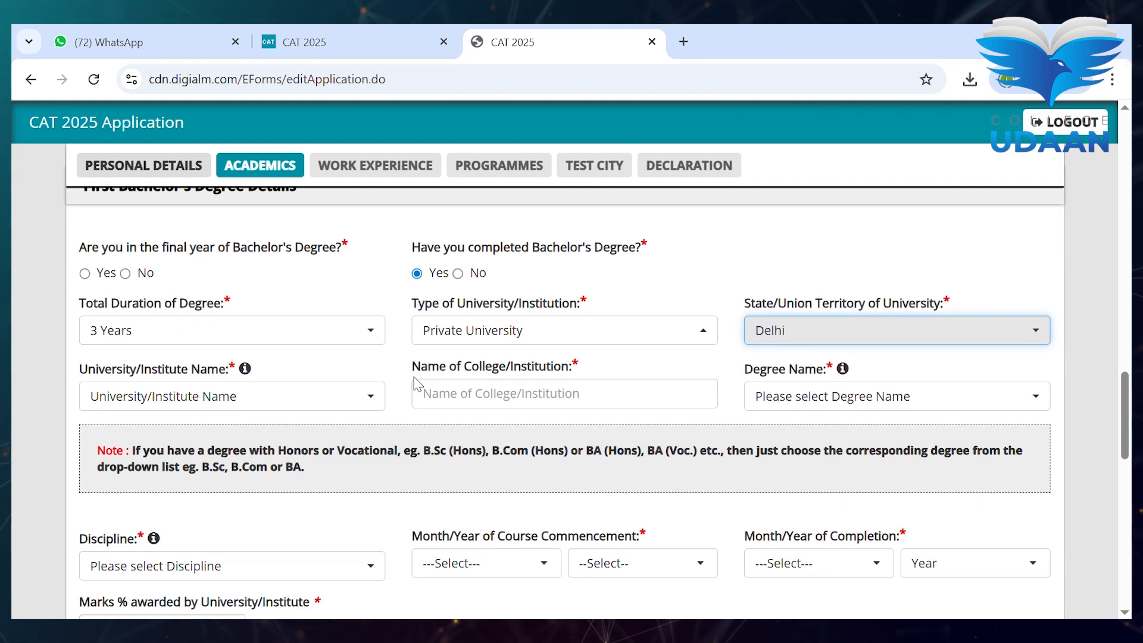
{"action": "left_click", "coordinate": [247, 397]}
{"action": "type", "text": "othr"}
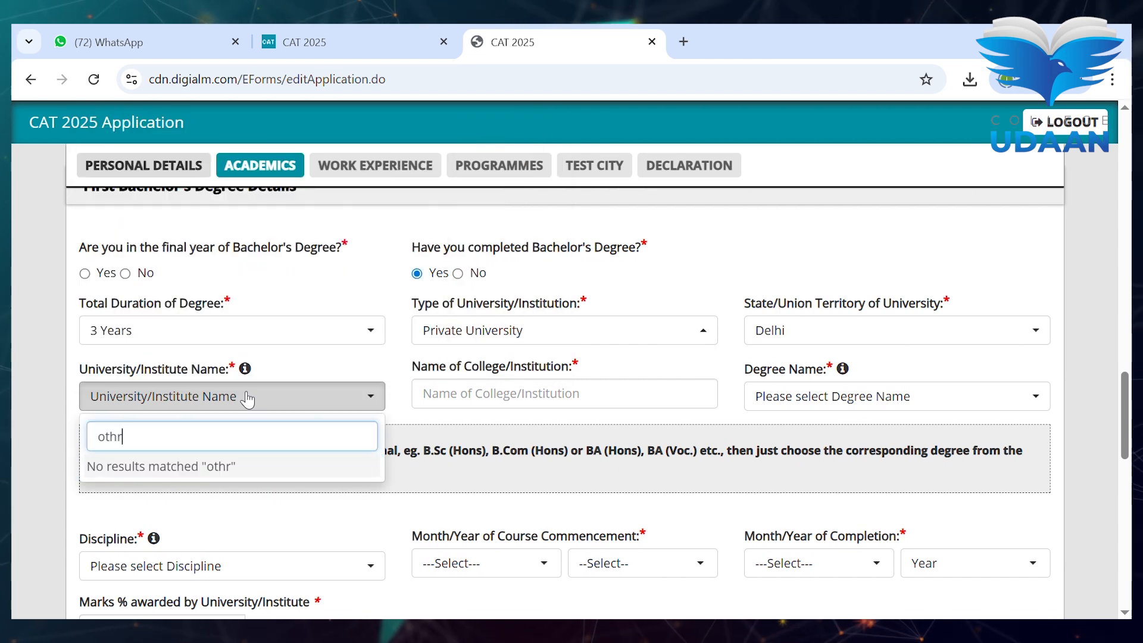
{"action": "key", "text": "BackSpace"}
{"action": "type", "text": "er"}
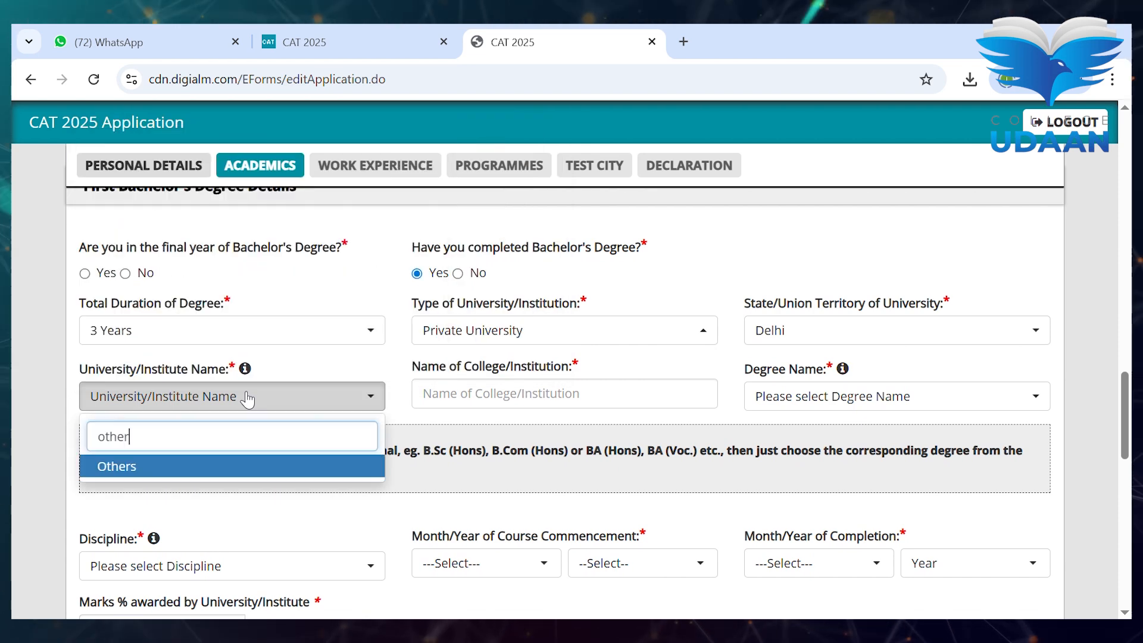
{"action": "key", "text": "Return"}
{"action": "left_click", "coordinate": [501, 392]}
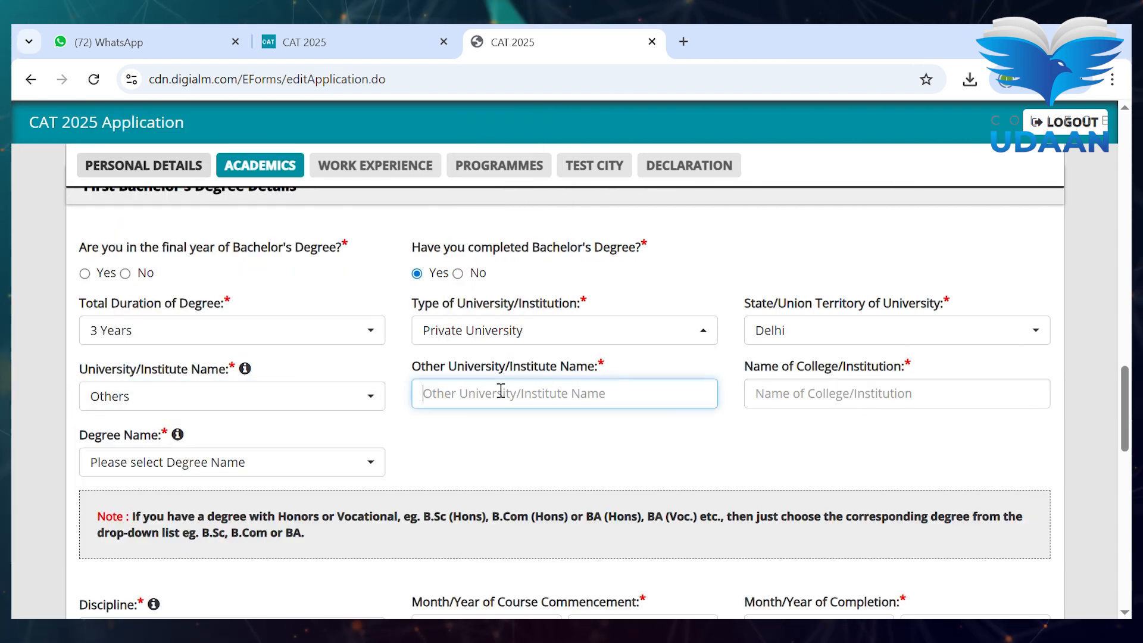
{"action": "type", "text": "Delhi university"}
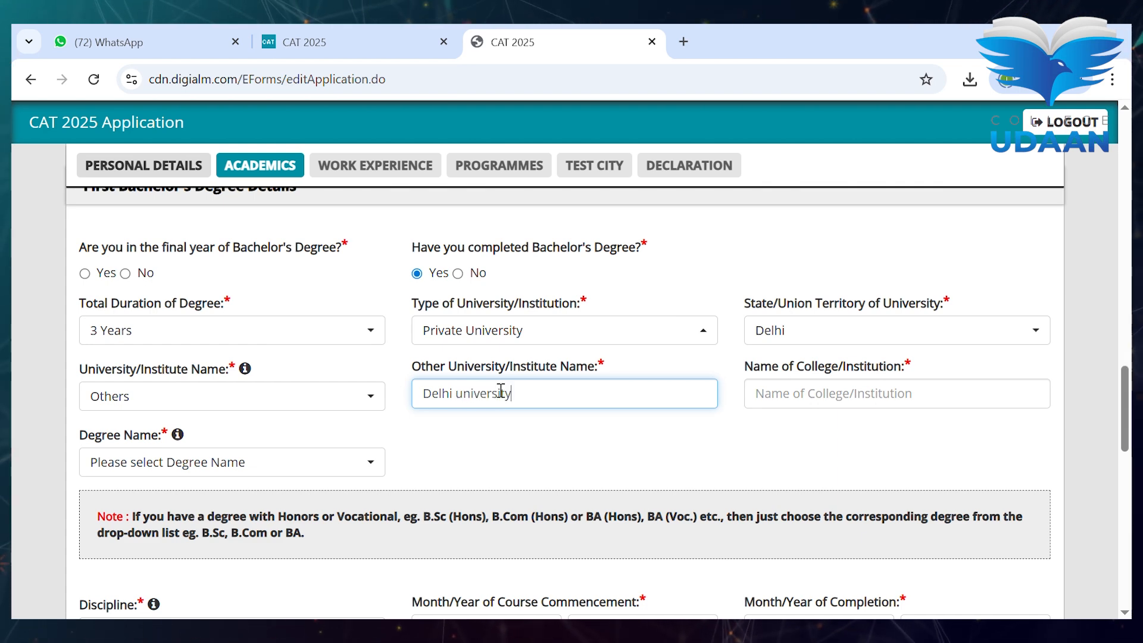
{"action": "left_click", "coordinate": [836, 405]}
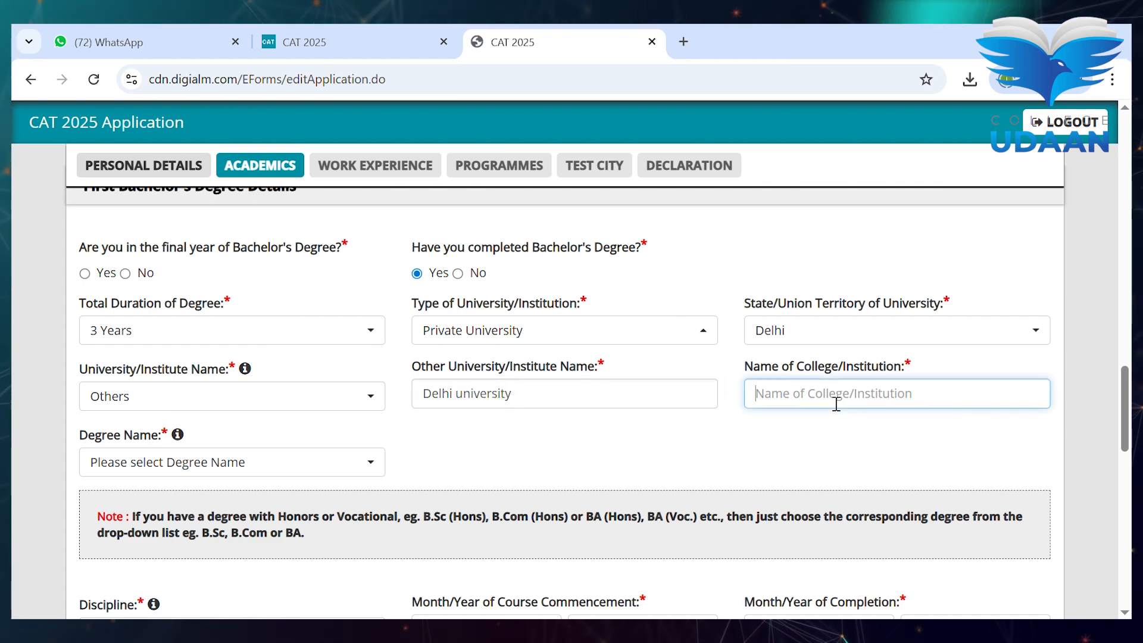
{"action": "type", "text": "school"}
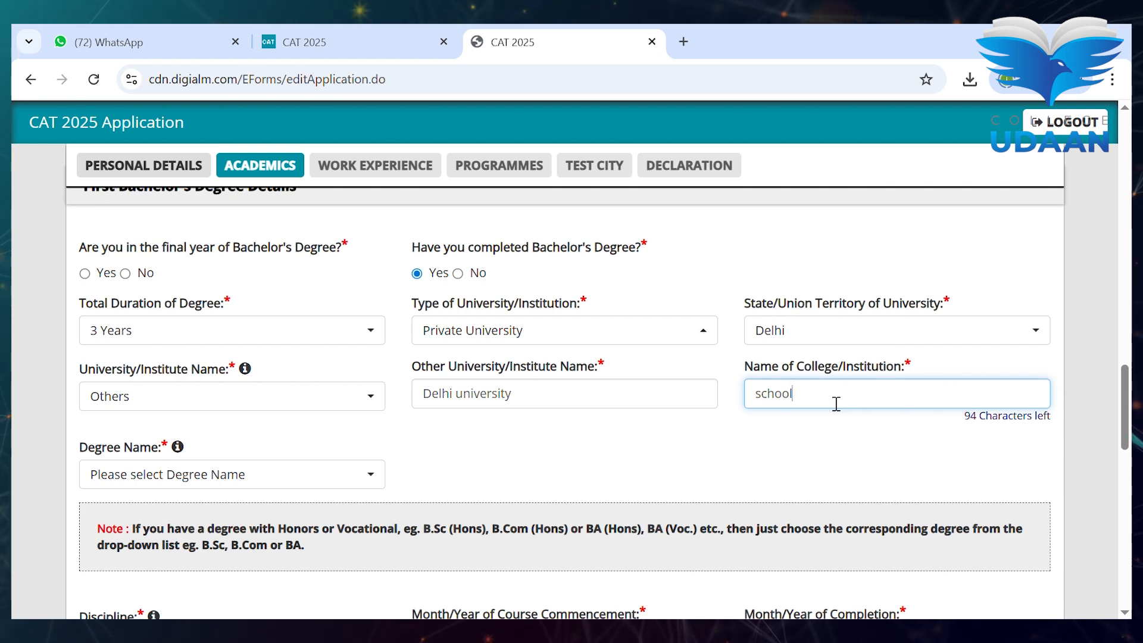
{"action": "type", "text": " of "}
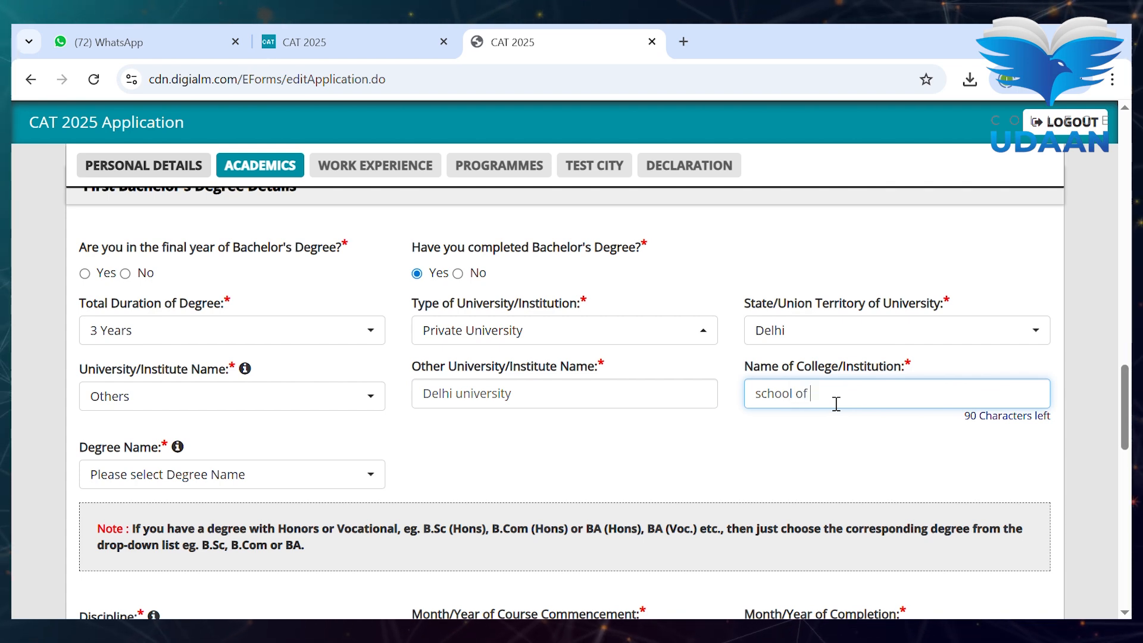
{"action": "type", "text": "open learning"}
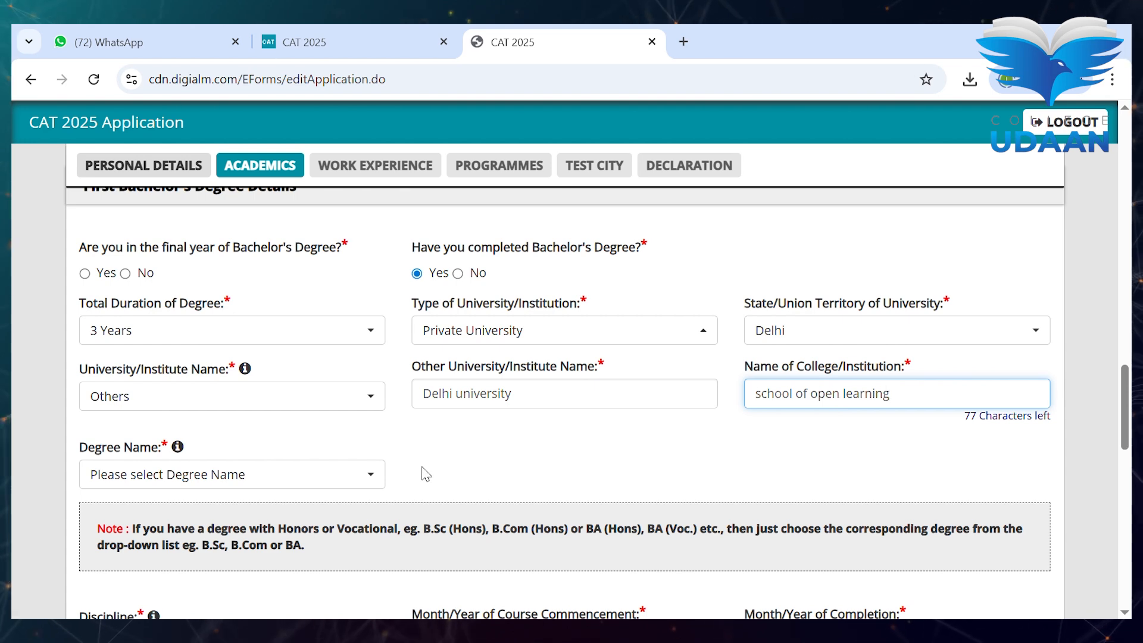
- Set the degree name to BCA with Accountancy as the discipline
{"action": "left_click", "coordinate": [350, 480]}
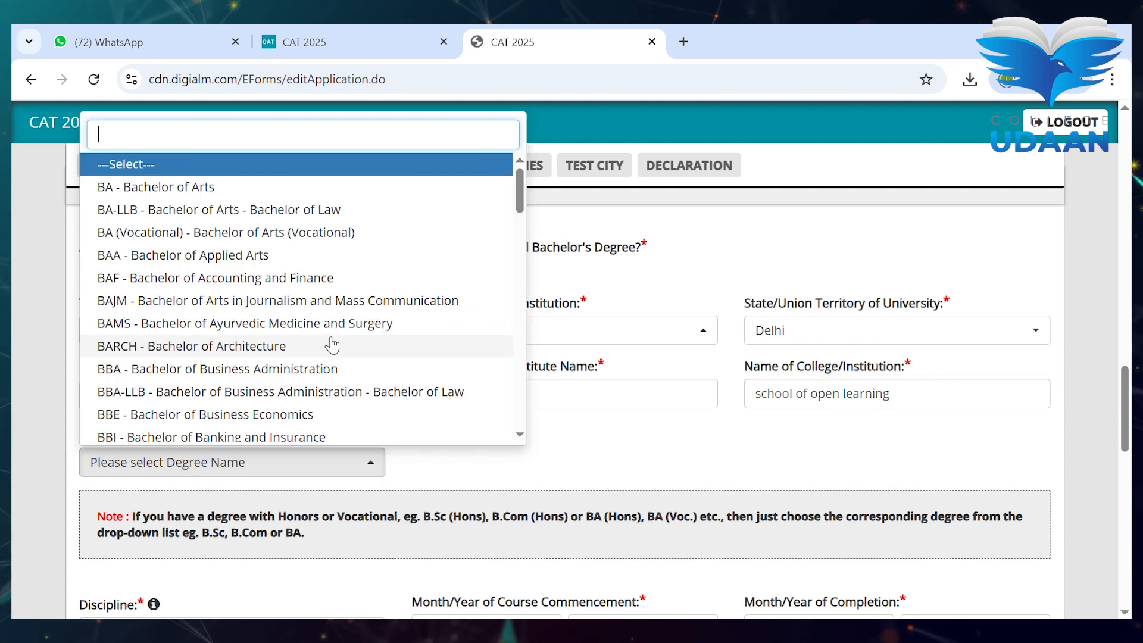
{"action": "type", "text": "b"}
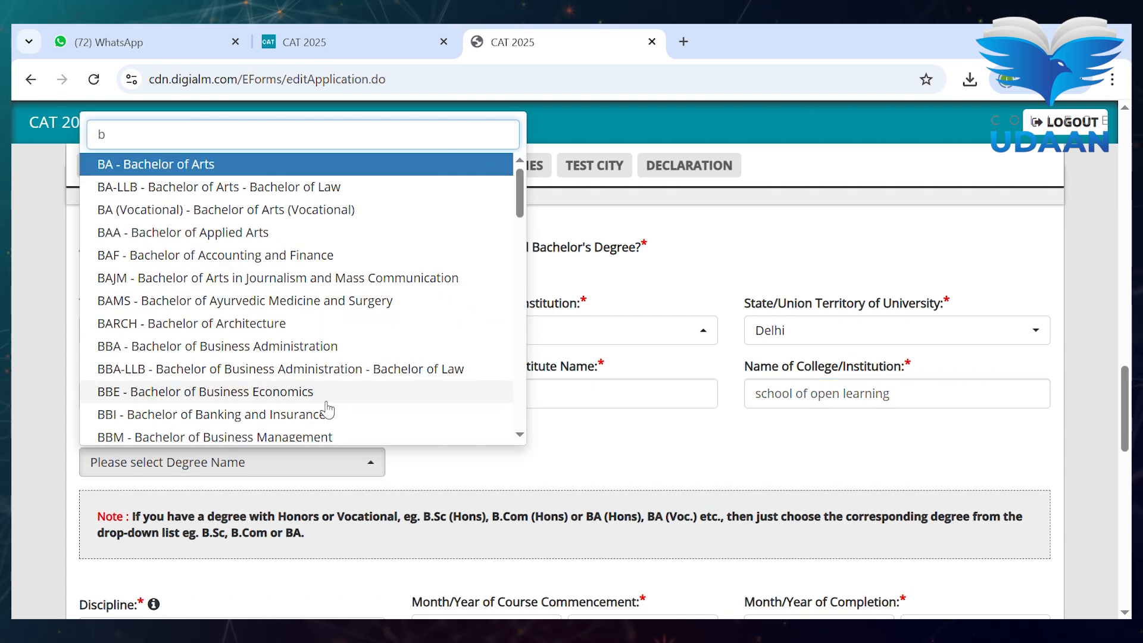
{"action": "scroll", "coordinate": [328, 411], "scroll_direction": "down", "scroll_amount": 4}
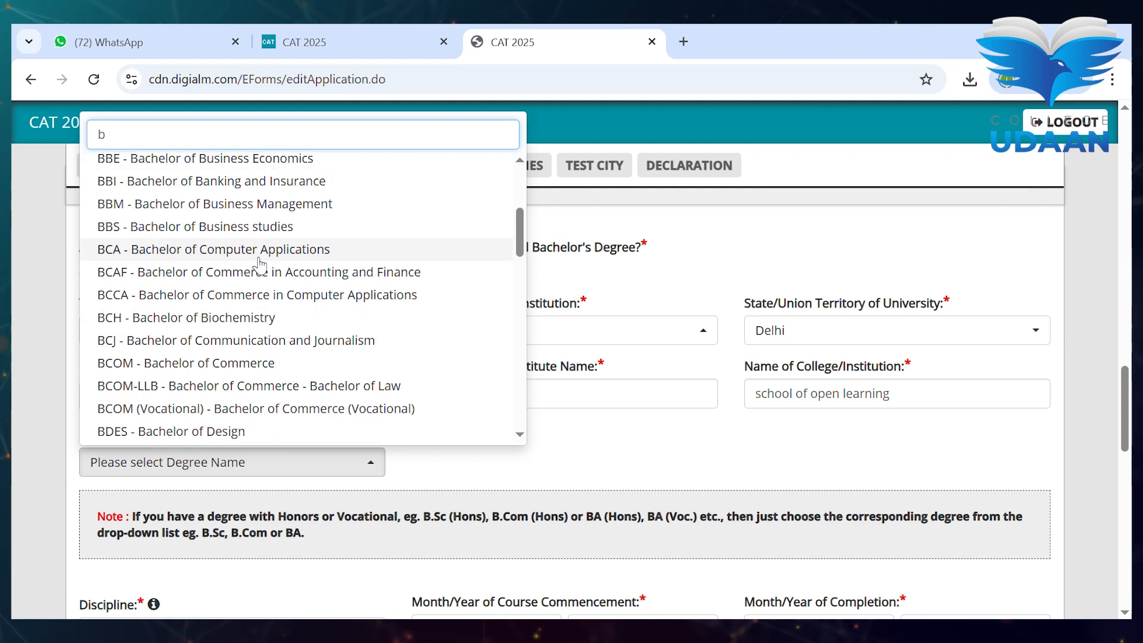
{"action": "left_click", "coordinate": [260, 263]}
{"action": "scroll", "coordinate": [262, 265], "scroll_direction": "down", "scroll_amount": 5}
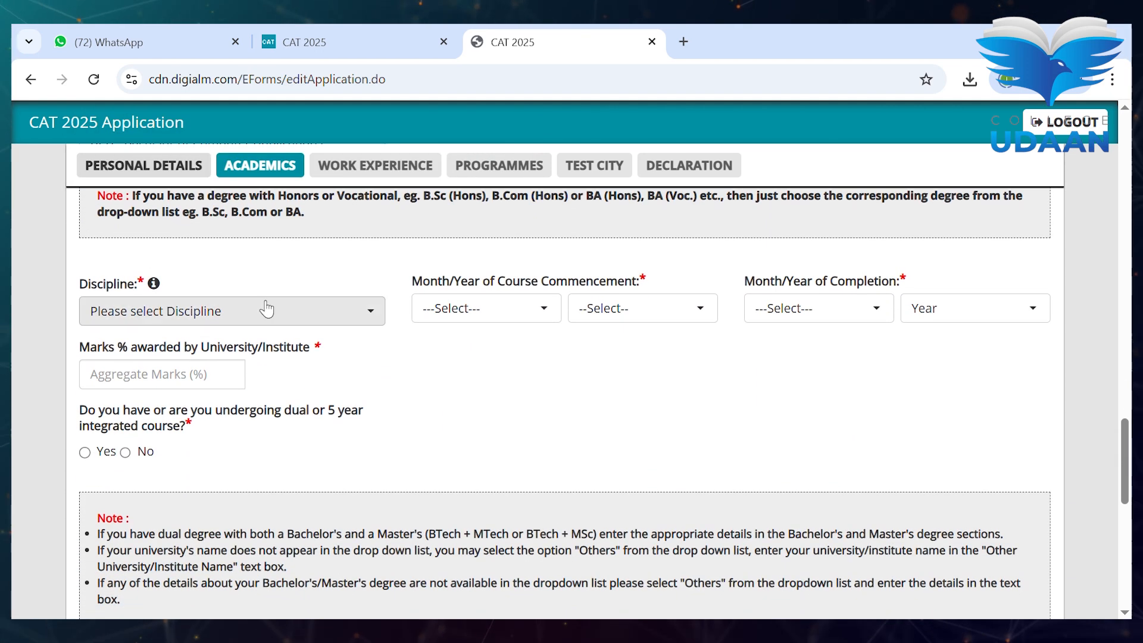
{"action": "left_click", "coordinate": [264, 312]}
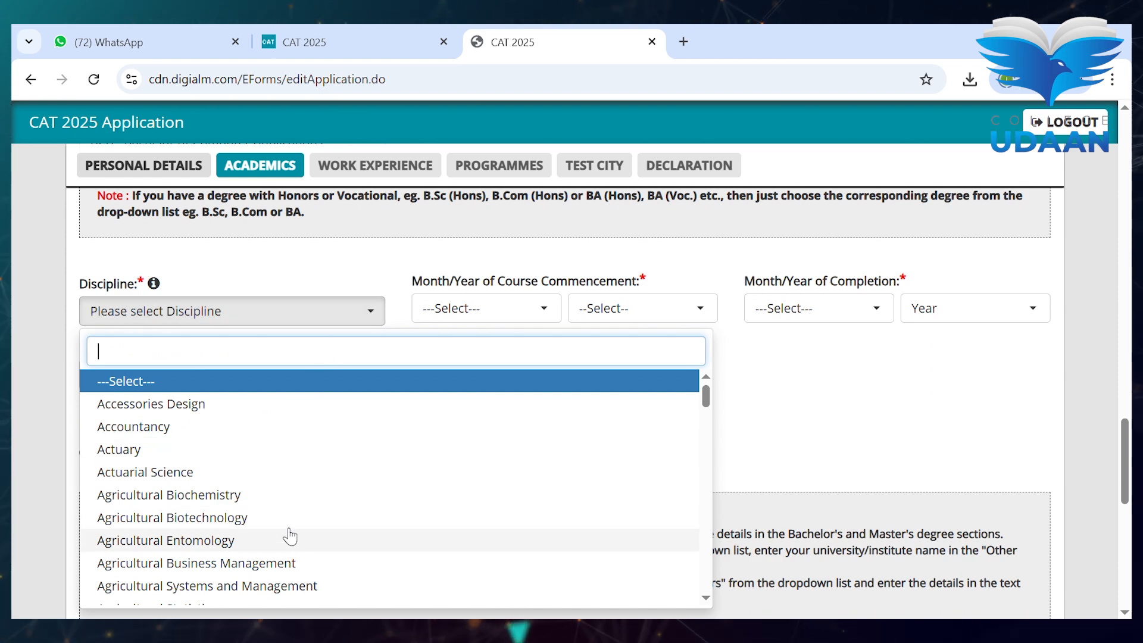
{"action": "left_click", "coordinate": [275, 434]}
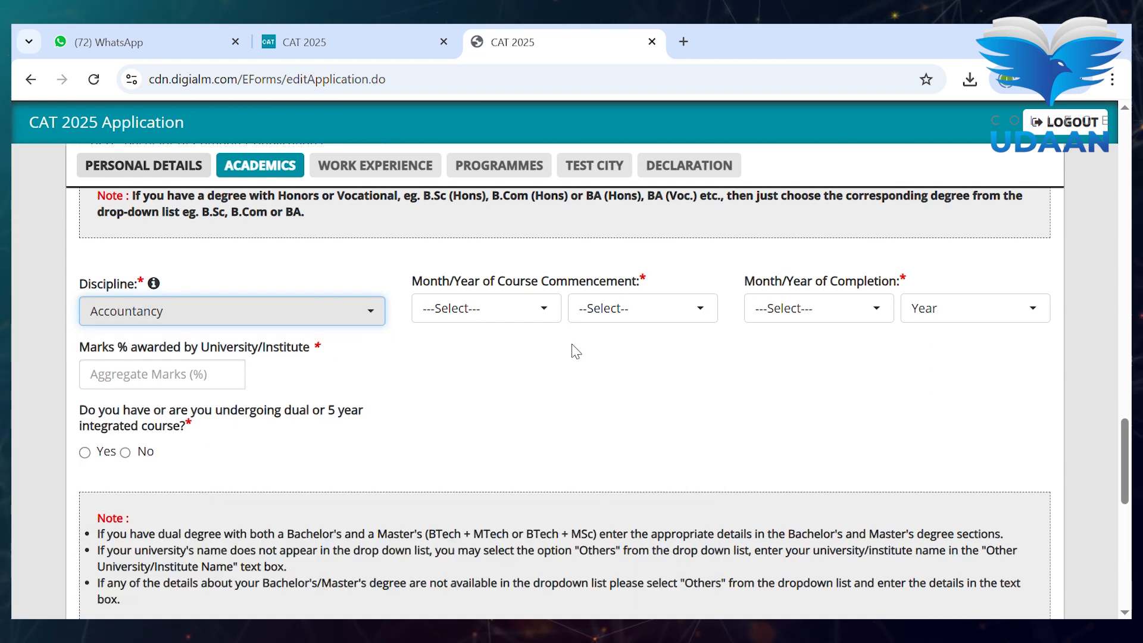
- Set the course commencement to May 2024
{"action": "left_click", "coordinate": [523, 313]}
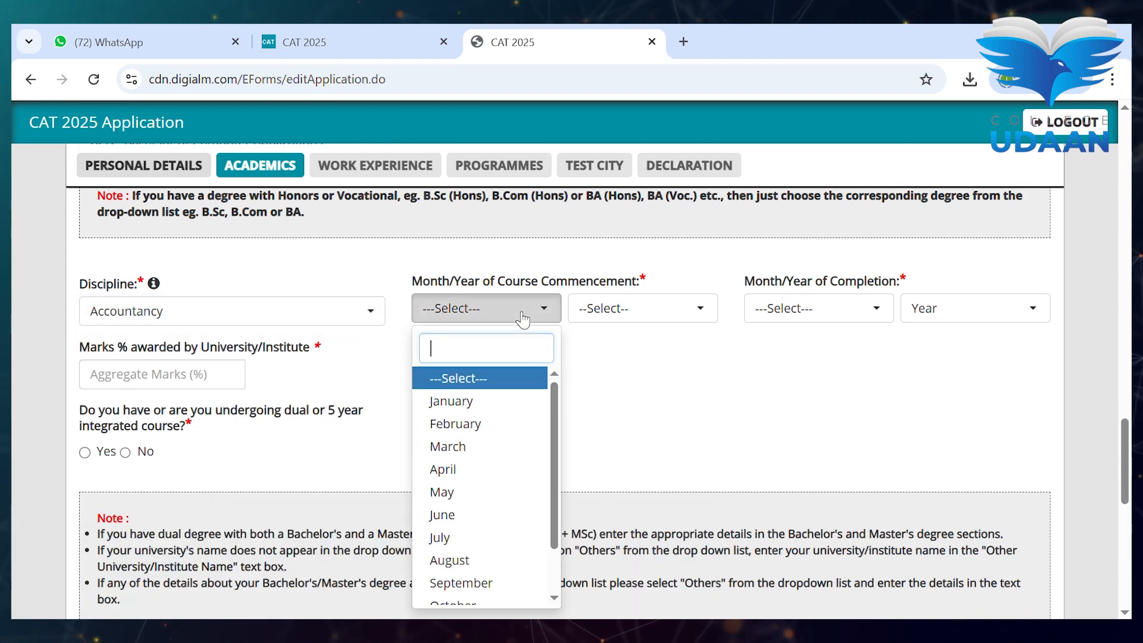
{"action": "left_click", "coordinate": [497, 502]}
{"action": "left_click", "coordinate": [663, 323]}
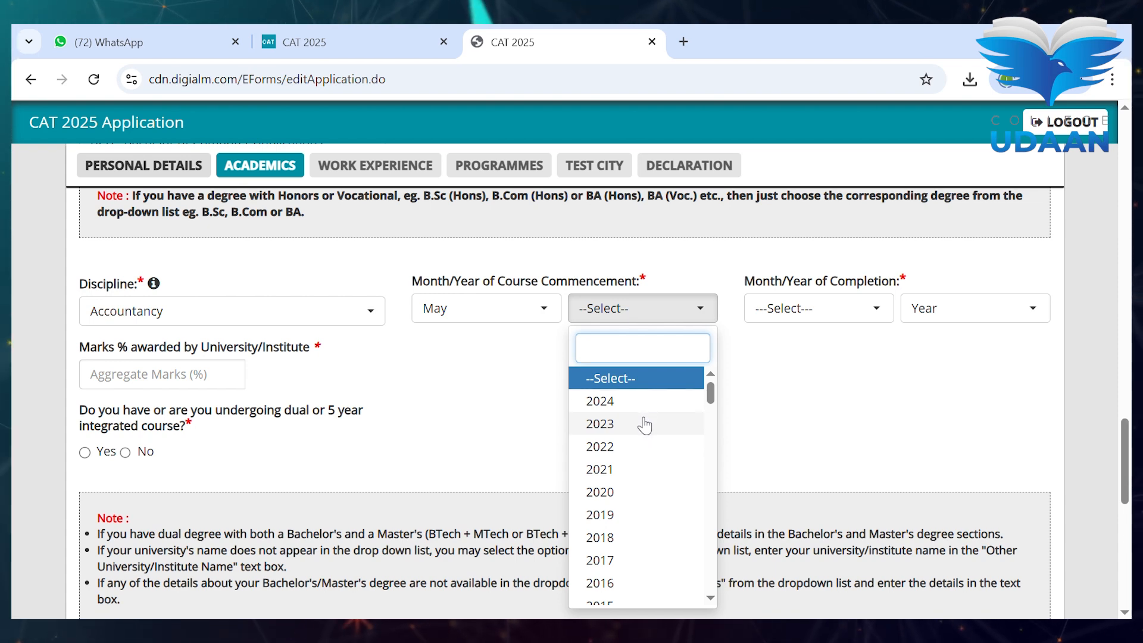
{"action": "left_click", "coordinate": [666, 404]}
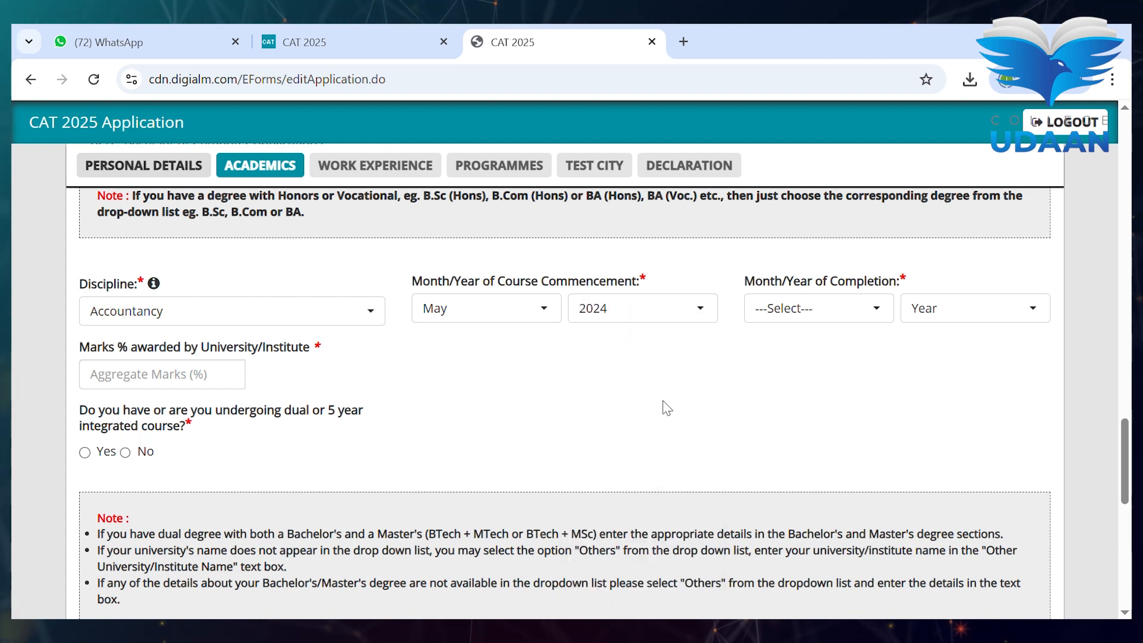
- Change the Bachelor's commencement year to 2021
{"action": "left_click", "coordinate": [797, 306]}
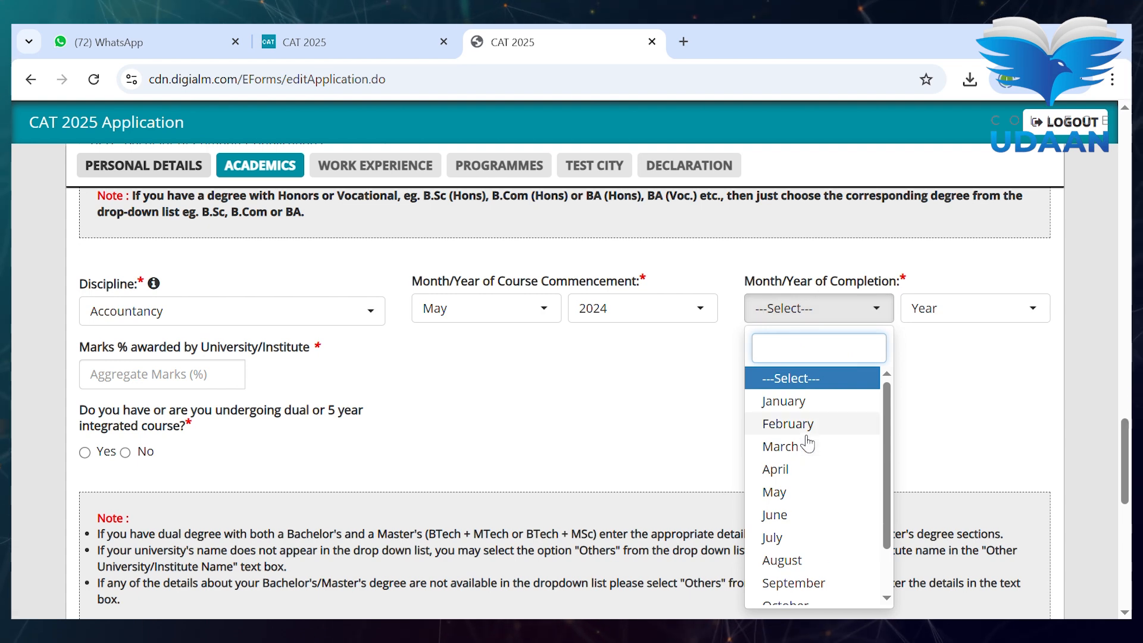
{"action": "left_click", "coordinate": [697, 306]}
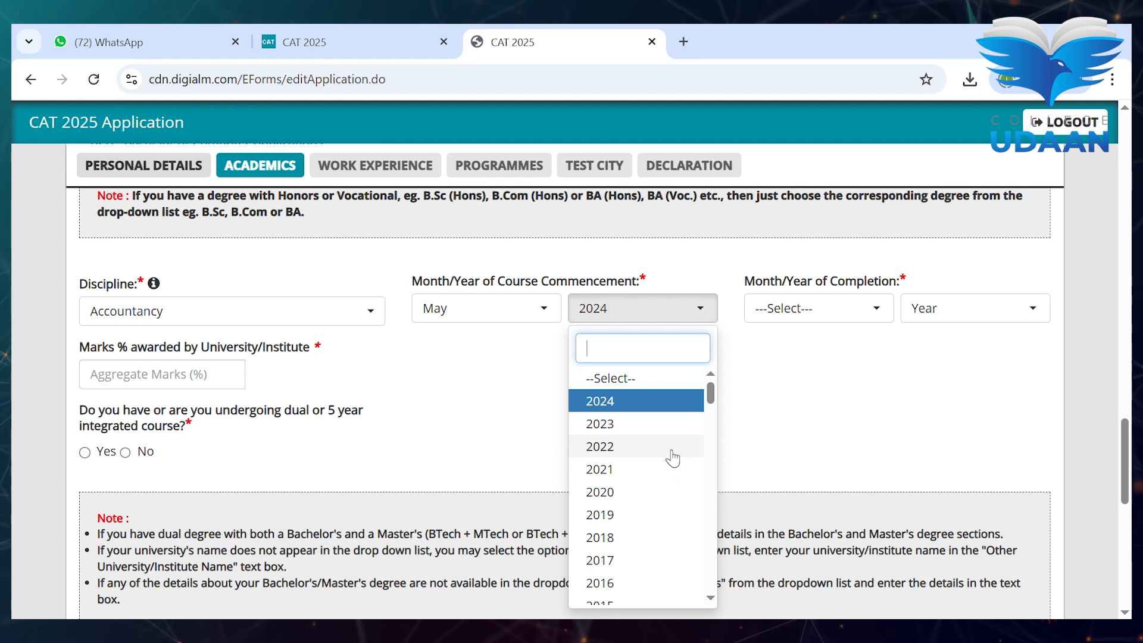
{"action": "left_click", "coordinate": [639, 469]}
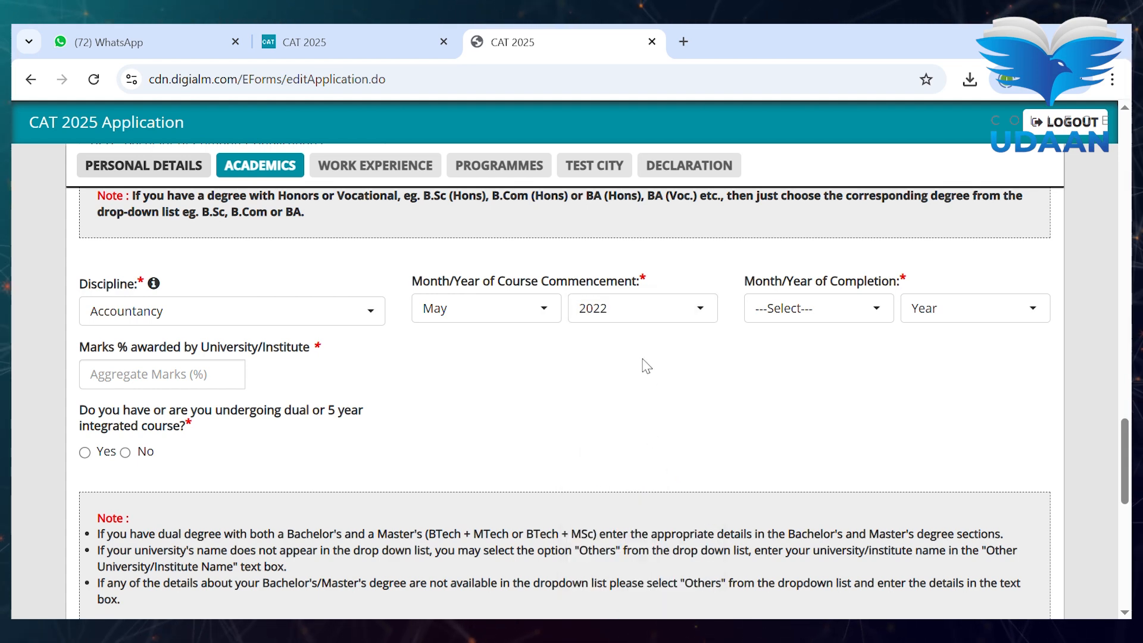
{"action": "left_click", "coordinate": [647, 317]}
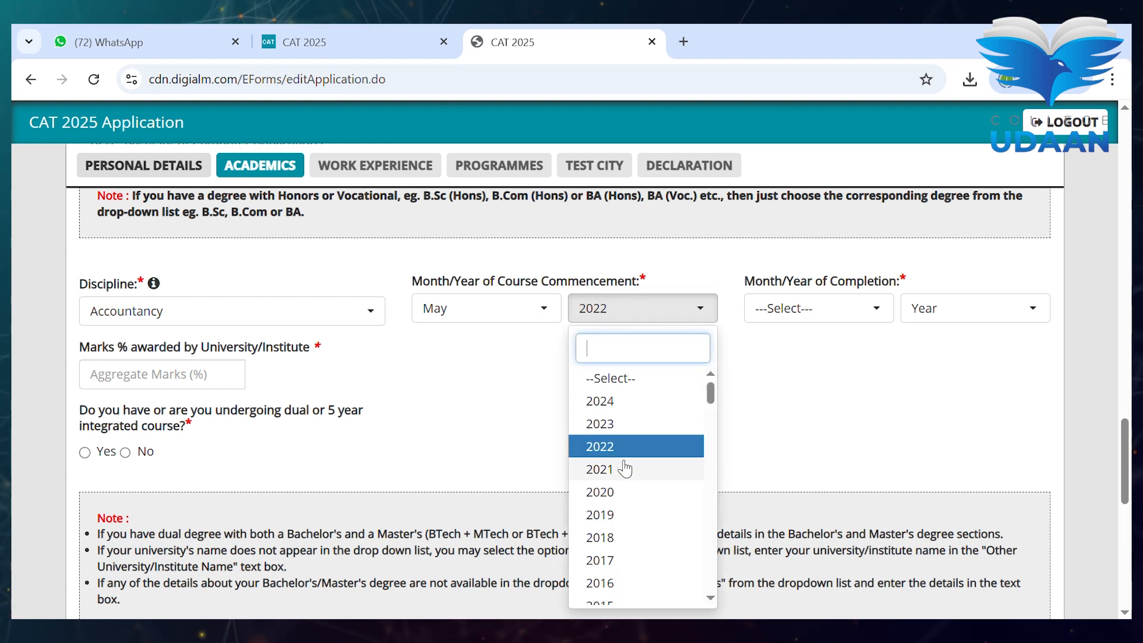
{"action": "left_click", "coordinate": [600, 469]}
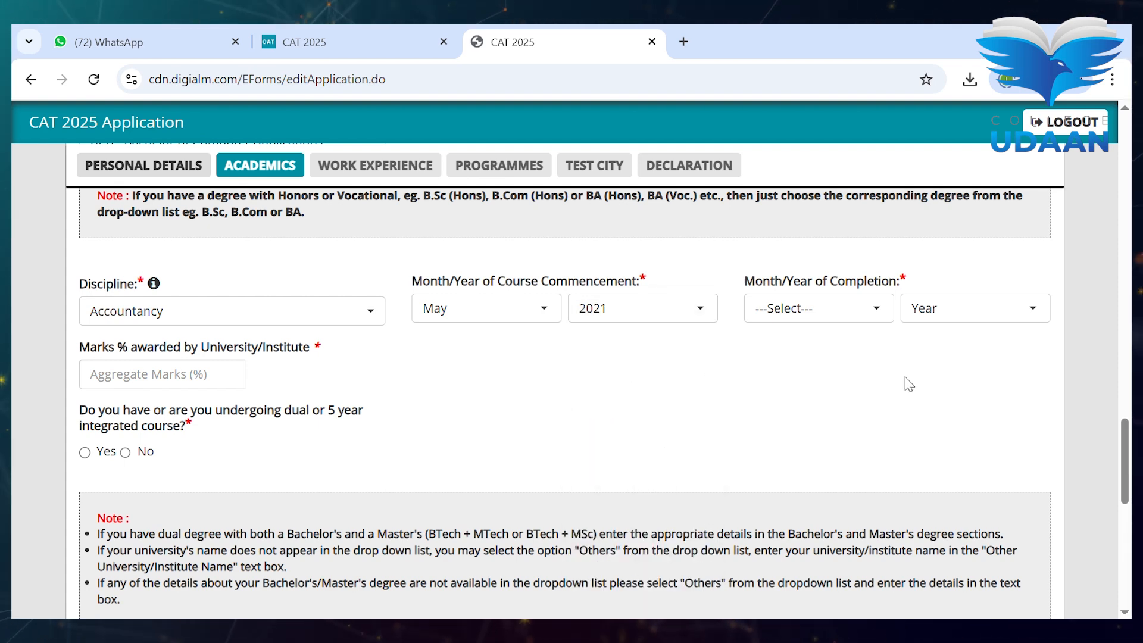
- Set the completion year to 2024 and enter 78 as the aggregate marks percentage
{"action": "left_click", "coordinate": [981, 322]}
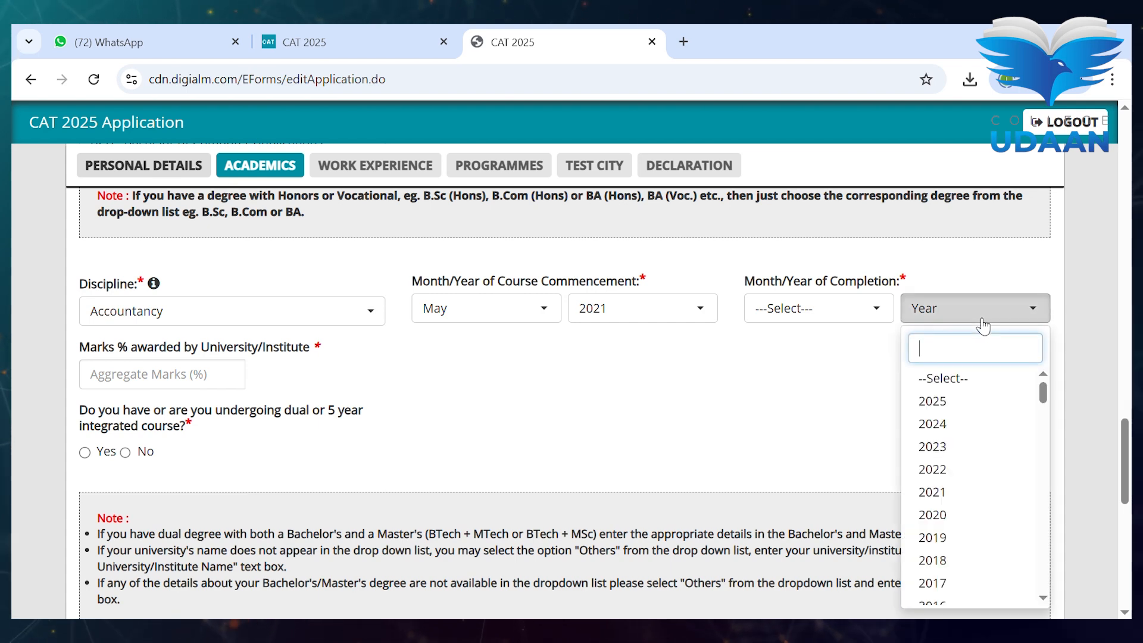
{"action": "left_click", "coordinate": [970, 425]}
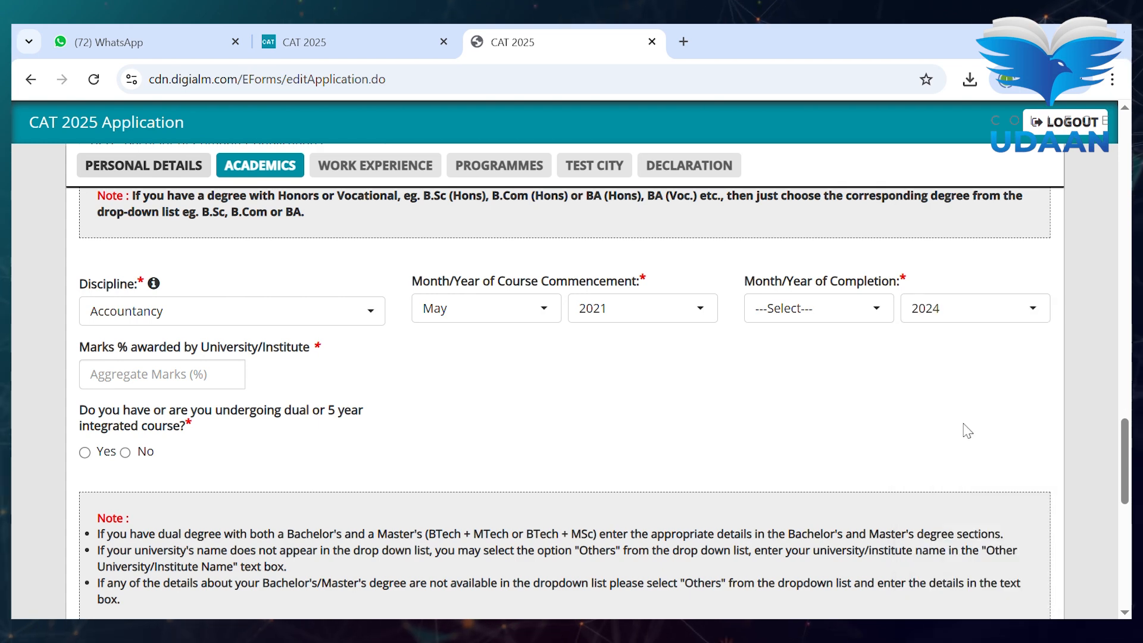
{"action": "left_click", "coordinate": [187, 377]}
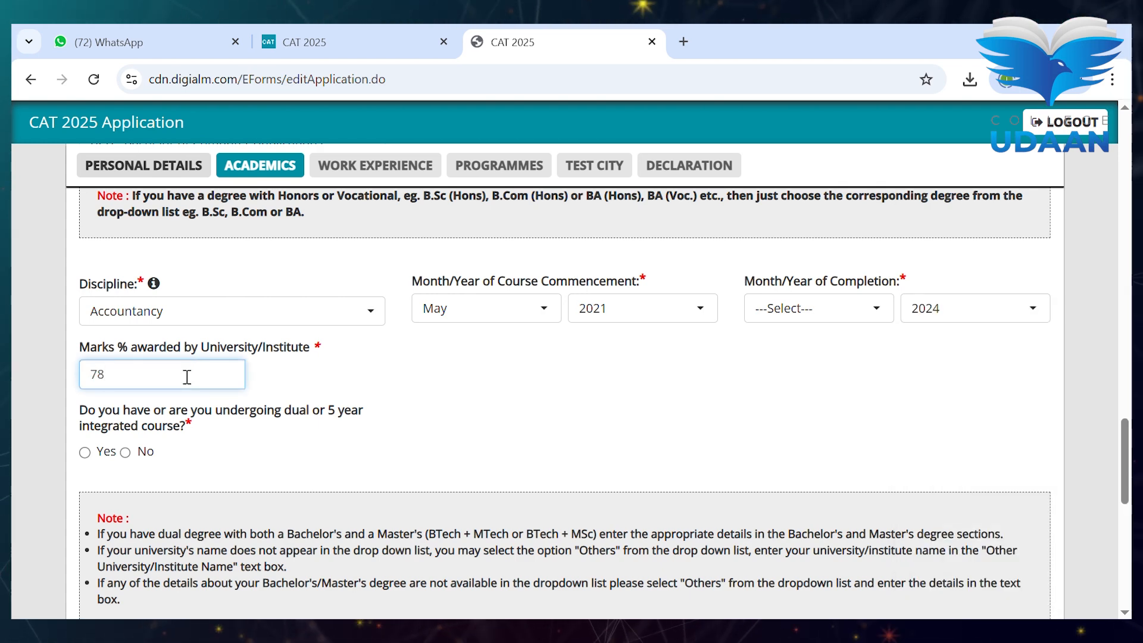
- Answer No to dual/integrated course and to Master's details, keeping a single Bachelor's degree
{"action": "scroll", "coordinate": [187, 376], "scroll_direction": "down", "scroll_amount": 1}
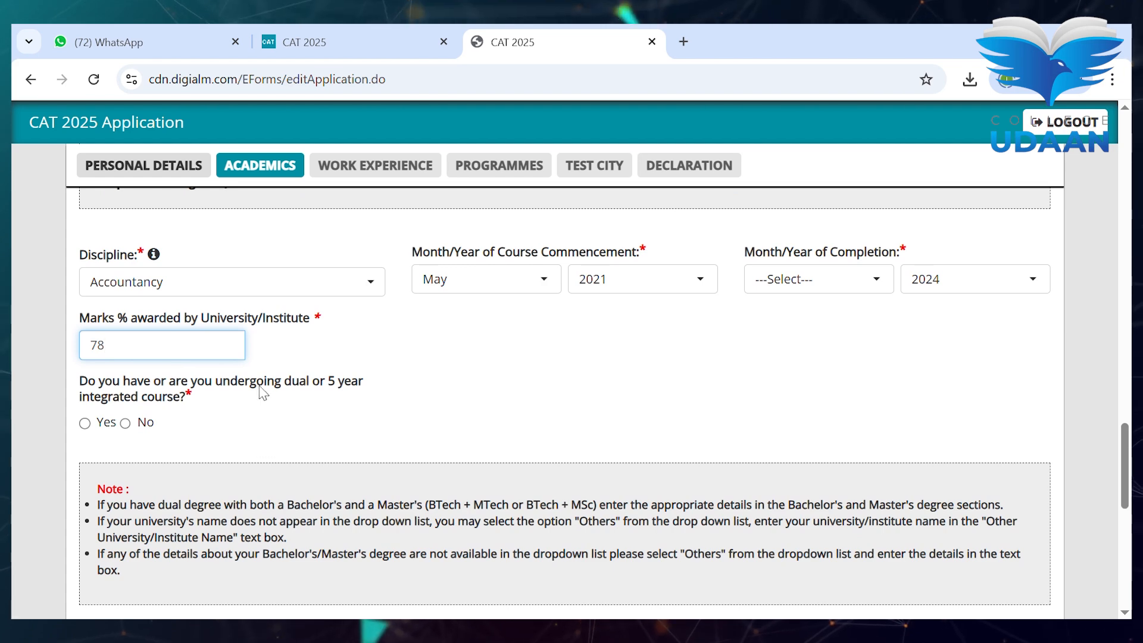
{"action": "left_click", "coordinate": [128, 424]}
{"action": "scroll", "coordinate": [469, 375], "scroll_direction": "down", "scroll_amount": 5}
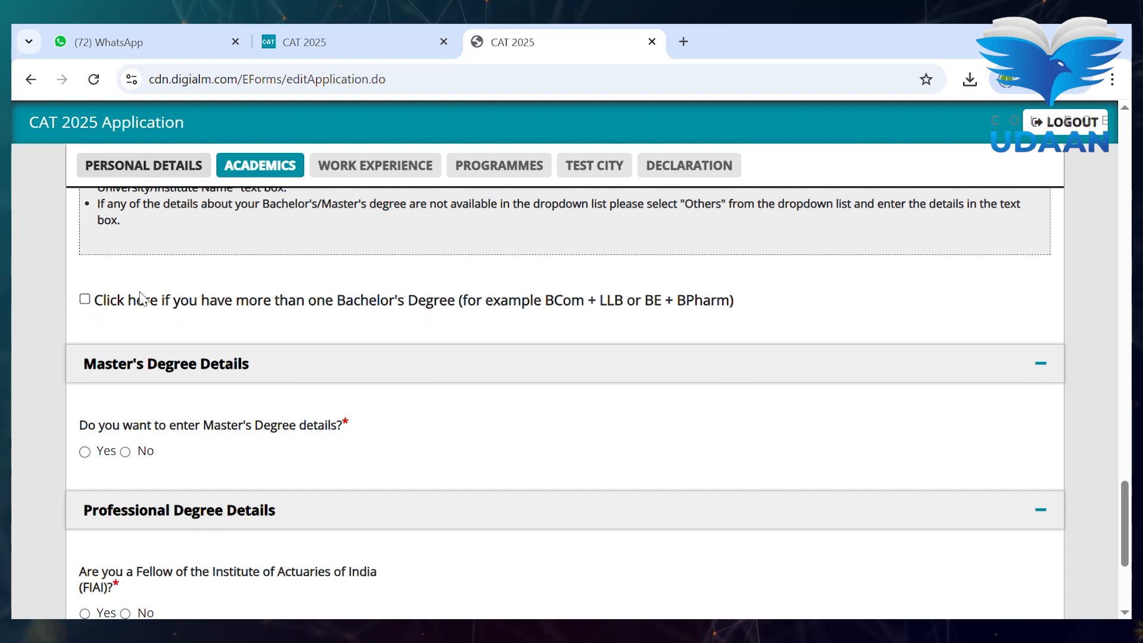
{"action": "left_click", "coordinate": [85, 299]}
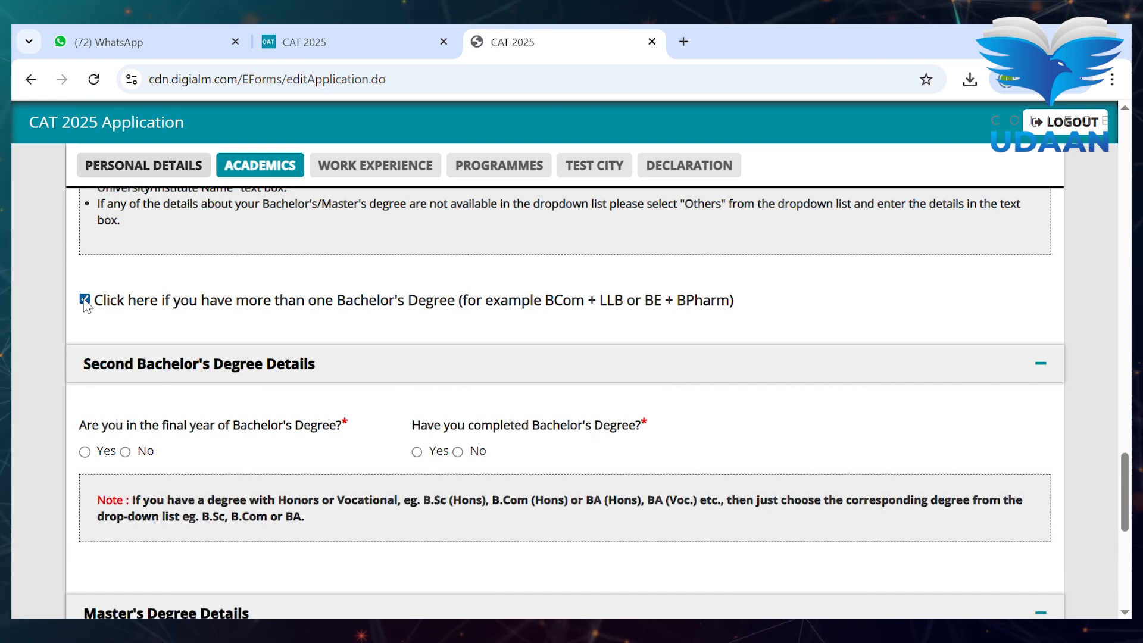
{"action": "left_click", "coordinate": [85, 299]}
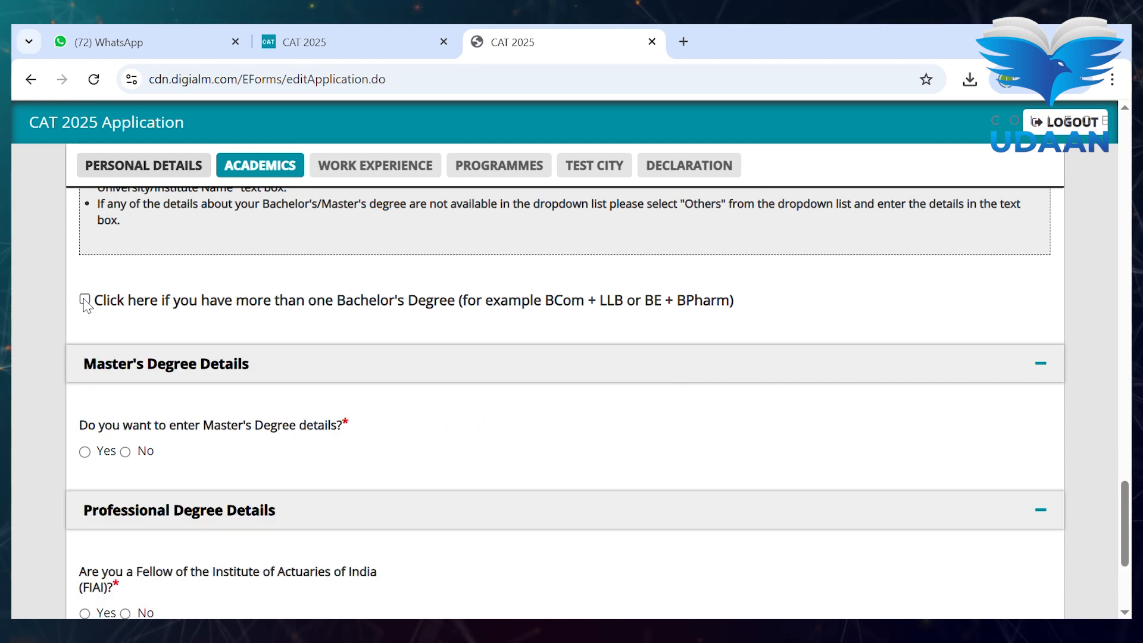
{"action": "scroll", "coordinate": [87, 304], "scroll_direction": "down", "scroll_amount": 3}
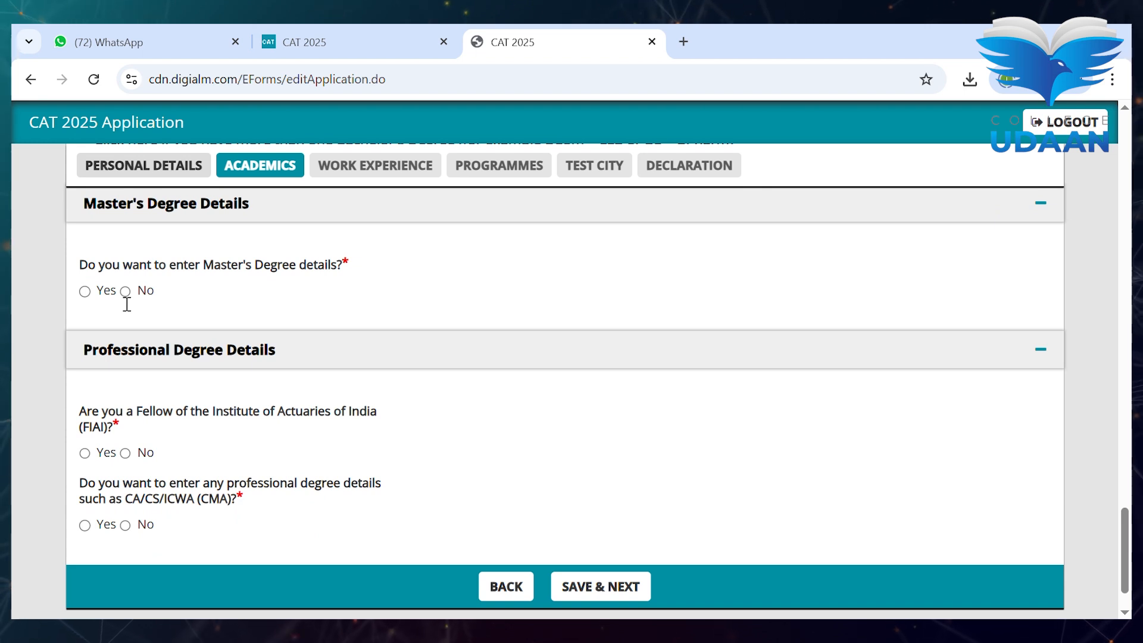
{"action": "left_click", "coordinate": [125, 291]}
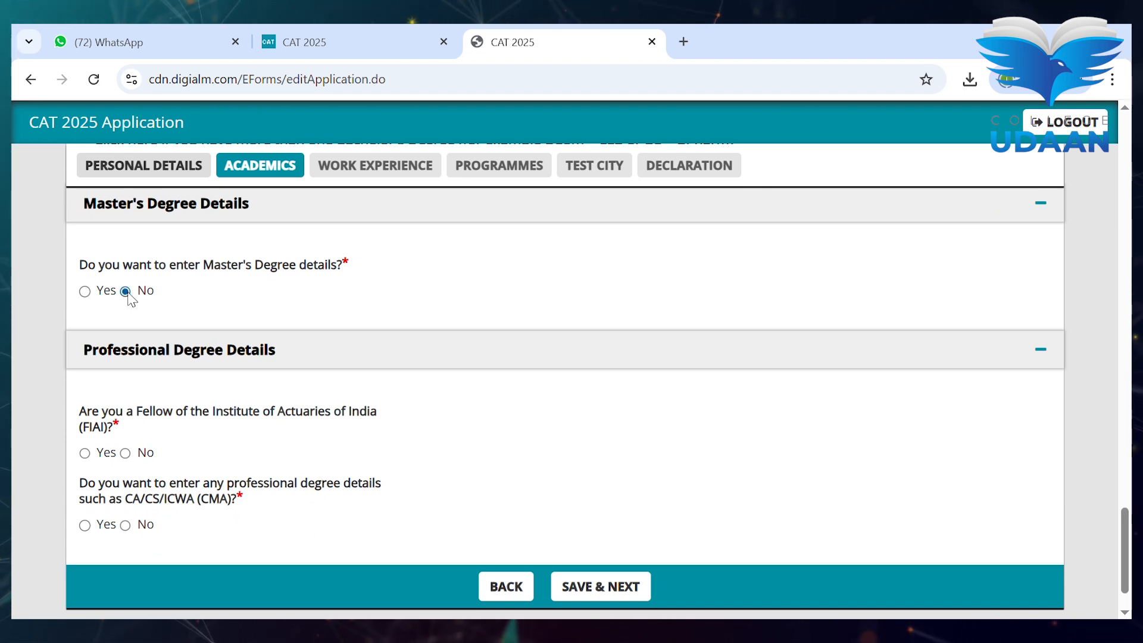
{"action": "scroll", "coordinate": [396, 295], "scroll_direction": "down", "scroll_amount": 1}
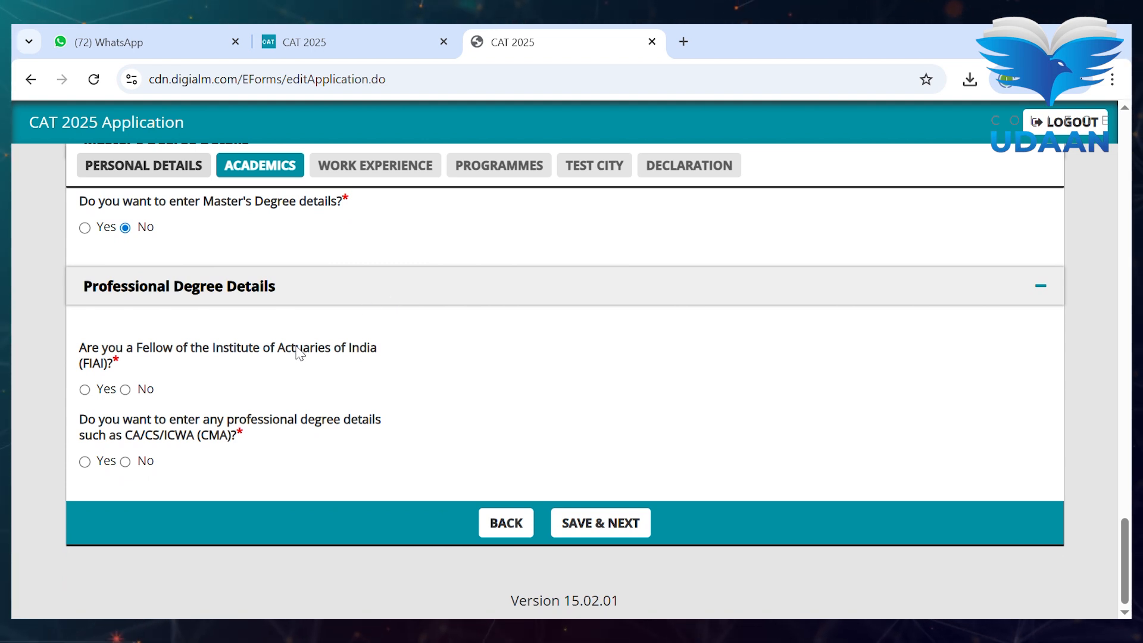
- Answer No to the FIAI question, attempt saving academics, and dismiss the 2-year gap alert
{"action": "left_click", "coordinate": [139, 392]}
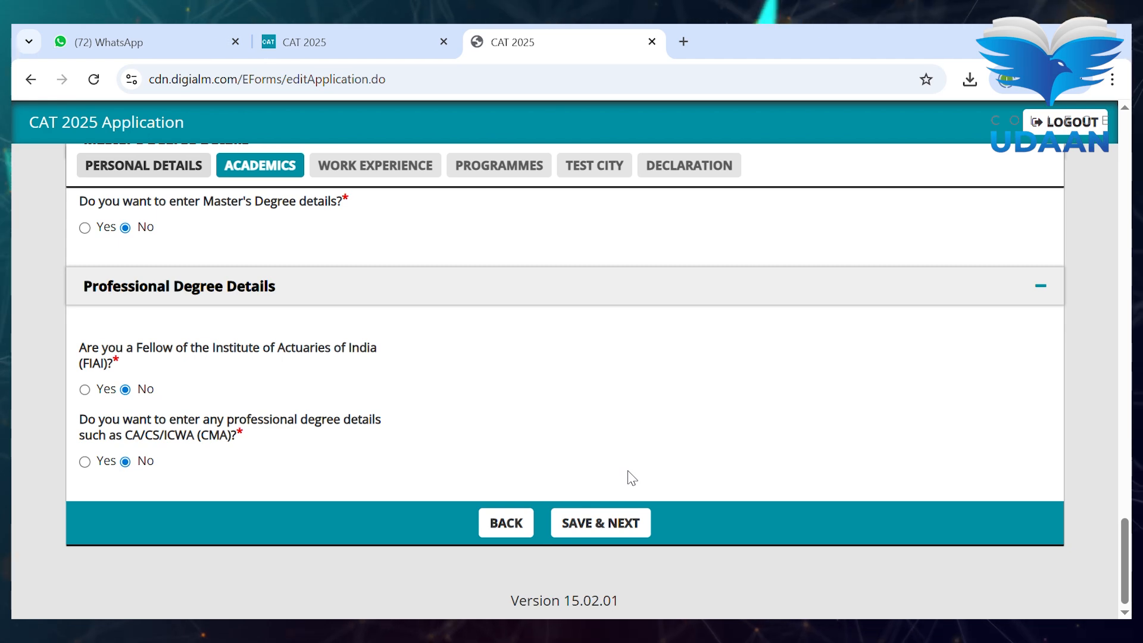
{"action": "left_click", "coordinate": [619, 527]}
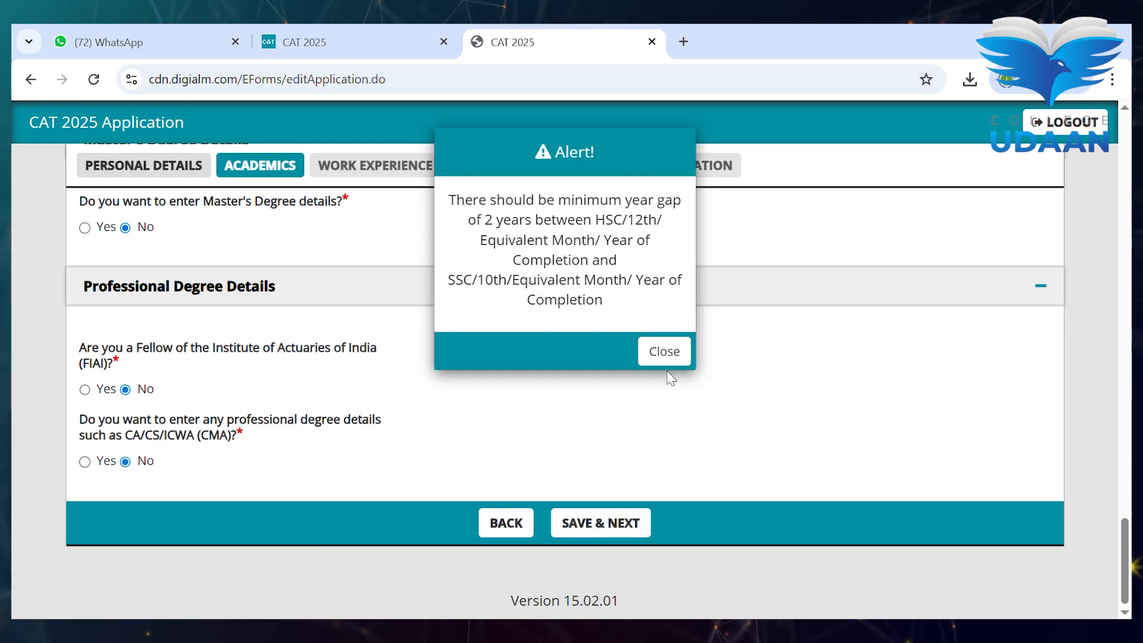
{"action": "left_click", "coordinate": [667, 355]}
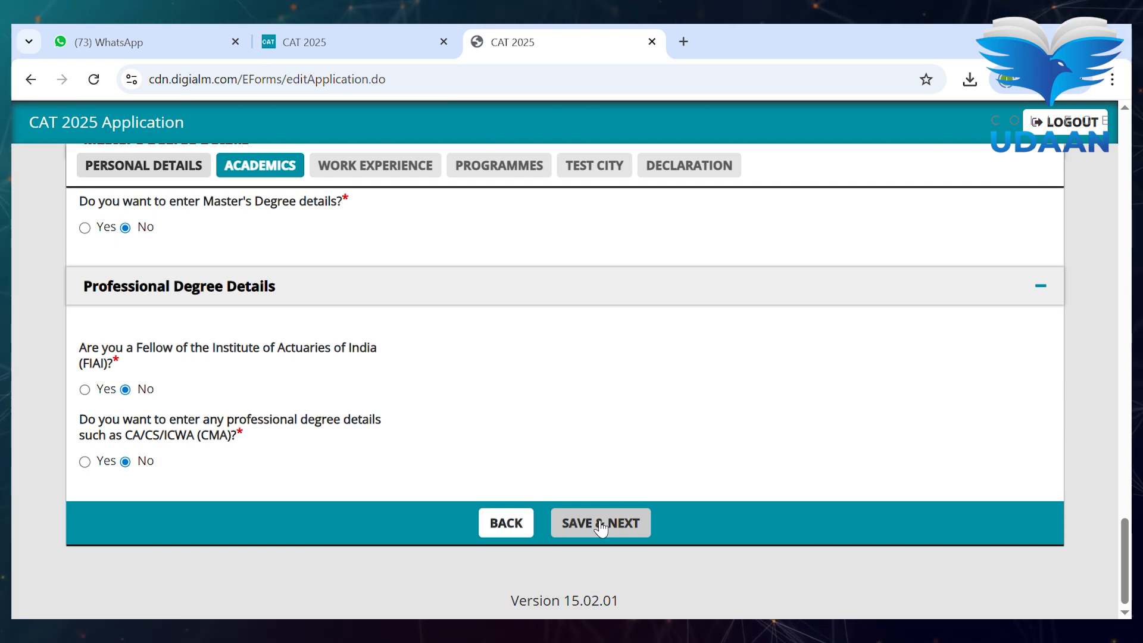
- Save the academics details to reach the Work Experience tab
{"action": "left_click", "coordinate": [601, 527]}
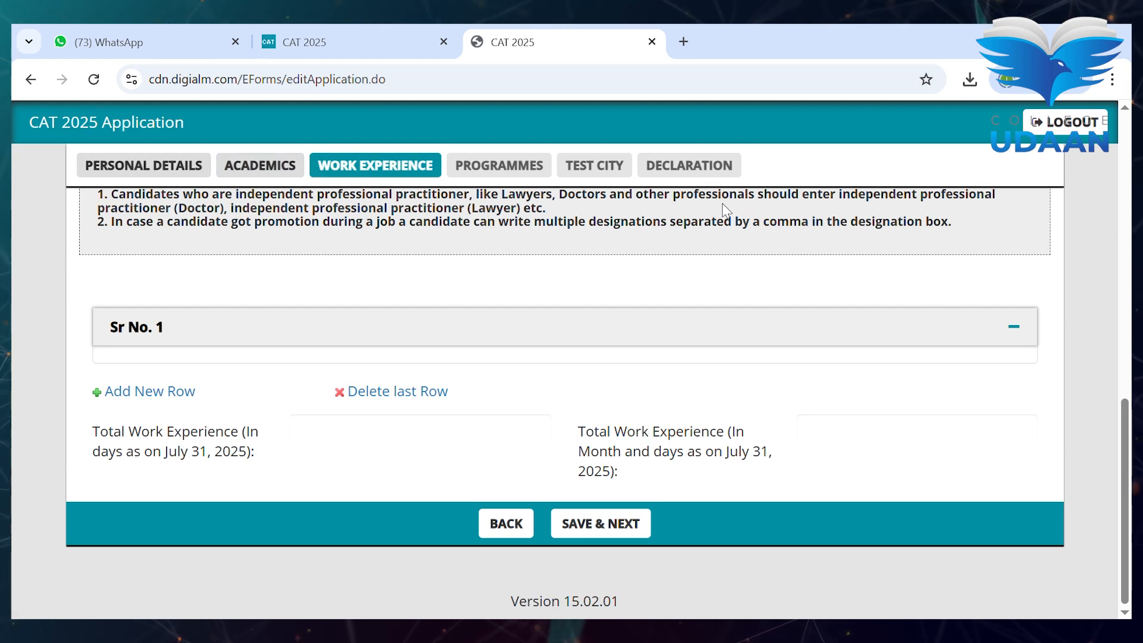
{"action": "scroll", "coordinate": [534, 331], "scroll_direction": "up", "scroll_amount": 2}
{"action": "scroll", "coordinate": [534, 332], "scroll_direction": "up", "scroll_amount": 3}
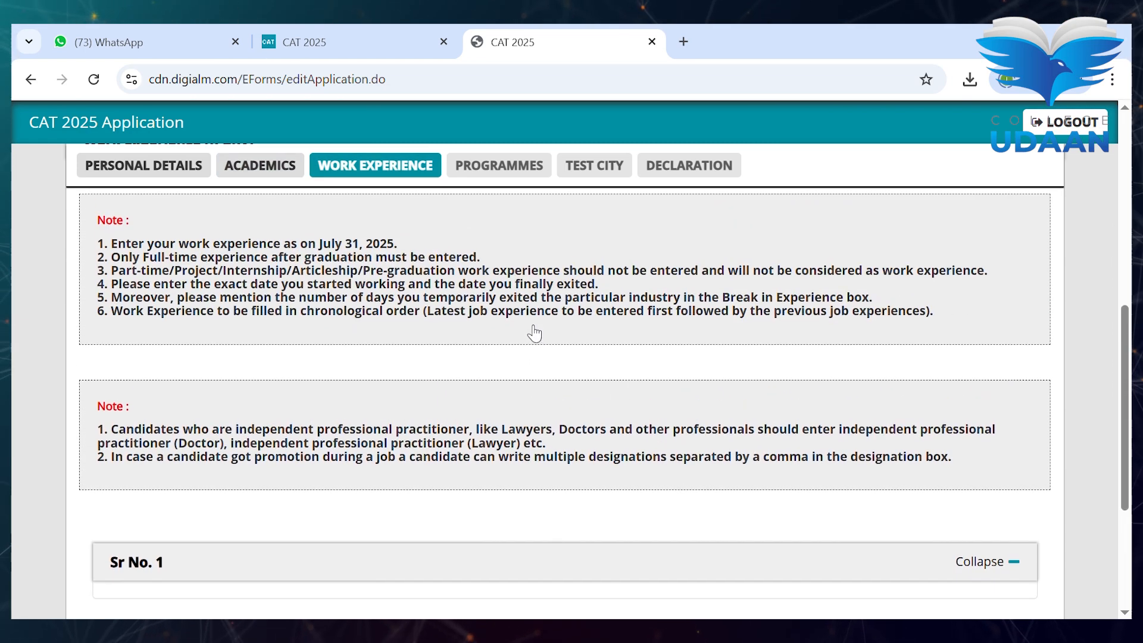
{"action": "scroll", "coordinate": [533, 331], "scroll_direction": "down", "scroll_amount": 4}
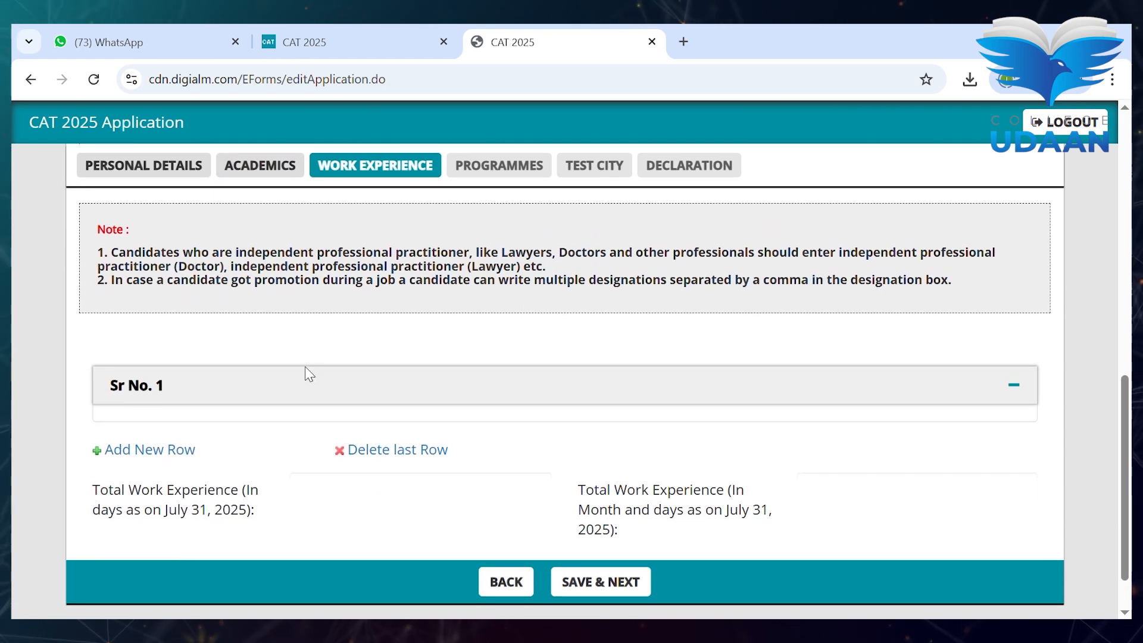
- Leave the first work experience entry empty, save, and acknowledge the confirmation
{"action": "left_click", "coordinate": [1025, 391]}
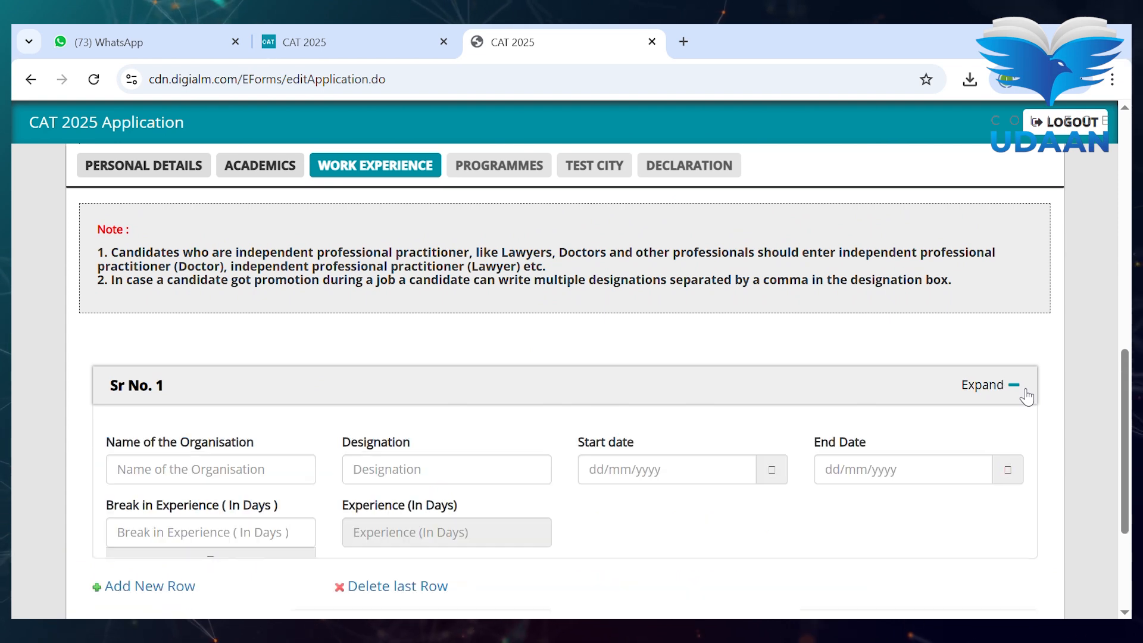
{"action": "scroll", "coordinate": [793, 438], "scroll_direction": "down", "scroll_amount": 2}
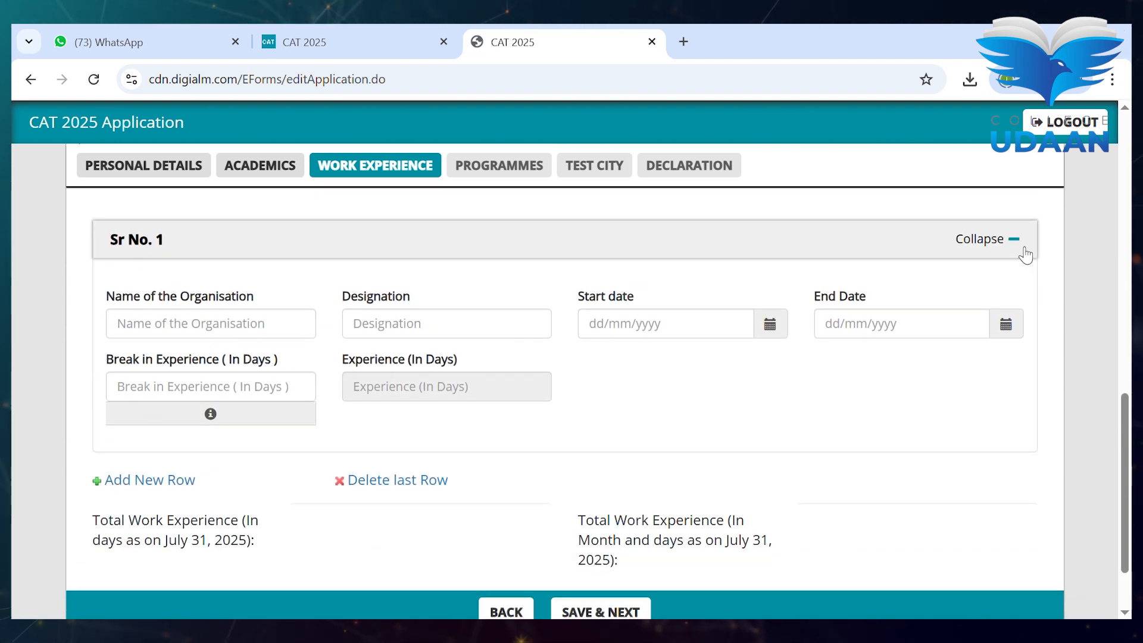
{"action": "scroll", "coordinate": [1025, 255], "scroll_direction": "down", "scroll_amount": 1}
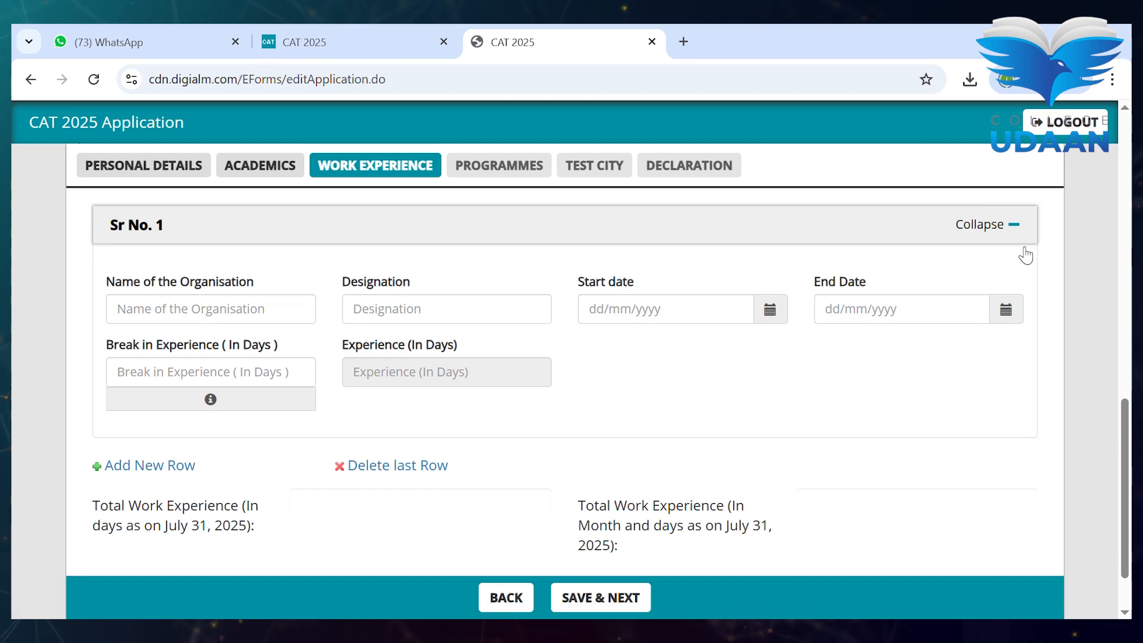
{"action": "left_click", "coordinate": [1025, 228]}
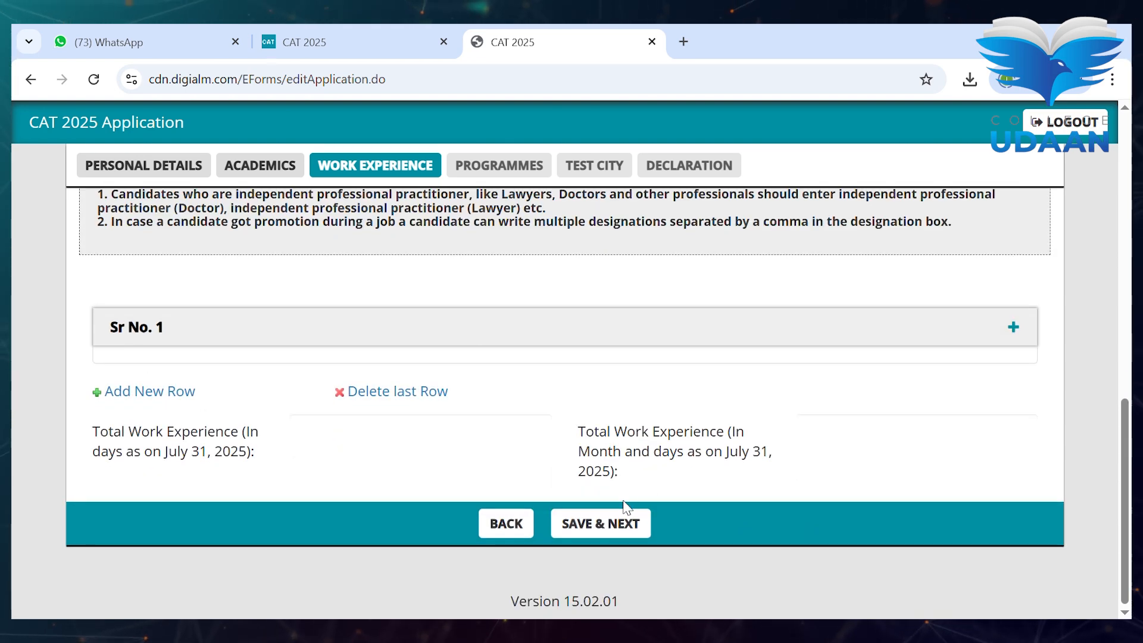
{"action": "left_click", "coordinate": [626, 523]}
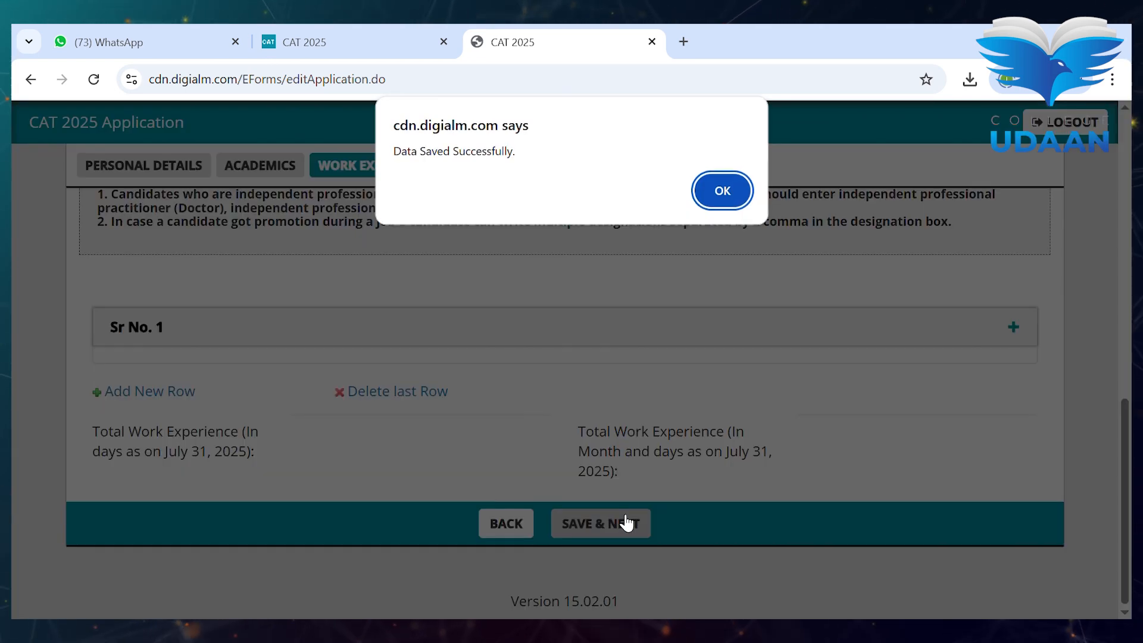
{"action": "left_click", "coordinate": [741, 194]}
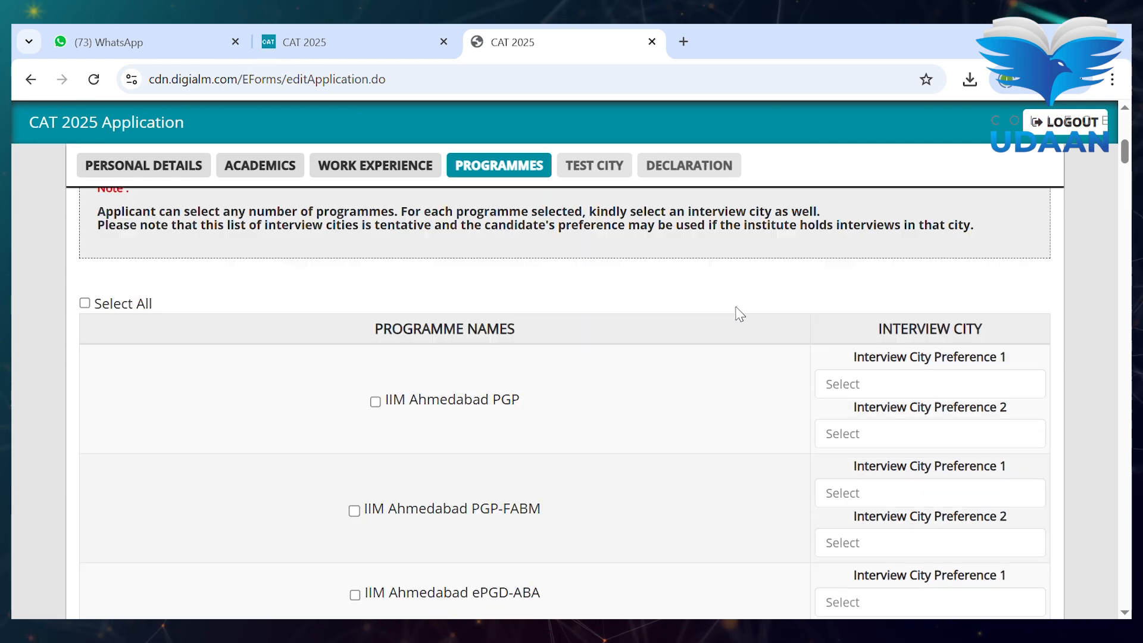
- Select IIM Ahmedabad PGP-FABM with Delhi and Hyderabad as interview city preferences
{"action": "scroll", "coordinate": [740, 313], "scroll_direction": "down", "scroll_amount": 4}
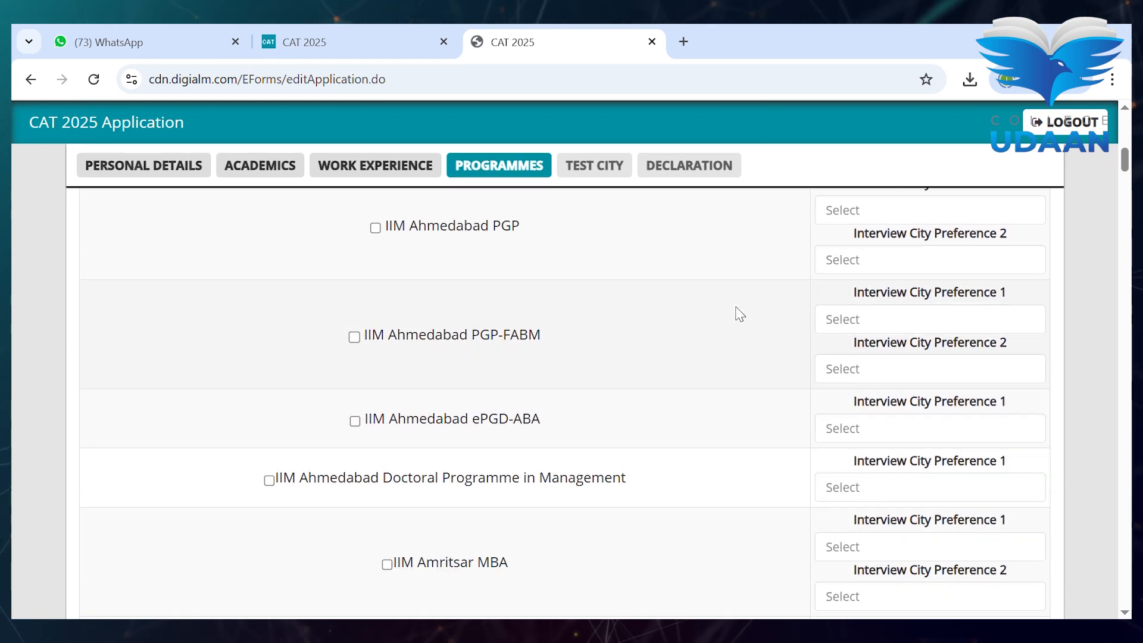
{"action": "left_click", "coordinate": [356, 340]}
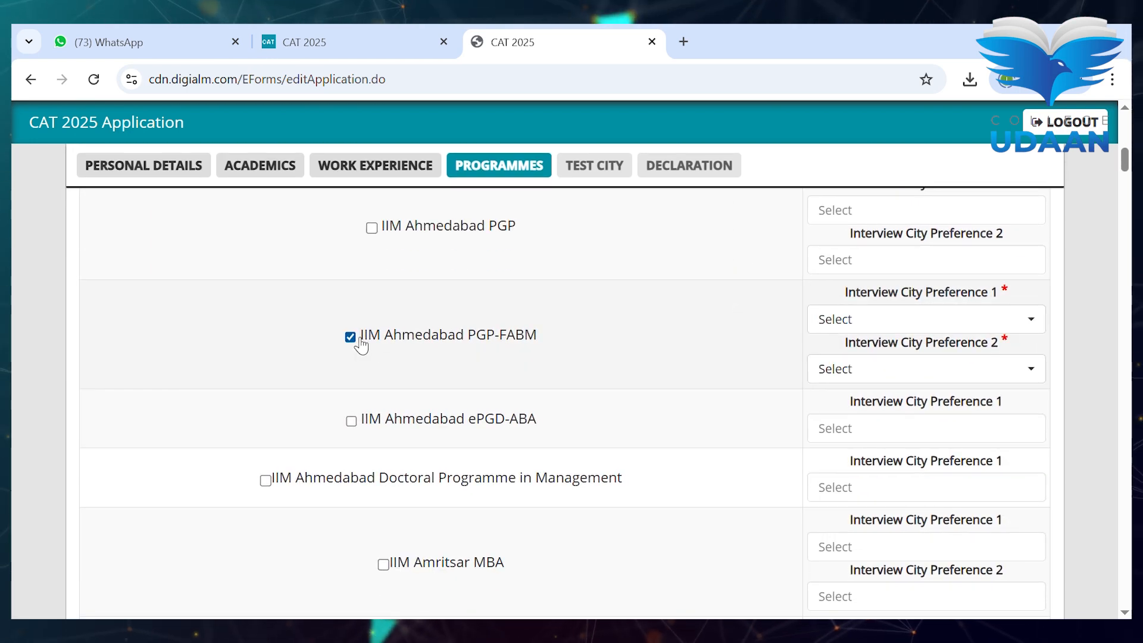
{"action": "left_click", "coordinate": [899, 321]}
{"action": "left_click", "coordinate": [901, 466]}
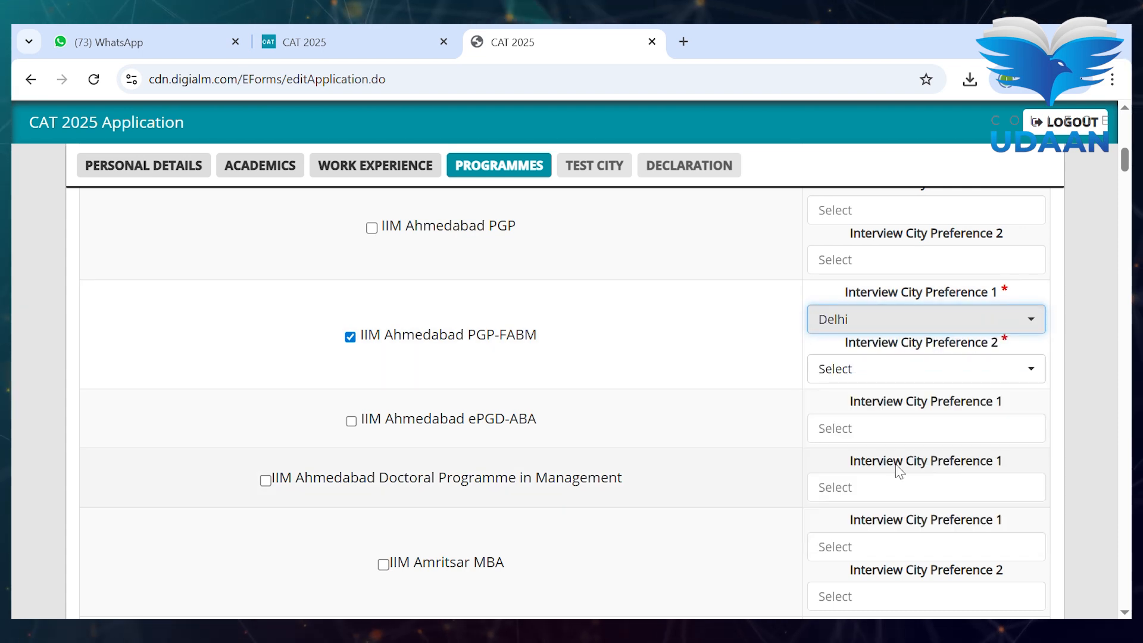
{"action": "left_click", "coordinate": [883, 376]}
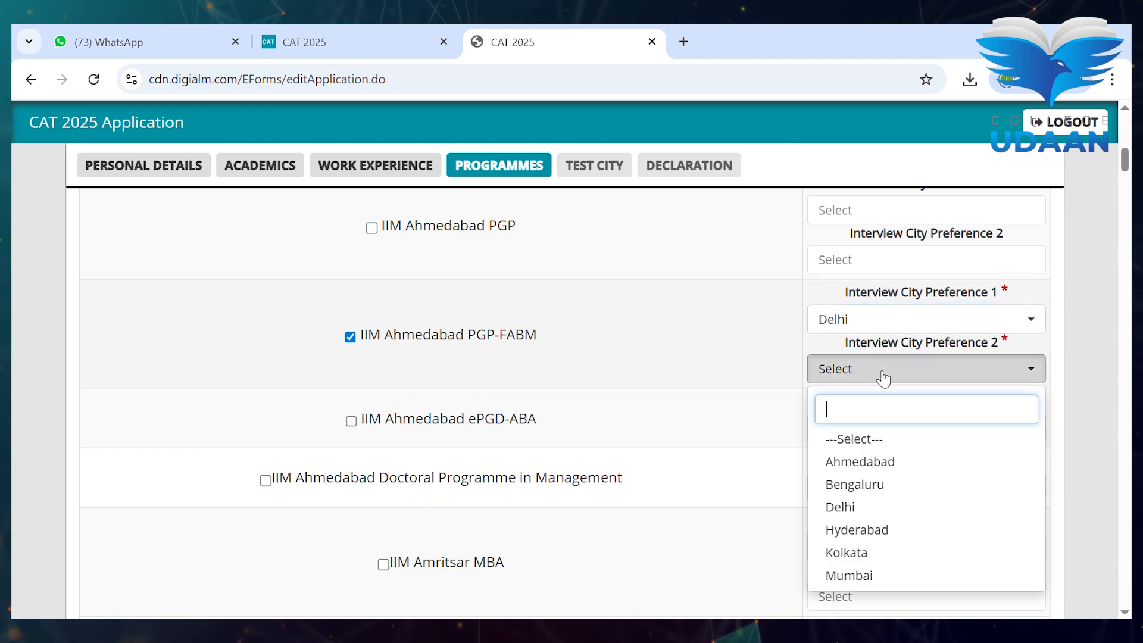
{"action": "left_click", "coordinate": [889, 531]}
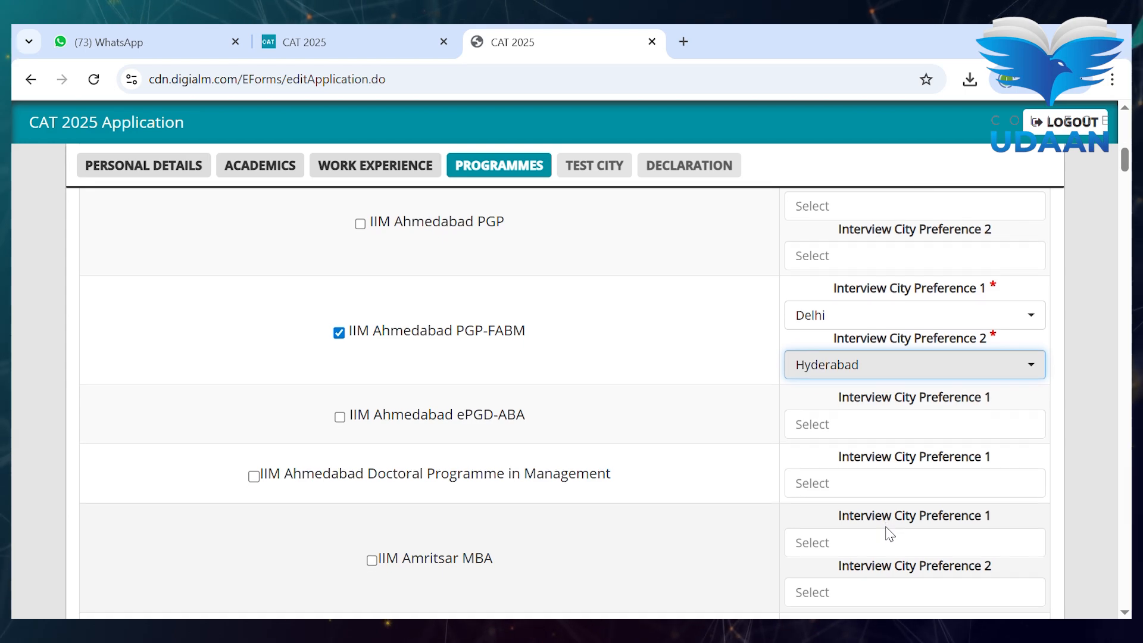
- Save the programme choices and acknowledge the confirmation to reach test cities
{"action": "scroll", "coordinate": [890, 533], "scroll_direction": "down", "scroll_amount": 20}
{"action": "scroll", "coordinate": [889, 533], "scroll_direction": "down", "scroll_amount": 20}
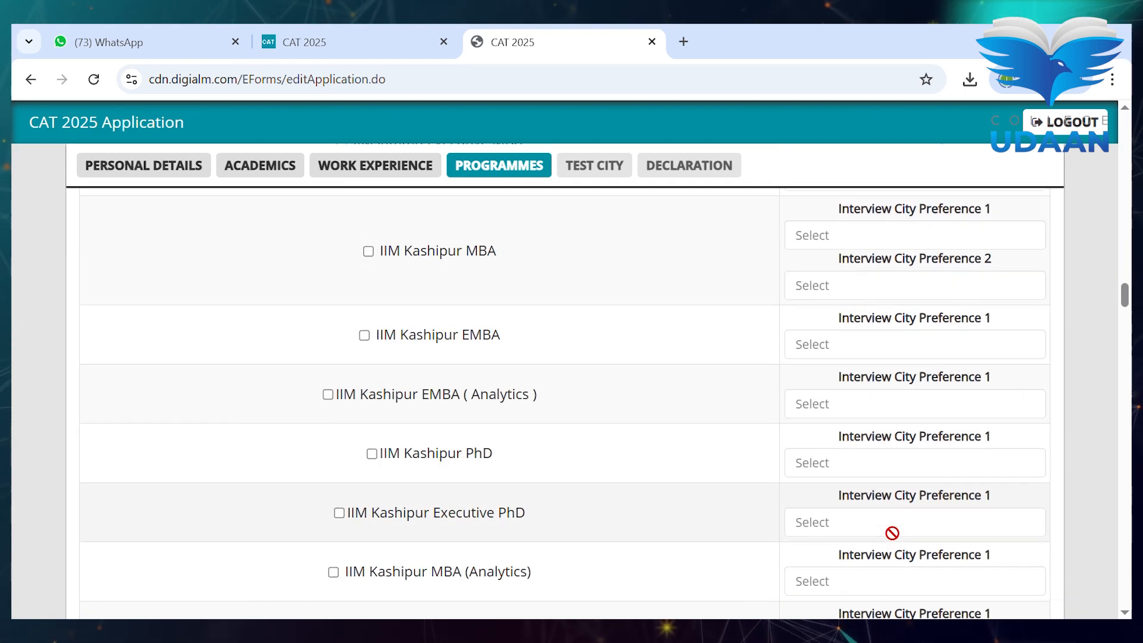
{"action": "scroll", "coordinate": [891, 533], "scroll_direction": "down", "scroll_amount": 10}
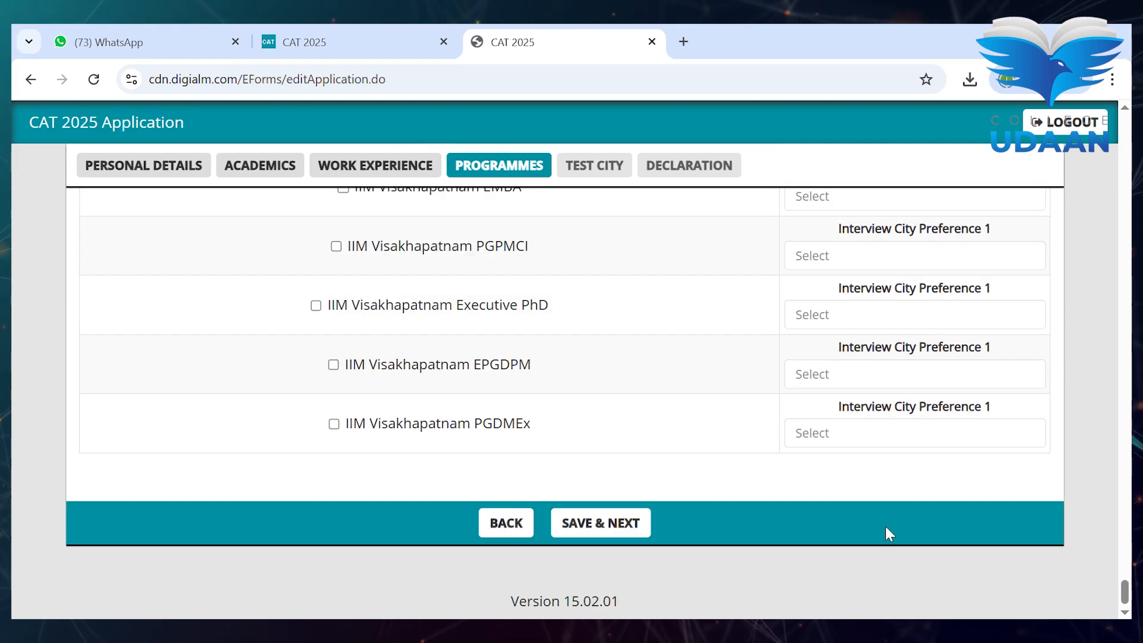
{"action": "left_click", "coordinate": [631, 526]}
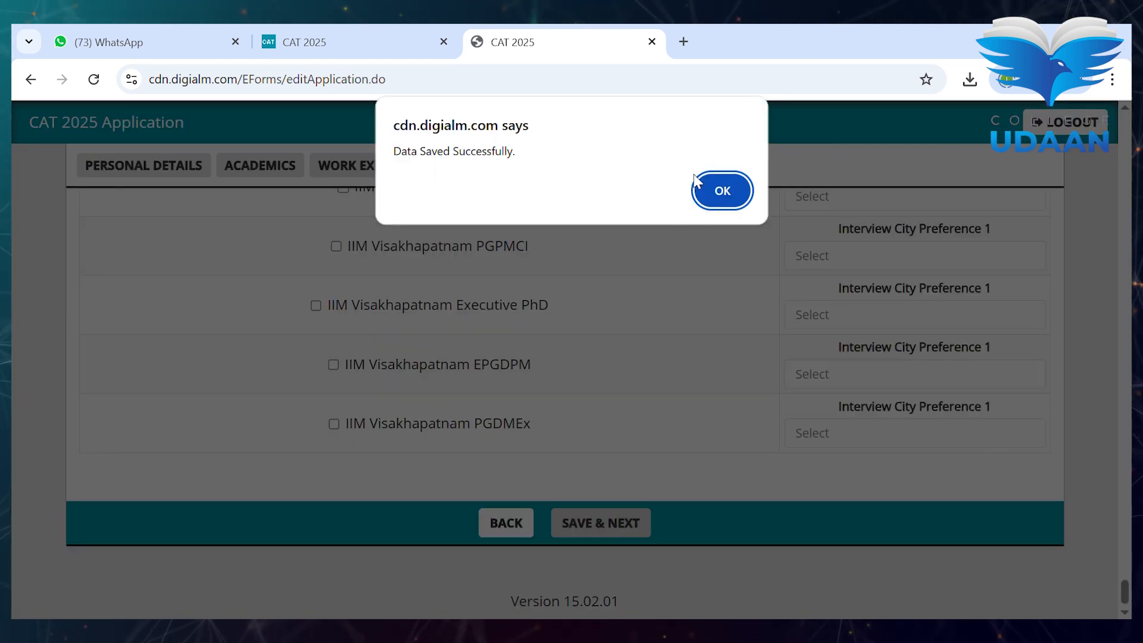
{"action": "left_click", "coordinate": [738, 185]}
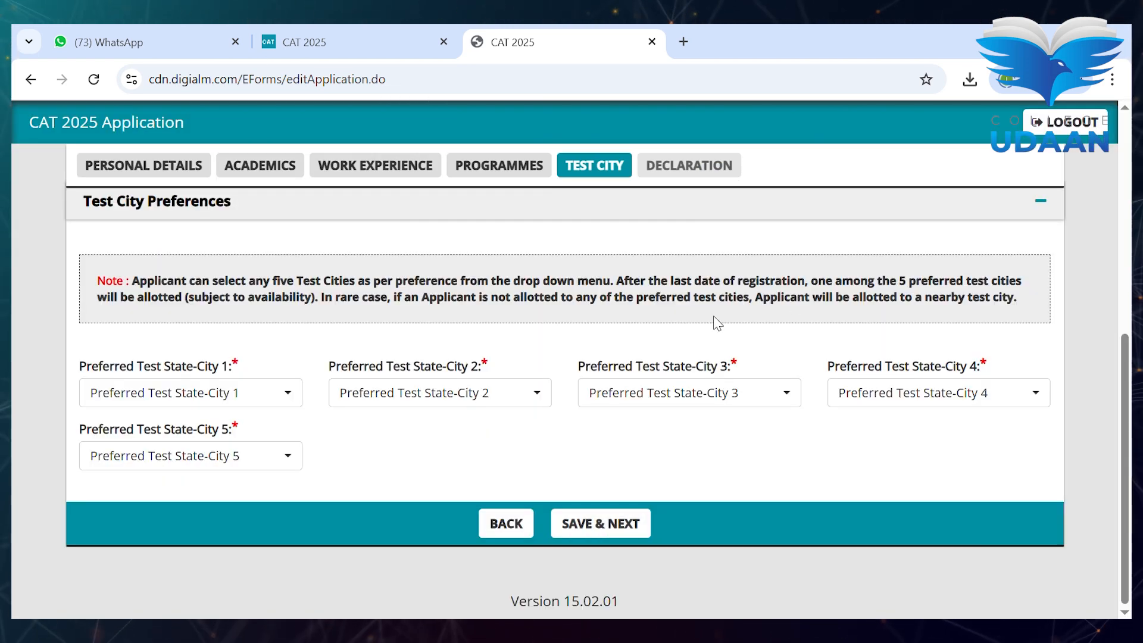
- Choose Chittoor, Kadapa and Hisar as the first three test city preferences
{"action": "left_click", "coordinate": [248, 393]}
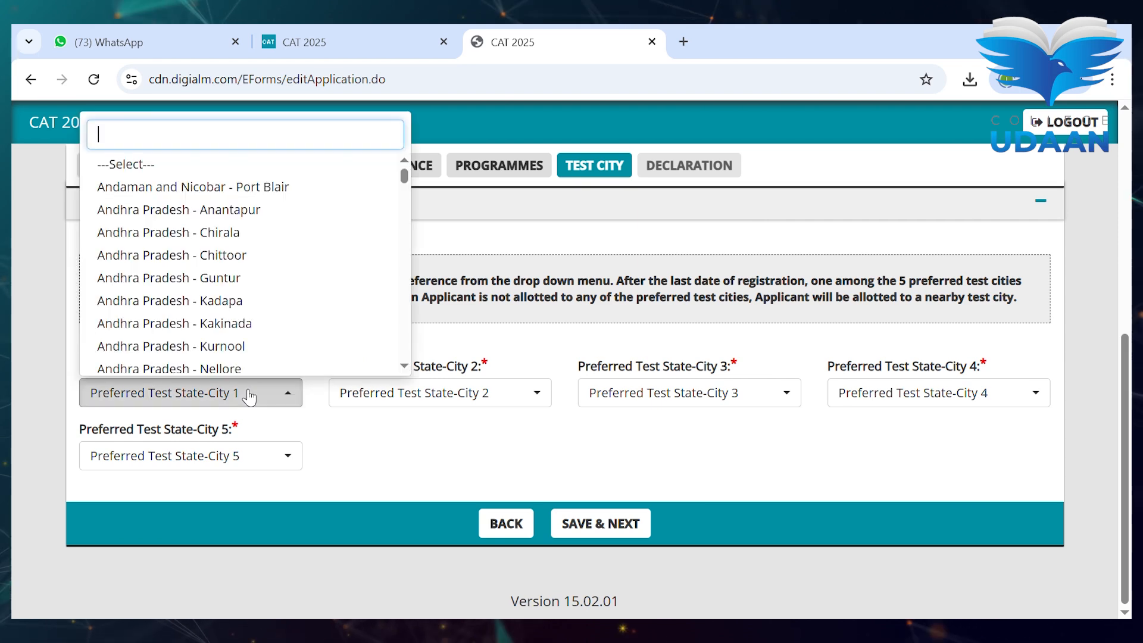
{"action": "left_click", "coordinate": [265, 256]}
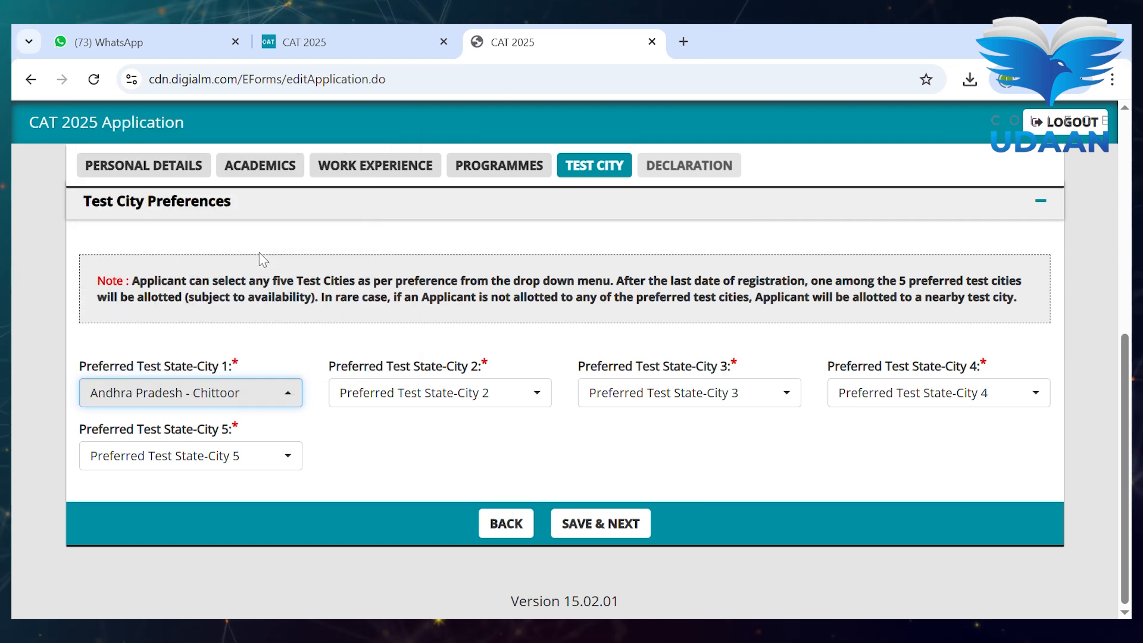
{"action": "left_click", "coordinate": [425, 408]}
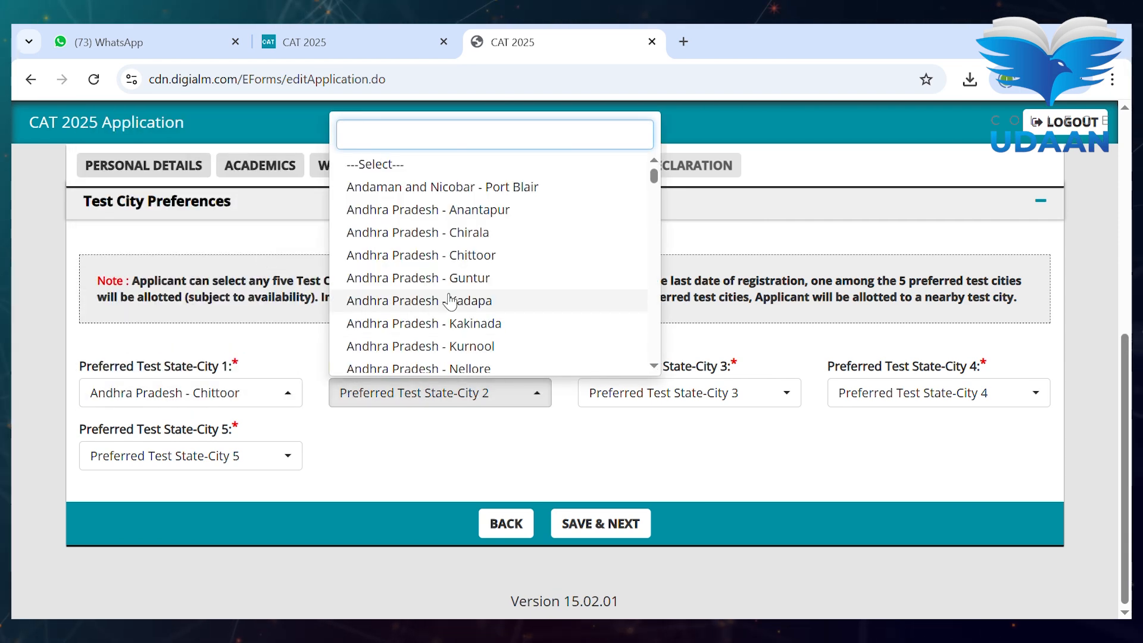
{"action": "left_click", "coordinate": [421, 299]}
{"action": "left_click", "coordinate": [687, 411]}
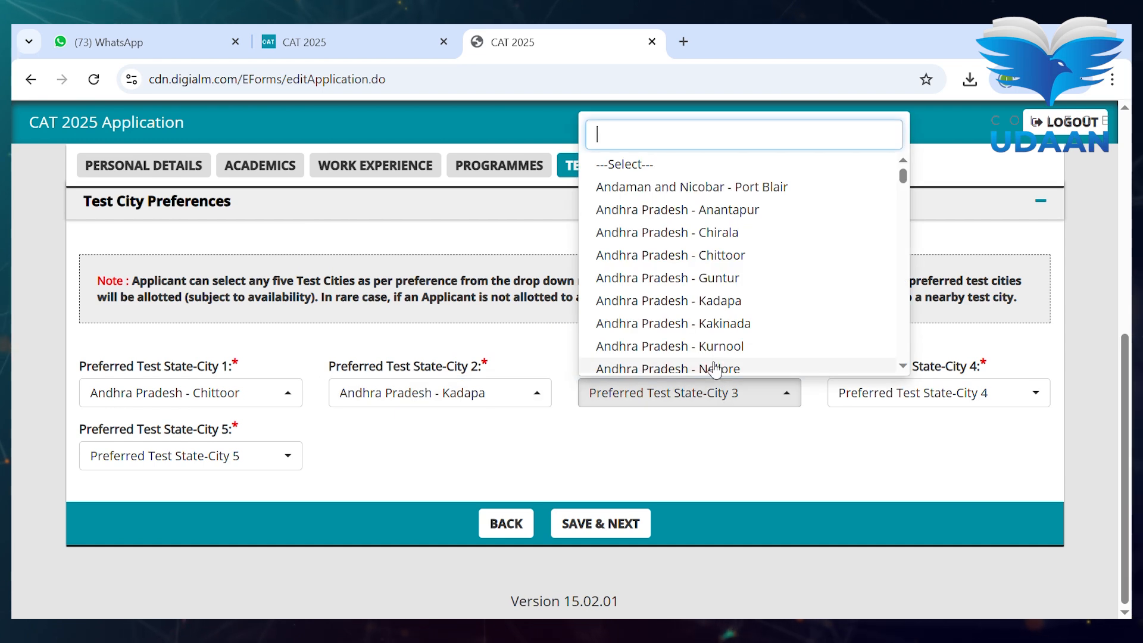
{"action": "scroll", "coordinate": [718, 363], "scroll_direction": "down", "scroll_amount": 15}
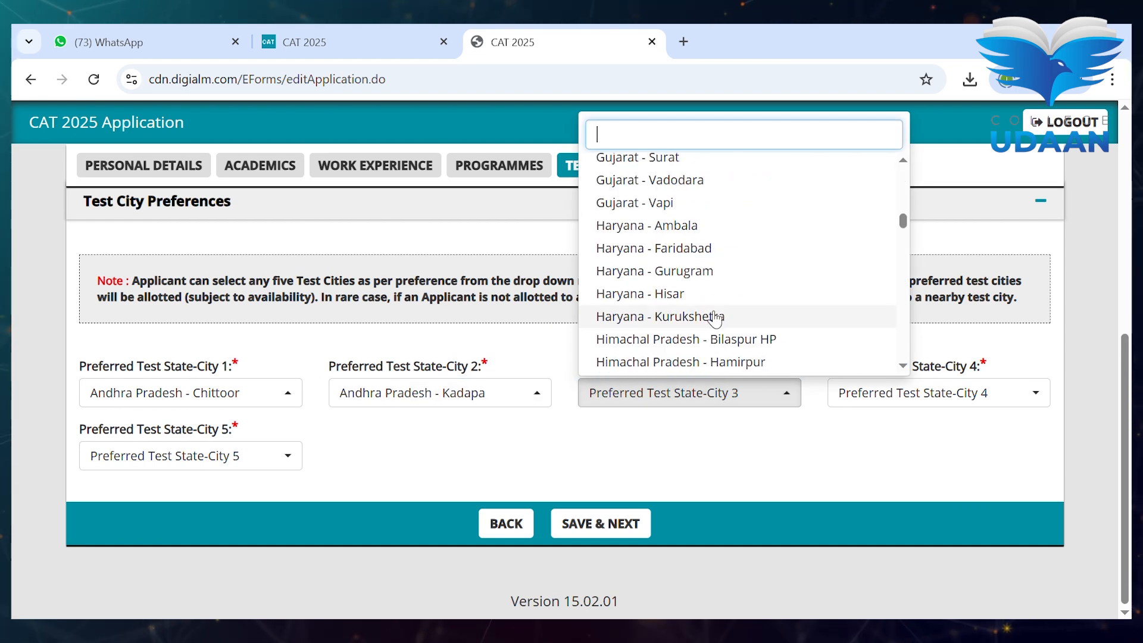
{"action": "left_click", "coordinate": [702, 296]}
- Choose Kurukshetra and Bilaspur HP as fourth and fifth preferences, then save and confirm
{"action": "left_click", "coordinate": [921, 404]}
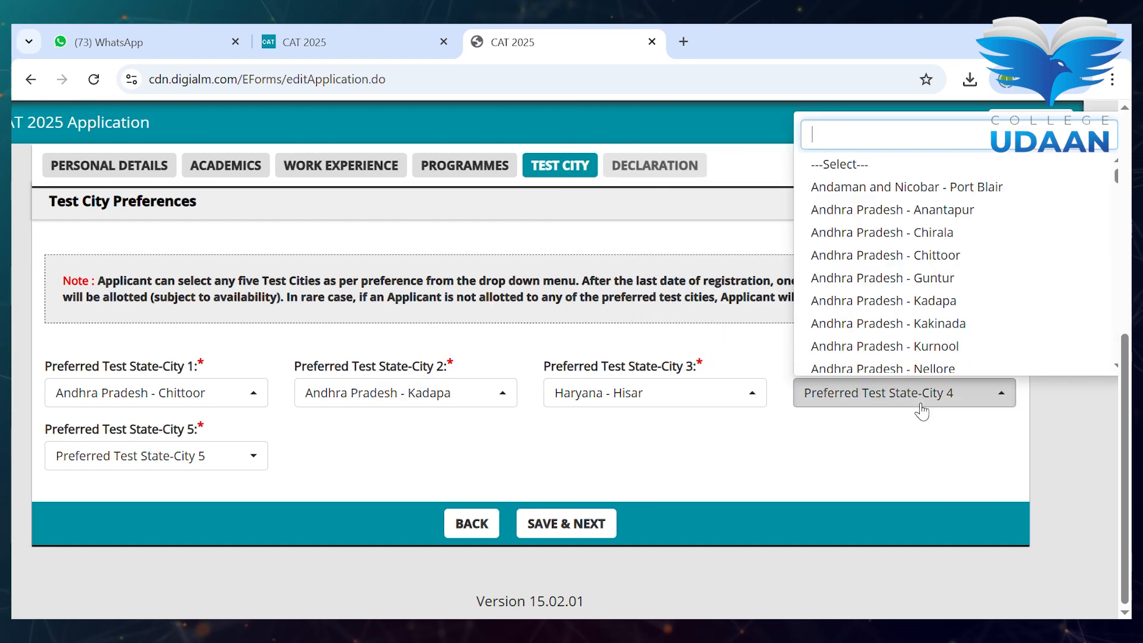
{"action": "scroll", "coordinate": [927, 344], "scroll_direction": "down", "scroll_amount": 15}
{"action": "left_click", "coordinate": [892, 316]}
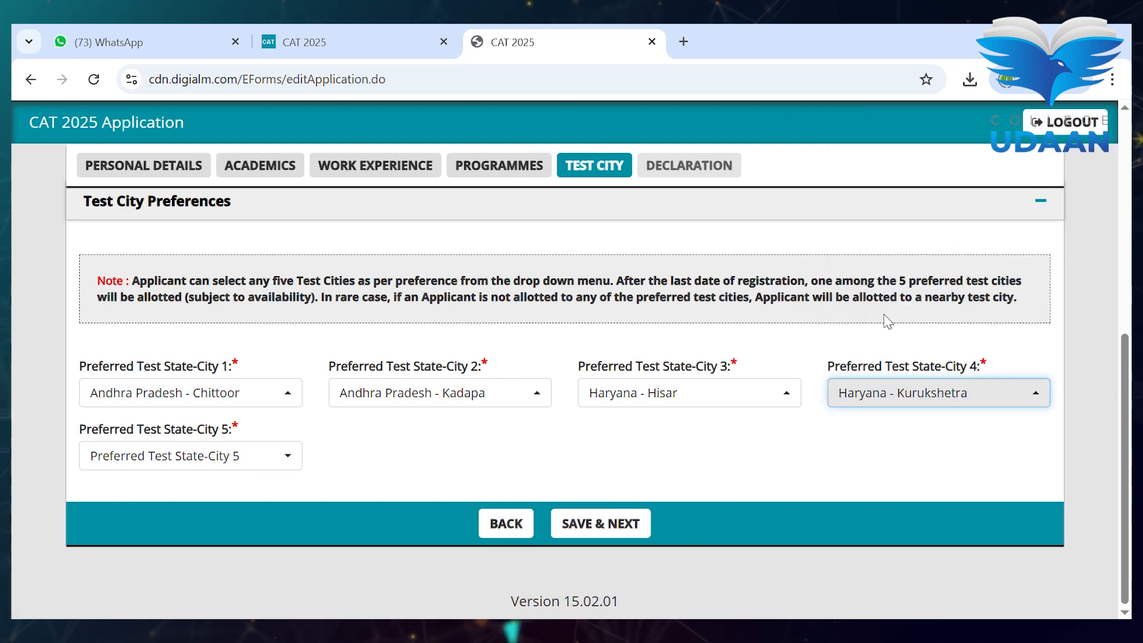
{"action": "left_click", "coordinate": [288, 457]}
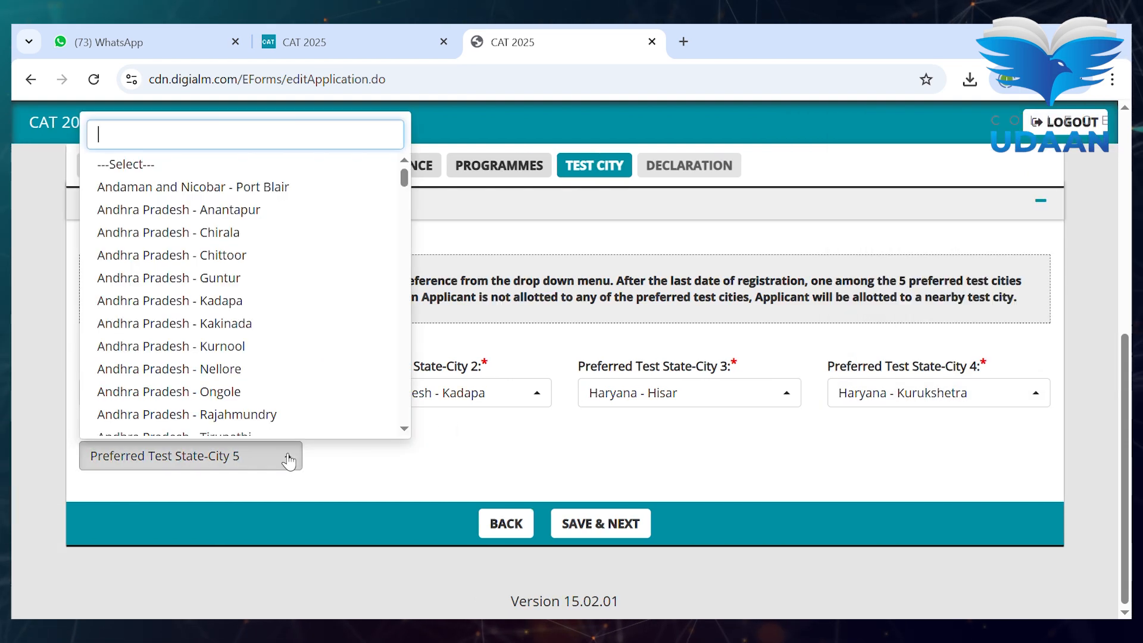
{"action": "scroll", "coordinate": [317, 387], "scroll_direction": "down", "scroll_amount": 12}
{"action": "scroll", "coordinate": [318, 387], "scroll_direction": "down", "scroll_amount": 2}
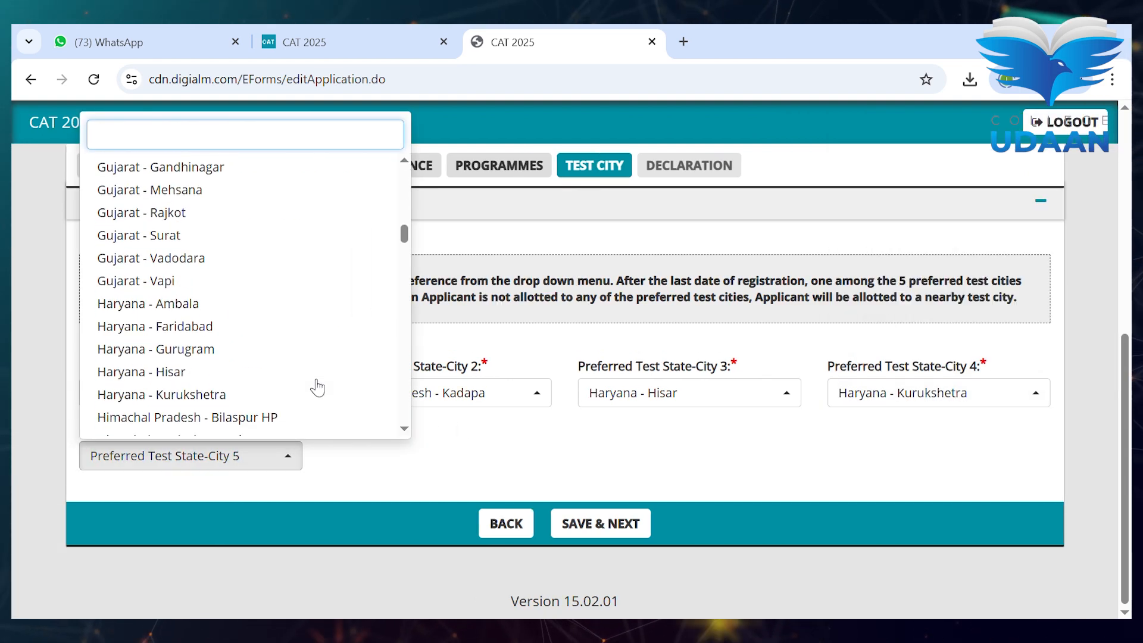
{"action": "left_click", "coordinate": [268, 417]}
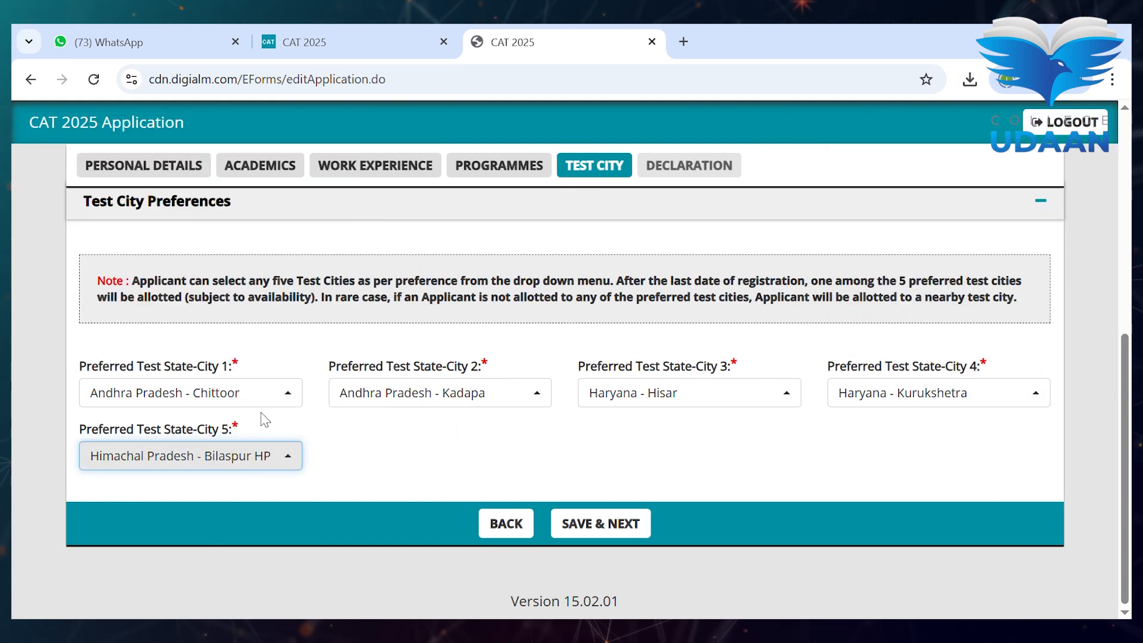
{"action": "left_click", "coordinate": [604, 520]}
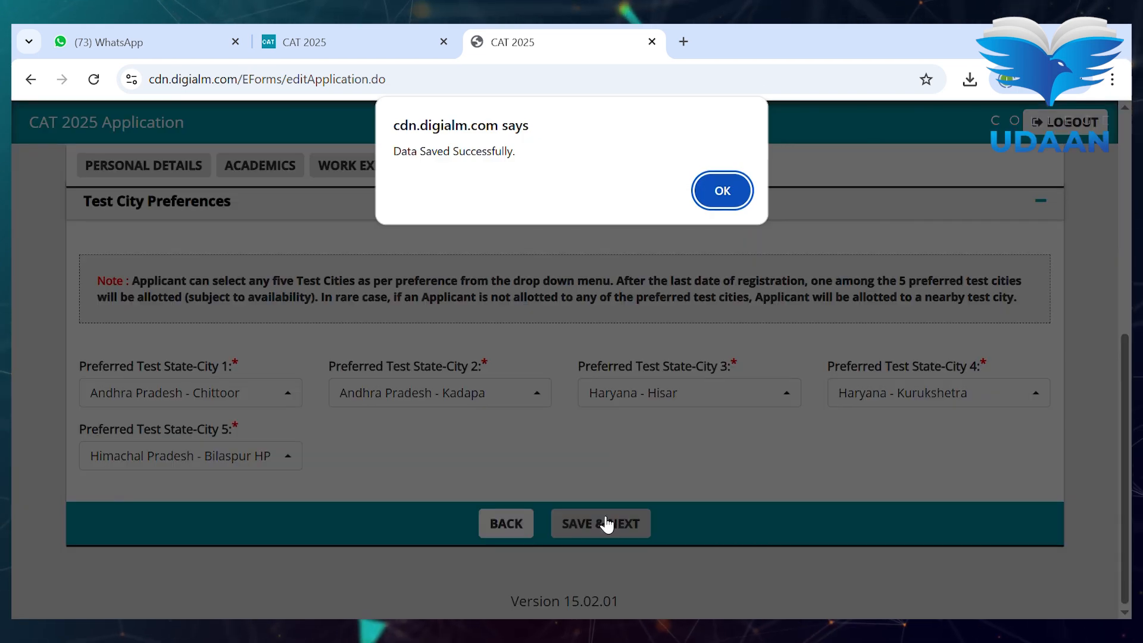
{"action": "left_click", "coordinate": [725, 190]}
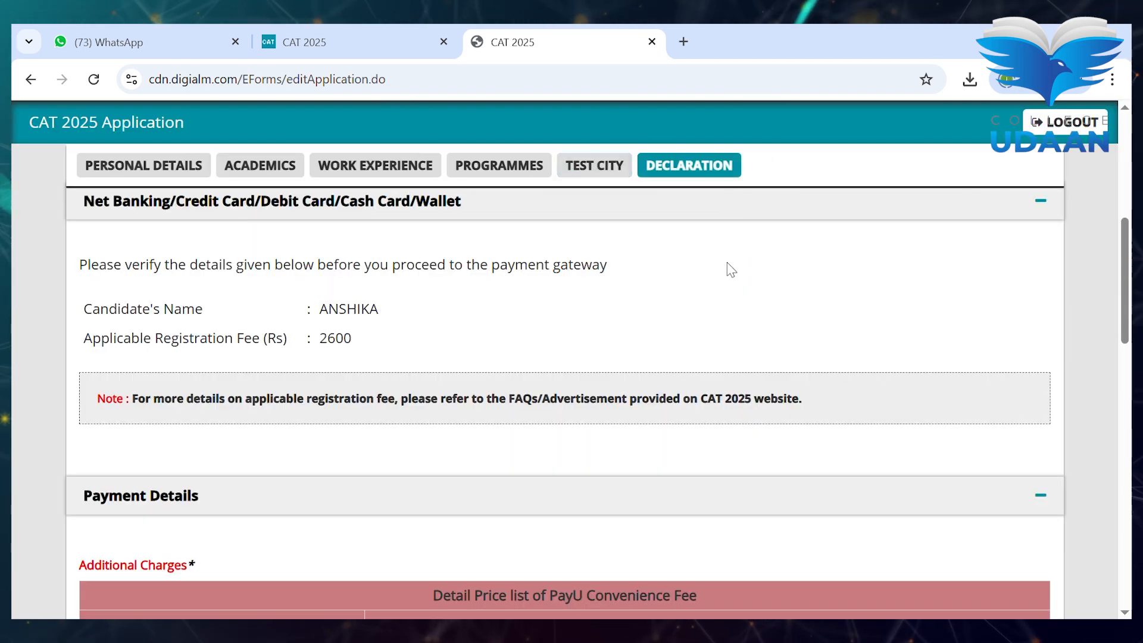
- Tick the declaration checkbox confirming the previewed application data
{"action": "scroll", "coordinate": [608, 342], "scroll_direction": "down", "scroll_amount": 3}
{"action": "scroll", "coordinate": [609, 341], "scroll_direction": "down", "scroll_amount": 12}
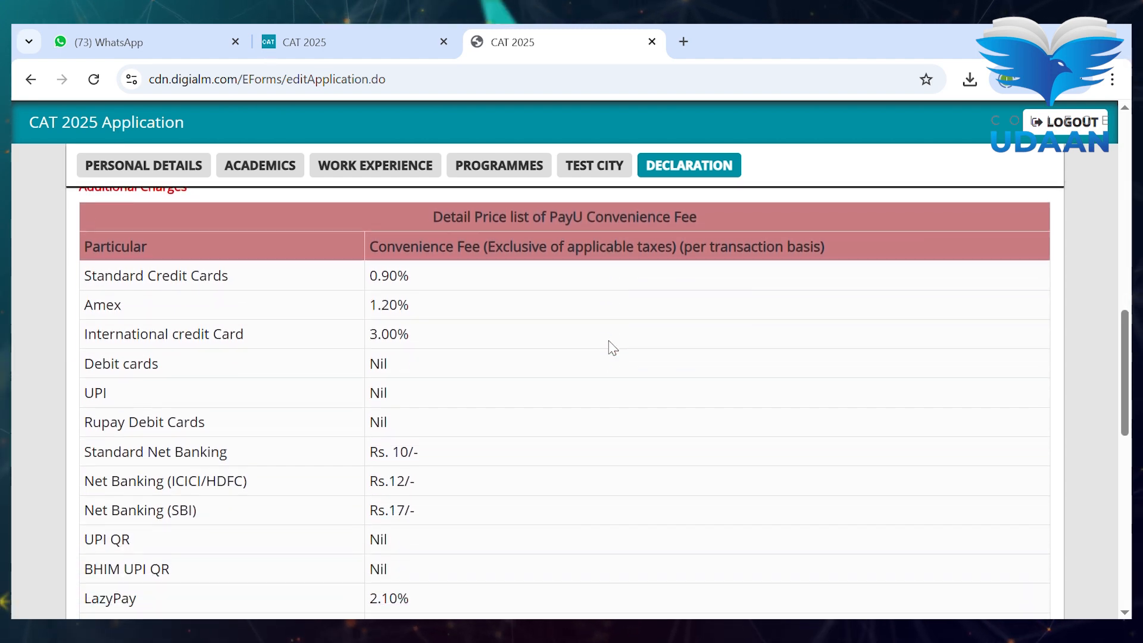
{"action": "scroll", "coordinate": [608, 342], "scroll_direction": "down", "scroll_amount": 1}
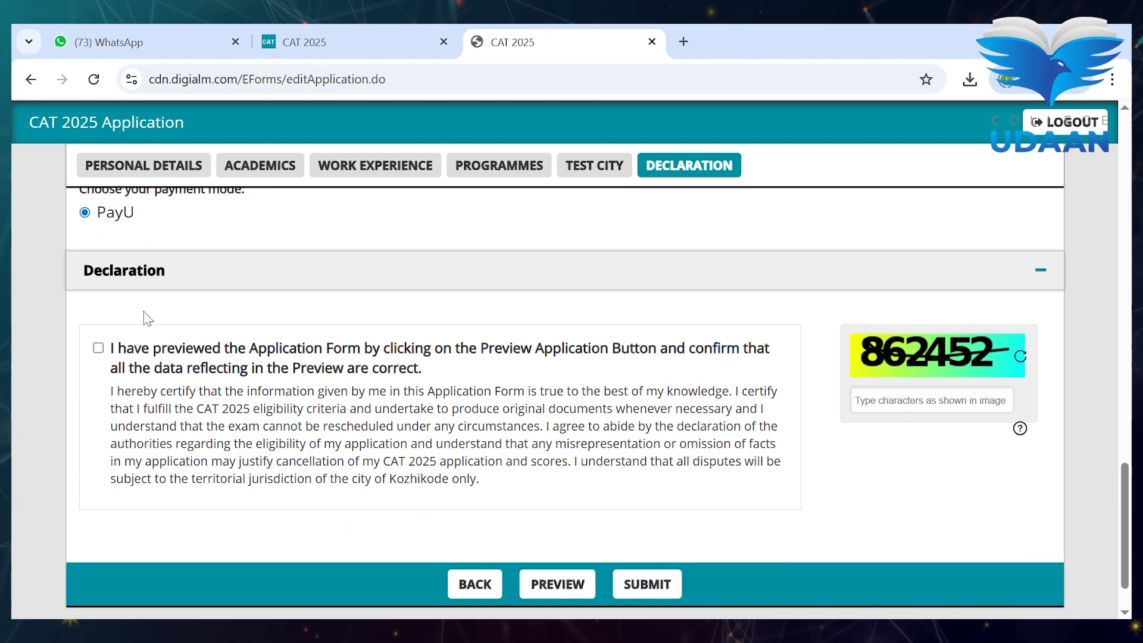
{"action": "left_click", "coordinate": [98, 349]}
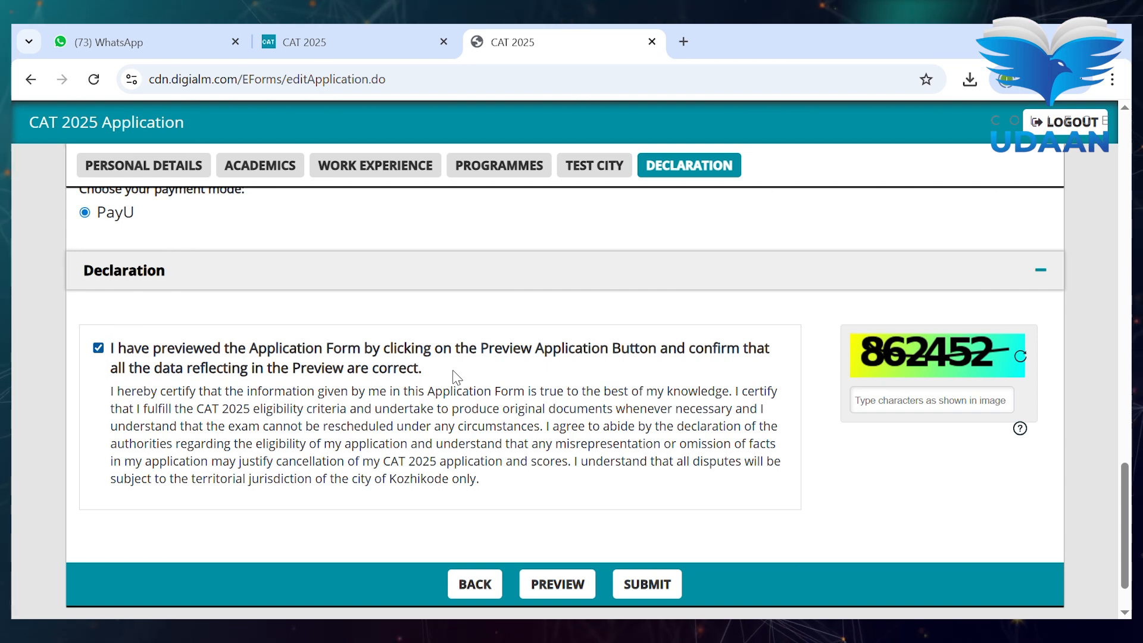
{"action": "left_click", "coordinate": [566, 582]}
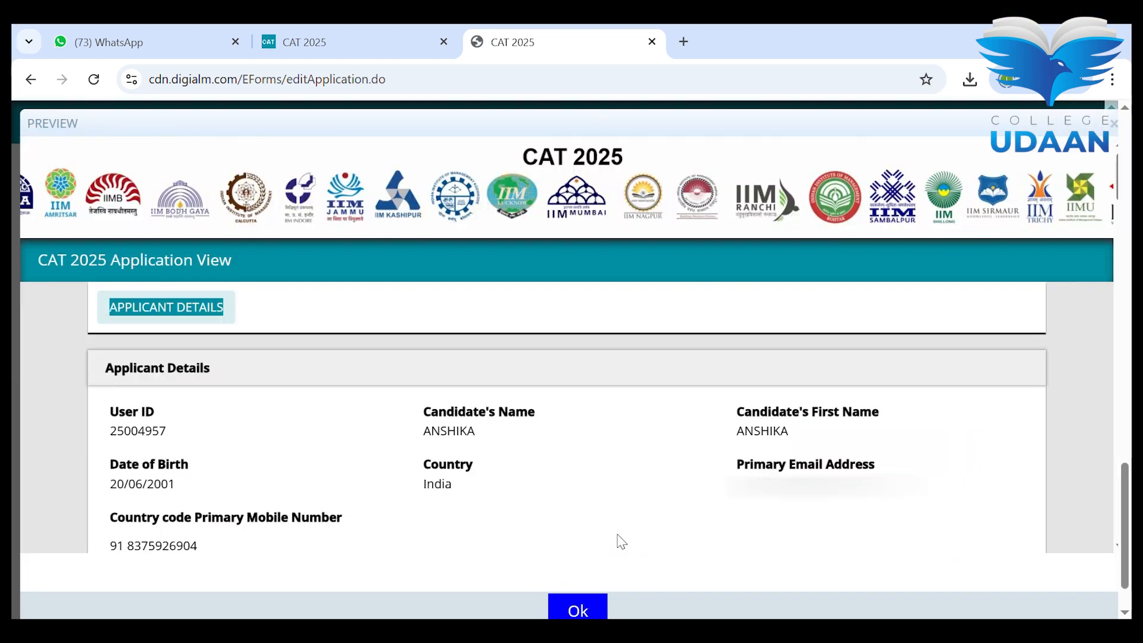
{"action": "left_click", "coordinate": [595, 606]}
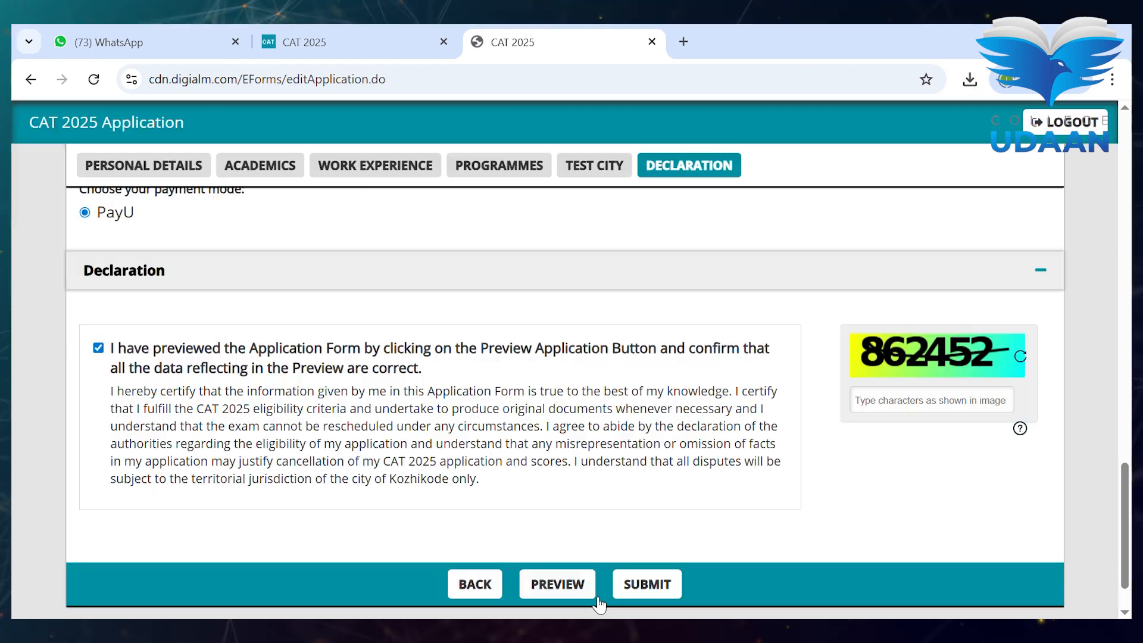
{"action": "left_click", "coordinate": [661, 582]}
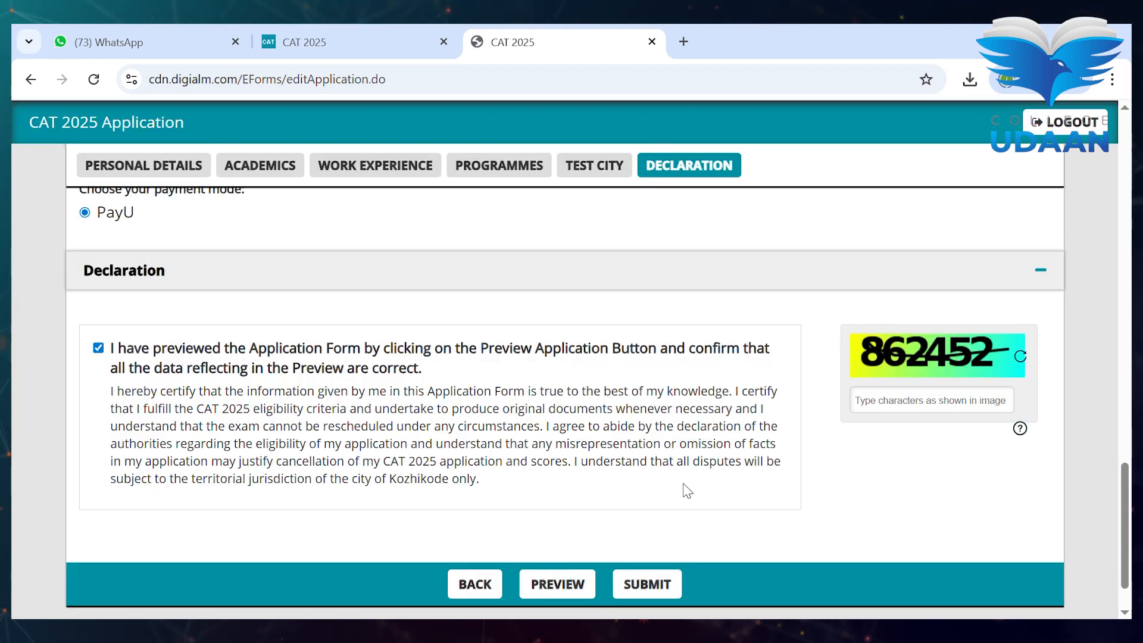
- Try submitting, accept the no-editing warning and dismiss the missing-captcha alert
{"action": "left_click", "coordinate": [669, 589]}
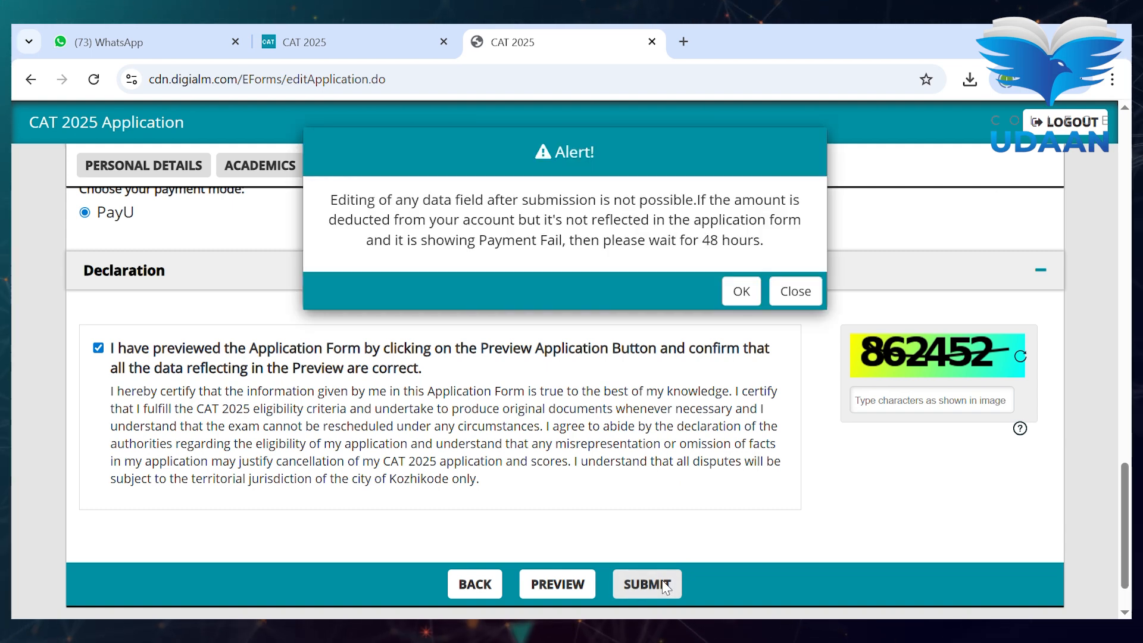
{"action": "left_click", "coordinate": [741, 292]}
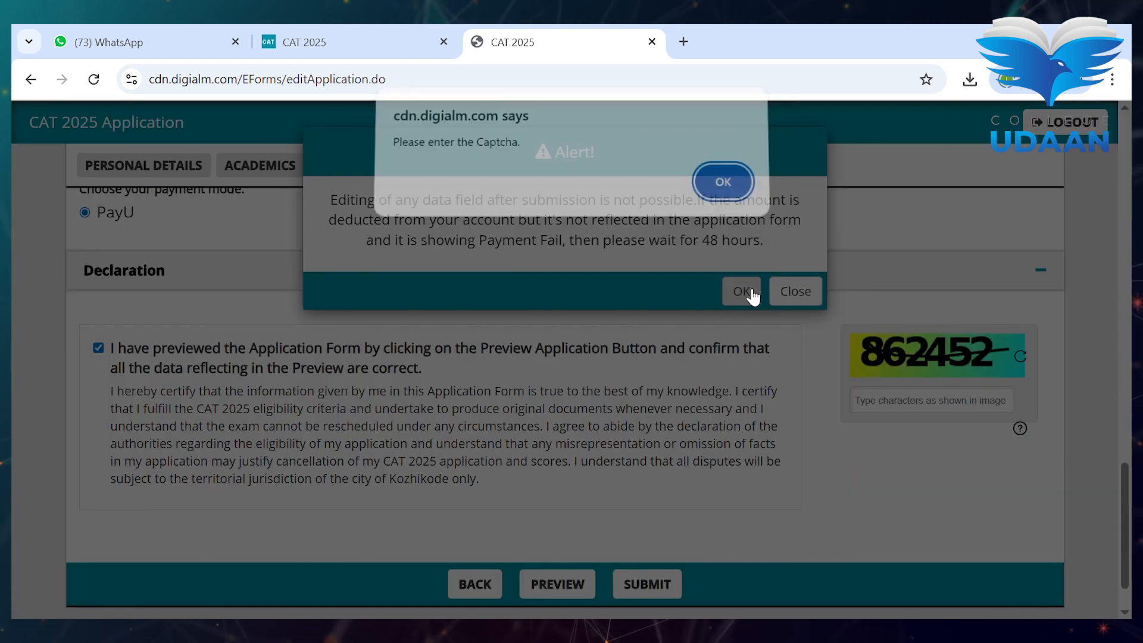
{"action": "left_click", "coordinate": [721, 192]}
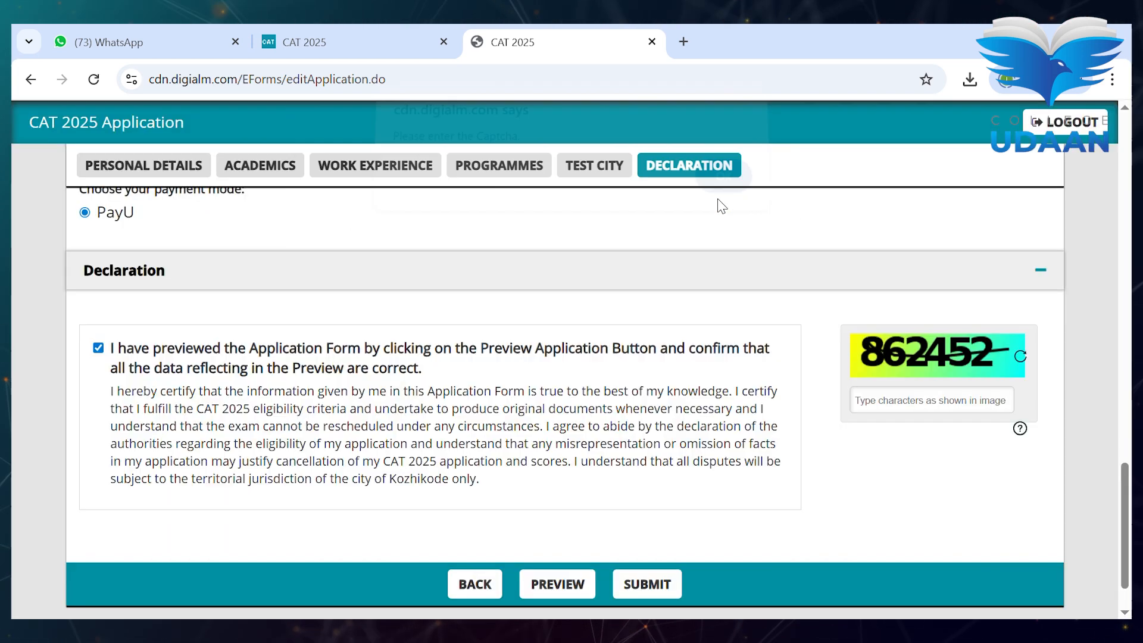
- Enter the captcha and resubmit the application, accepting the no-editing warning
{"action": "left_click", "coordinate": [902, 410]}
{"action": "type", "text": "86"}
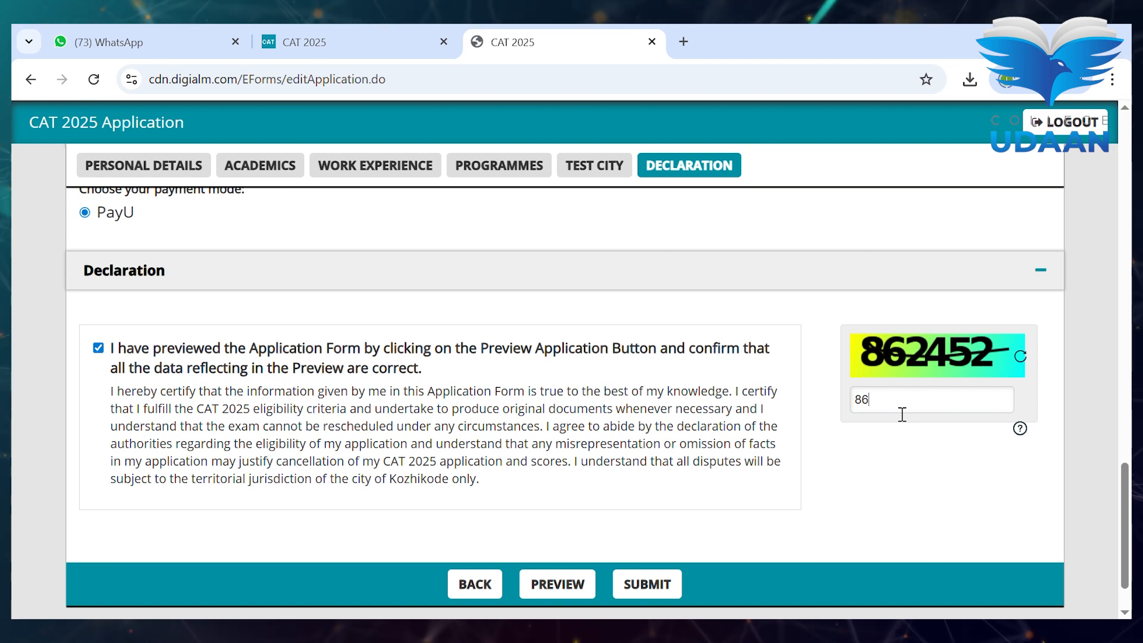
{"action": "type", "text": "2452"}
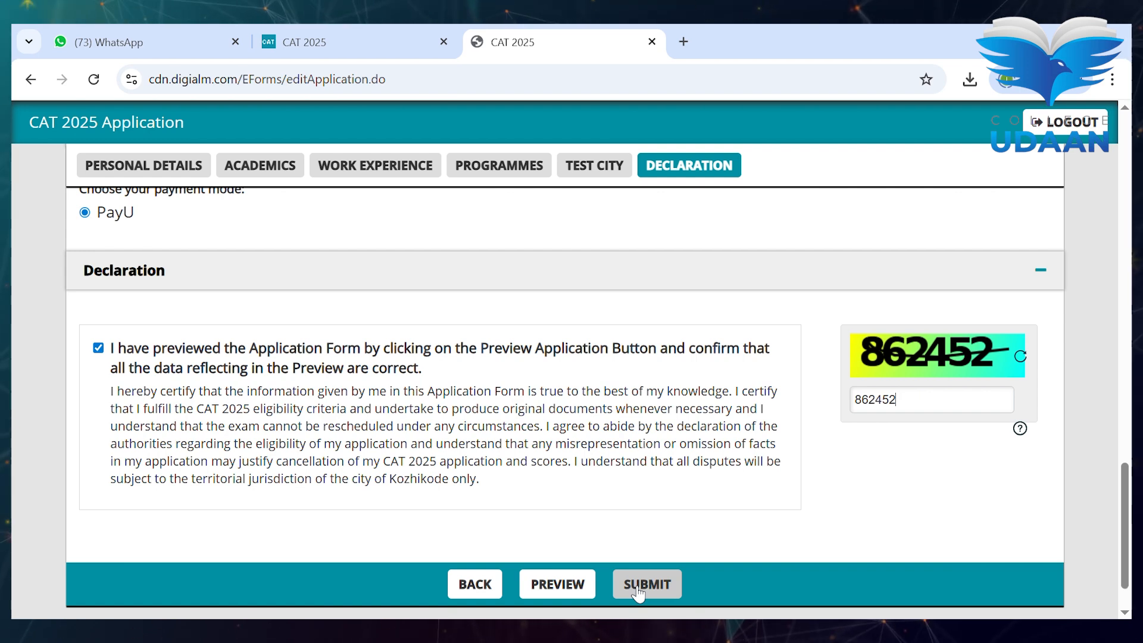
{"action": "left_click", "coordinate": [635, 588]}
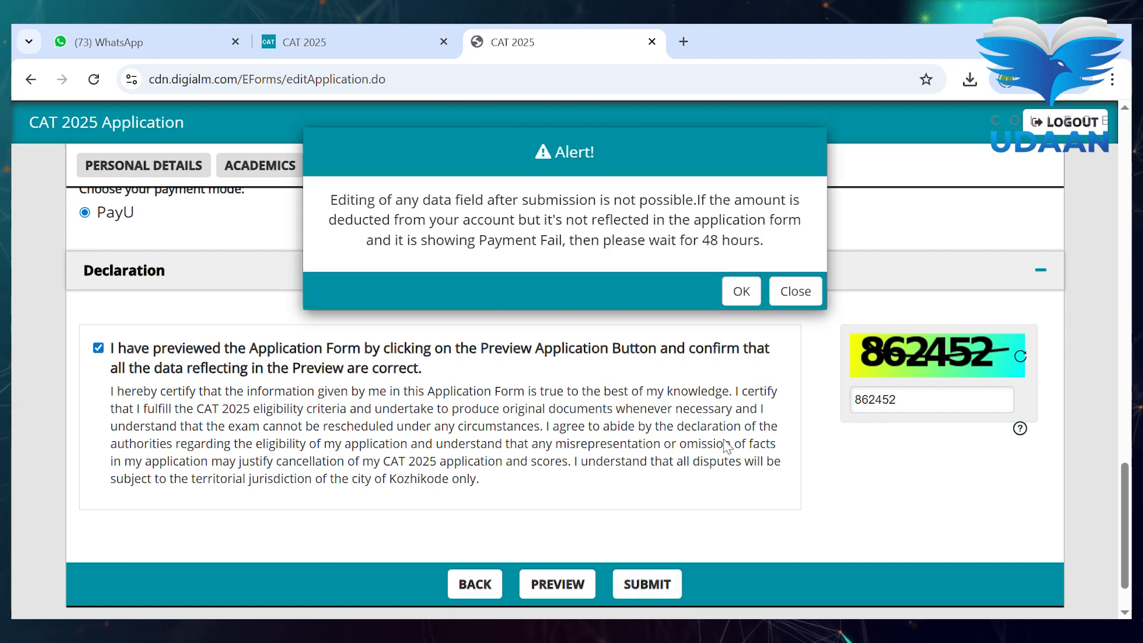
{"action": "left_click", "coordinate": [741, 292]}
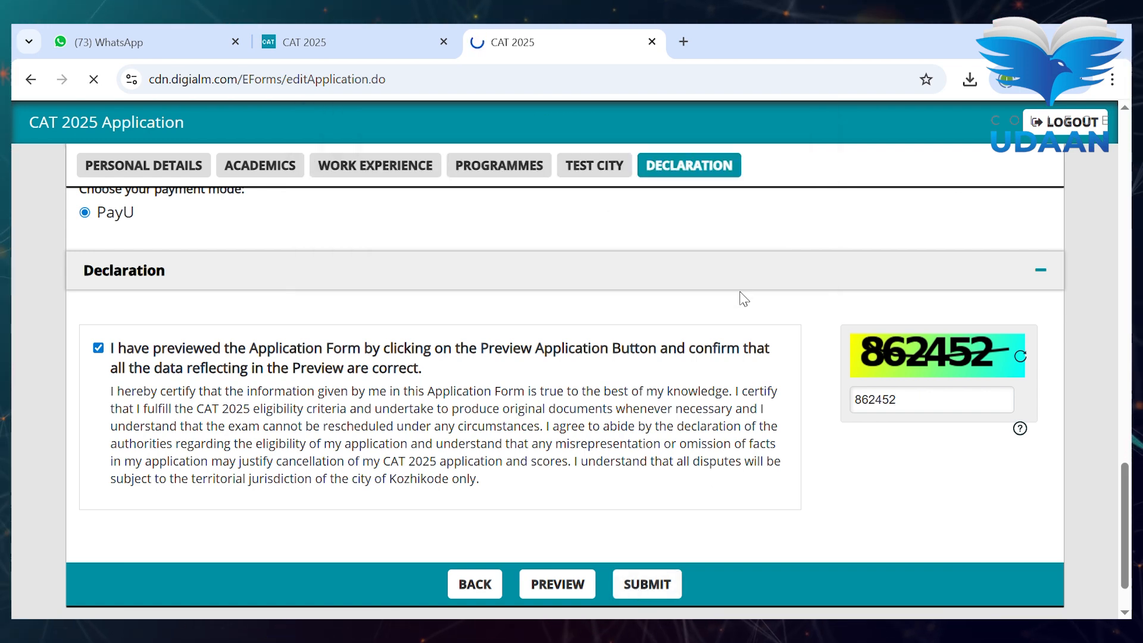